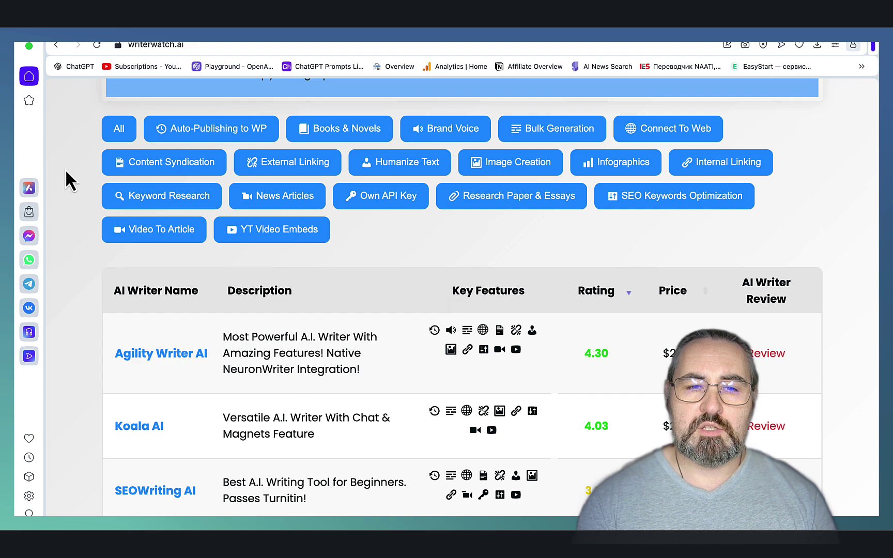
Browse the SEOWriting.ai dashboard and open the 1-Click Blog Post generator.
{"action": "scroll", "coordinate": [273, 321], "scroll_direction": "down", "scroll_amount": 4}
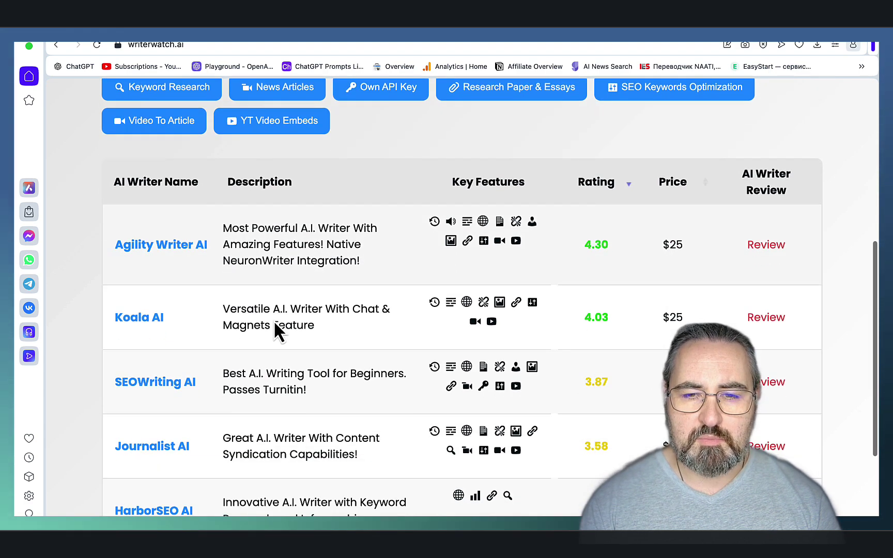
{"action": "scroll", "coordinate": [274, 321], "scroll_direction": "down", "scroll_amount": 5}
{"action": "scroll", "coordinate": [273, 319], "scroll_direction": "up", "scroll_amount": 5}
{"action": "scroll", "coordinate": [273, 319], "scroll_direction": "up", "scroll_amount": 4}
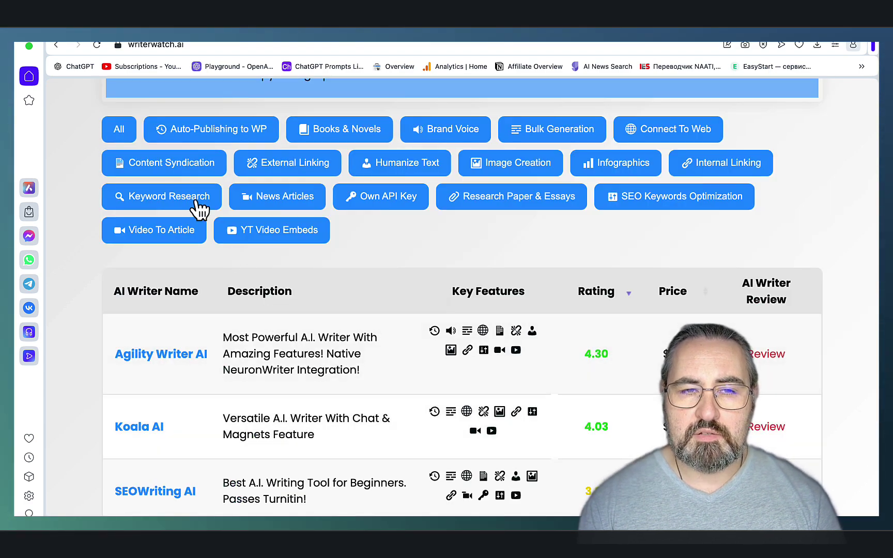
{"action": "scroll", "coordinate": [356, 186], "scroll_direction": "down", "scroll_amount": 3}
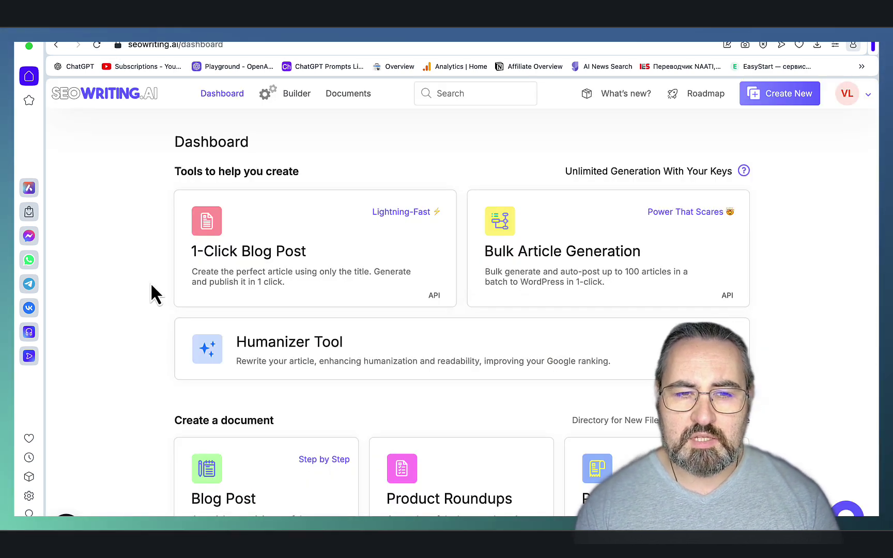
{"action": "scroll", "coordinate": [152, 286], "scroll_direction": "down", "scroll_amount": 2}
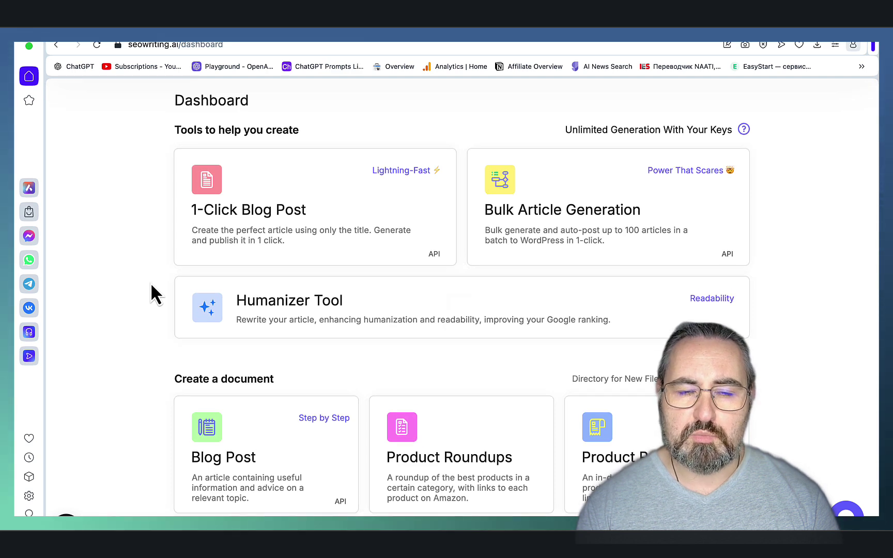
{"action": "scroll", "coordinate": [151, 282], "scroll_direction": "up", "scroll_amount": 1}
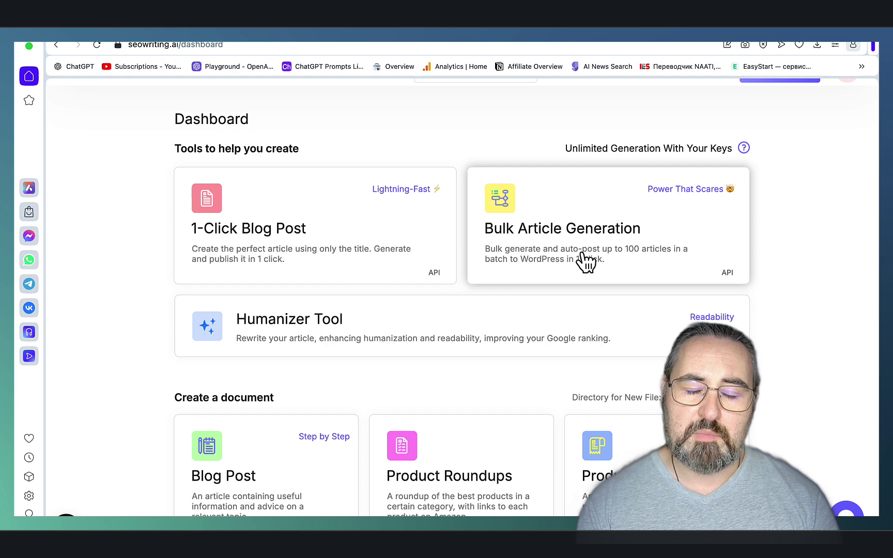
{"action": "scroll", "coordinate": [586, 261], "scroll_direction": "down", "scroll_amount": 5}
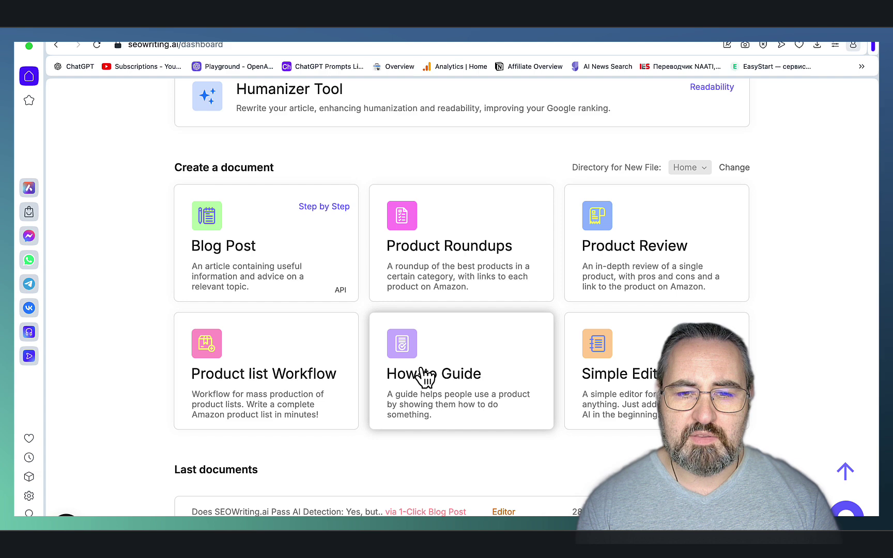
{"action": "scroll", "coordinate": [425, 377], "scroll_direction": "up", "scroll_amount": 5}
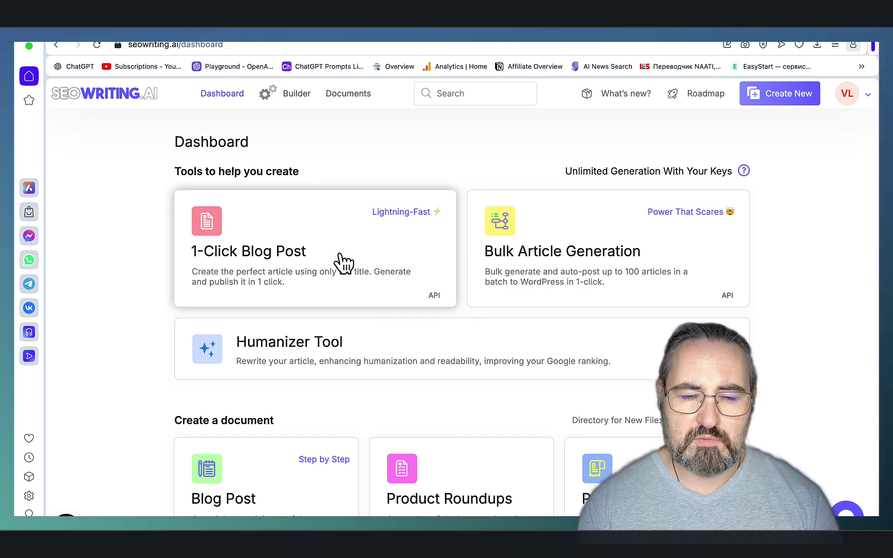
{"action": "left_click", "coordinate": [327, 264]}
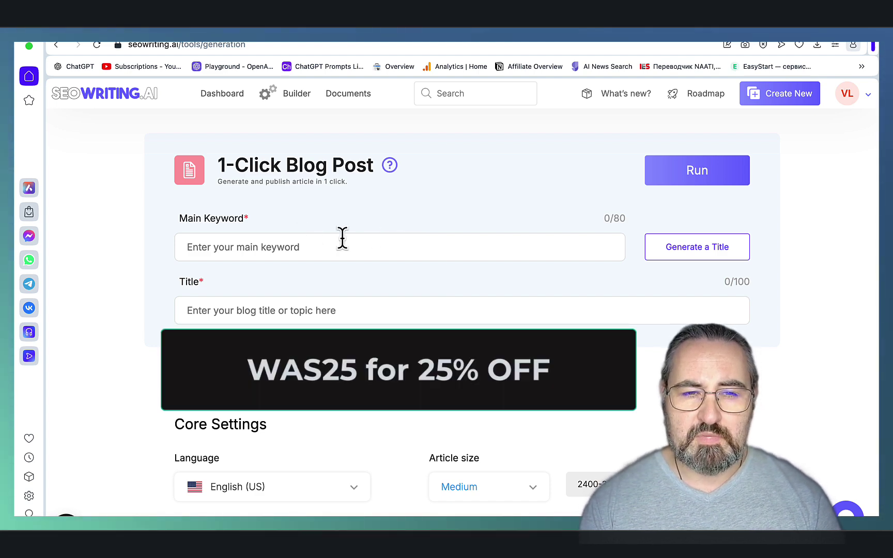
Enter the main keyword 'does agility writer pass ai detection' and generate a title.
{"action": "left_click", "coordinate": [228, 247]}
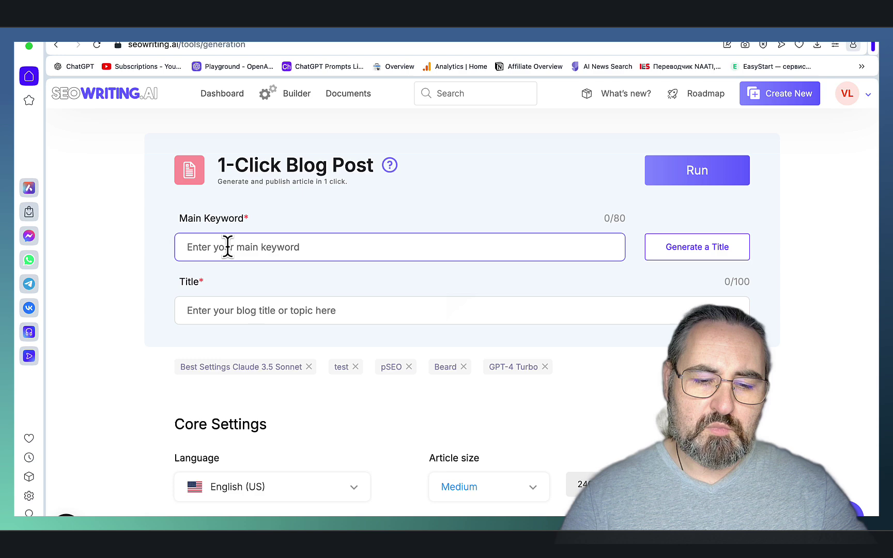
{"action": "type", "text": "does agility wr"}
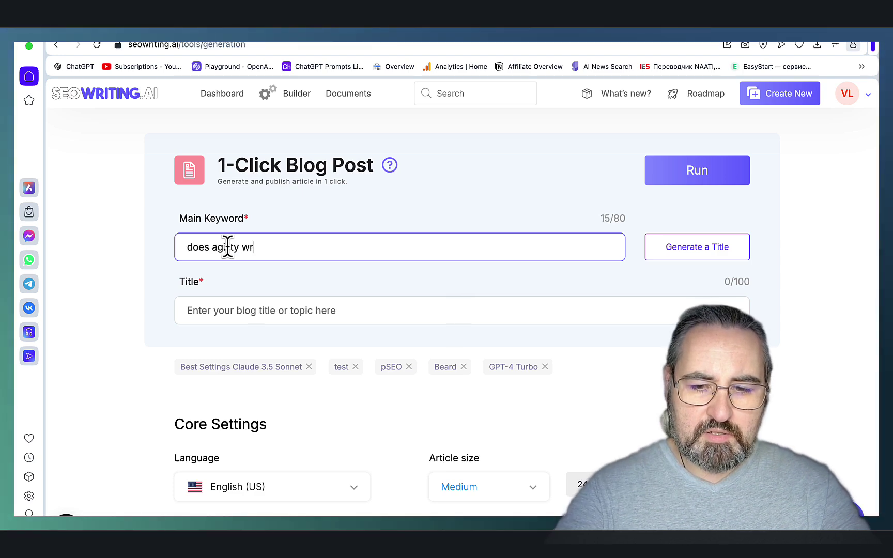
{"action": "type", "text": "iter pass ai detection"}
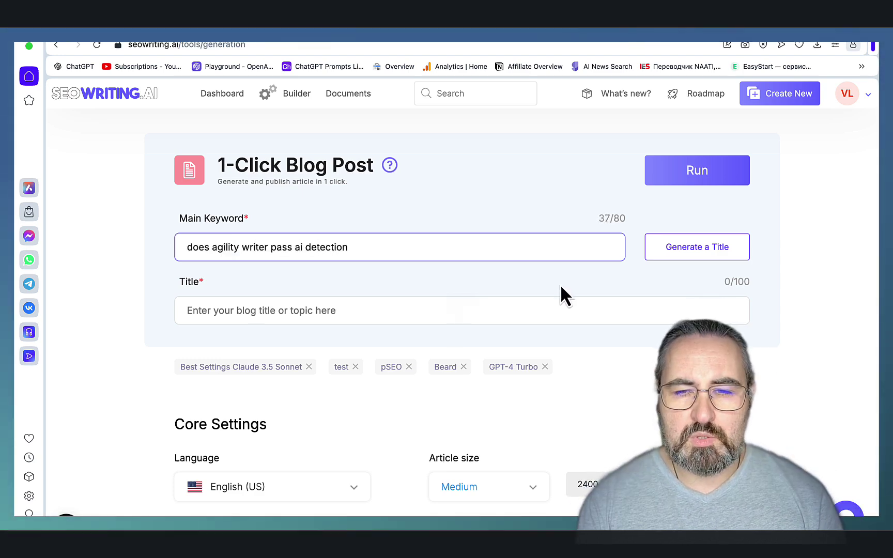
{"action": "left_click", "coordinate": [688, 252]}
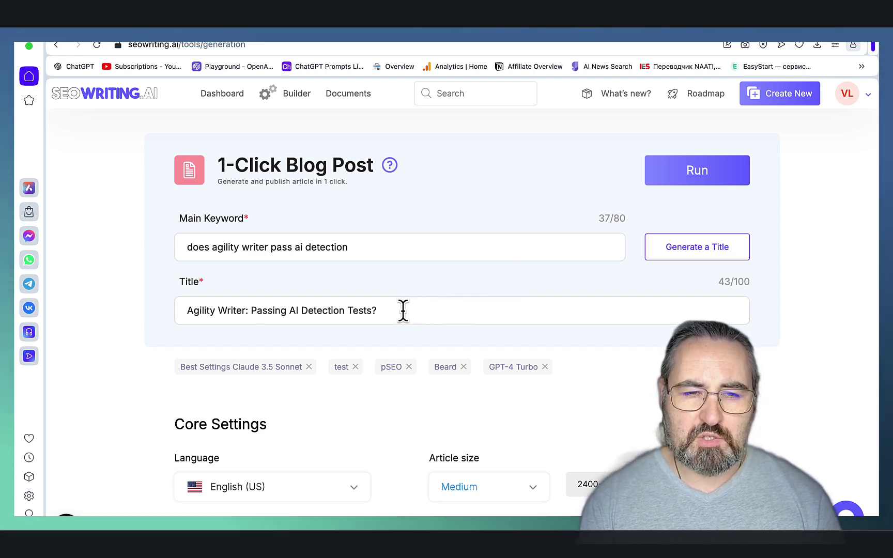
Rewrite the generated title as 'Does Agility Writer Pass AI Detection: Yes, But...'.
{"action": "key", "text": "super+a"}
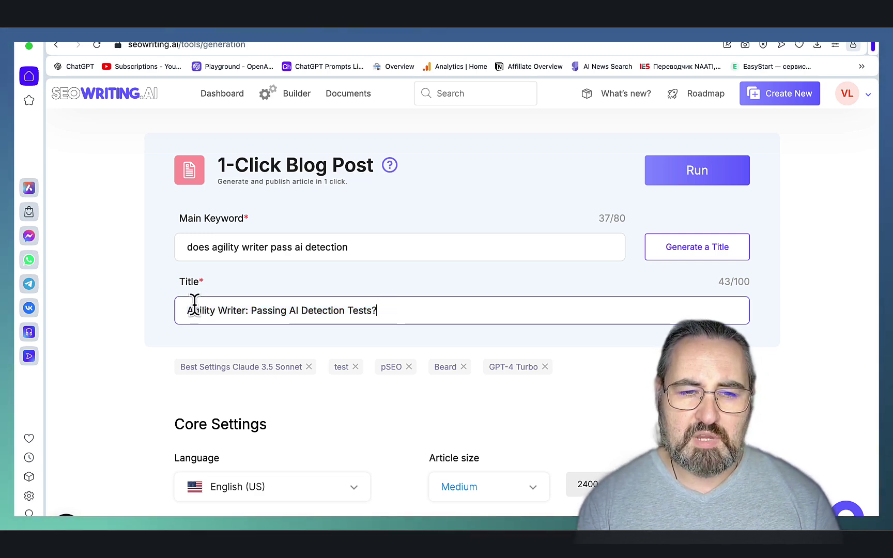
{"action": "left_click_drag", "start_coordinate": [185, 310], "coordinate": [403, 340]}
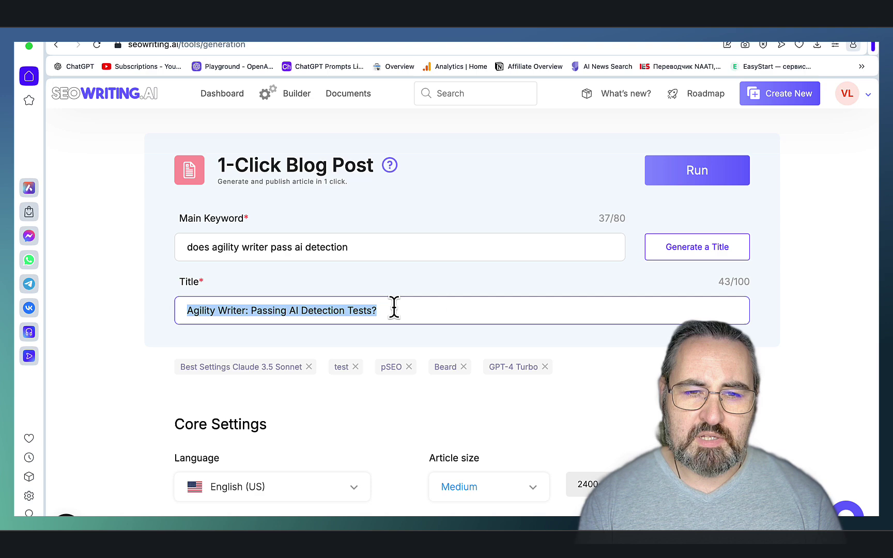
{"action": "left_click", "coordinate": [397, 310]}
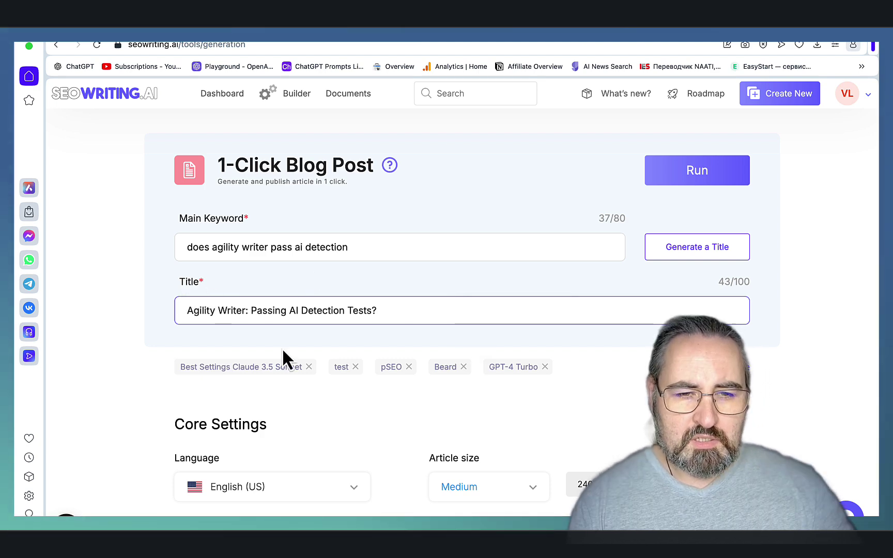
{"action": "key", "text": "super+Left"}
{"action": "type", "text": "Does"}
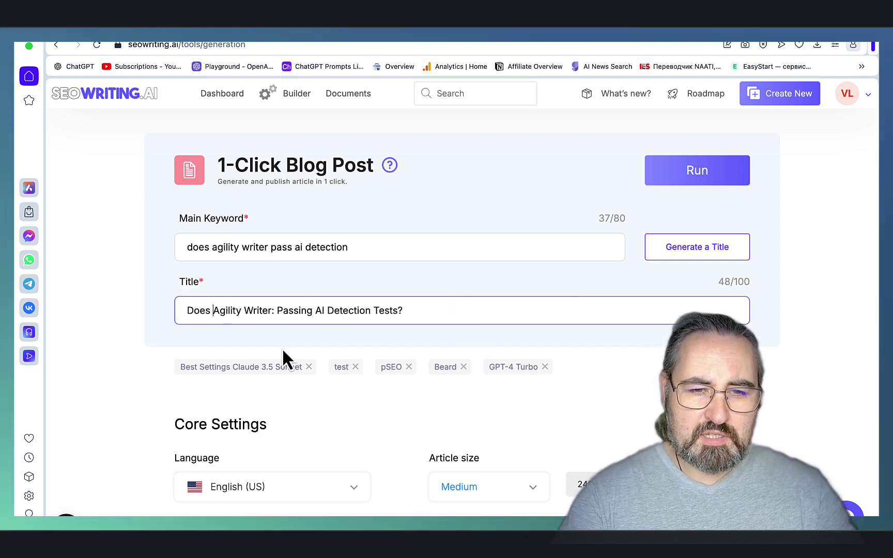
{"action": "key", "text": "alt+Right"}
{"action": "key", "text": "alt+Right"}
{"action": "type", "text": "Pass AI"}
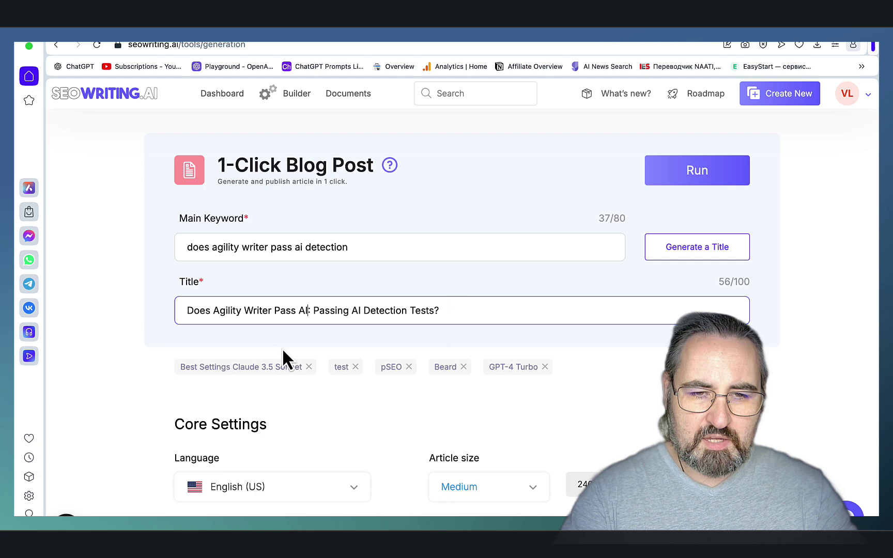
{"action": "type", "text": " Deetction"}
{"action": "key", "text": "Right"}
{"action": "key", "text": "Right"}
{"action": "key", "text": "shift+Right"}
{"action": "key", "text": "shift+Right"}
{"action": "key", "text": "shift+Right"}
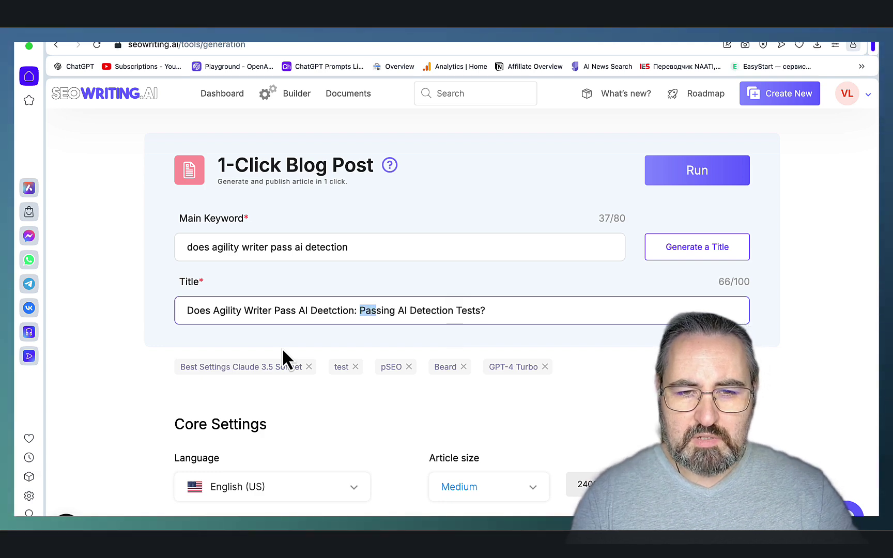
{"action": "key", "text": "shift+Right"}
{"action": "key", "text": "shift+Right"}
{"action": "key", "text": "shift+Right"}
{"action": "key", "text": "shift+Right"}
{"action": "key", "text": "shift+Right"}
{"action": "key", "text": "shift+Right"}
{"action": "key", "text": "shift+Right"}
{"action": "key", "text": "shift+Right"}
{"action": "key", "text": "shift+Right"}
{"action": "key", "text": "shift+End"}
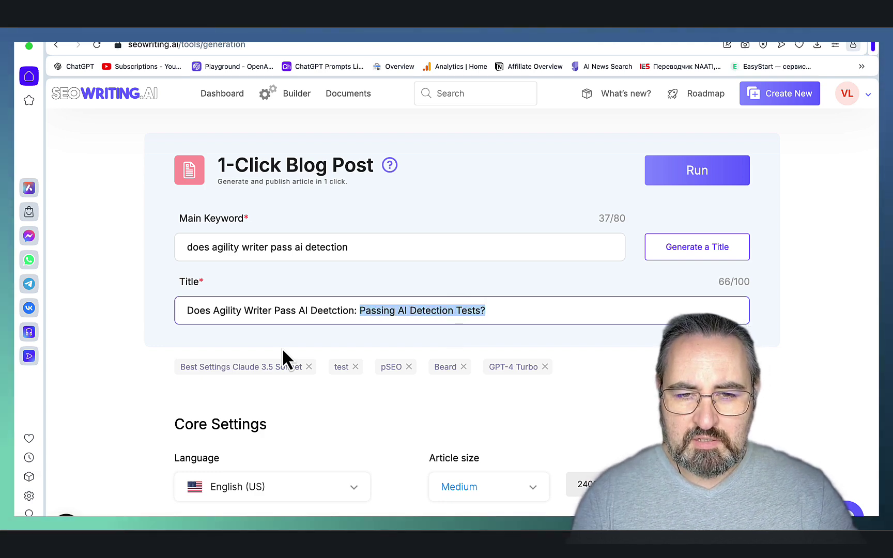
{"action": "type", "text": "Yes, But..."}
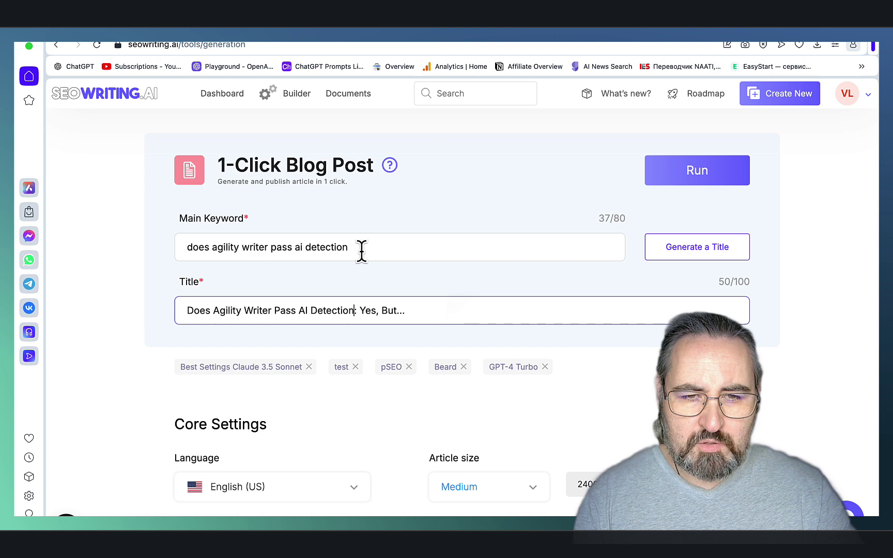
{"action": "left_click_drag", "start_coordinate": [365, 247], "coordinate": [195, 237]}
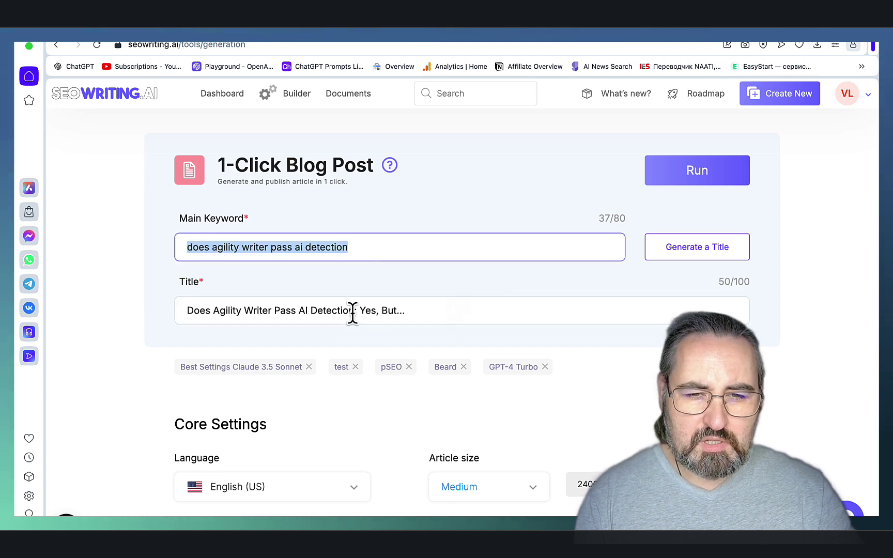
{"action": "left_click_drag", "start_coordinate": [354, 311], "coordinate": [172, 310]}
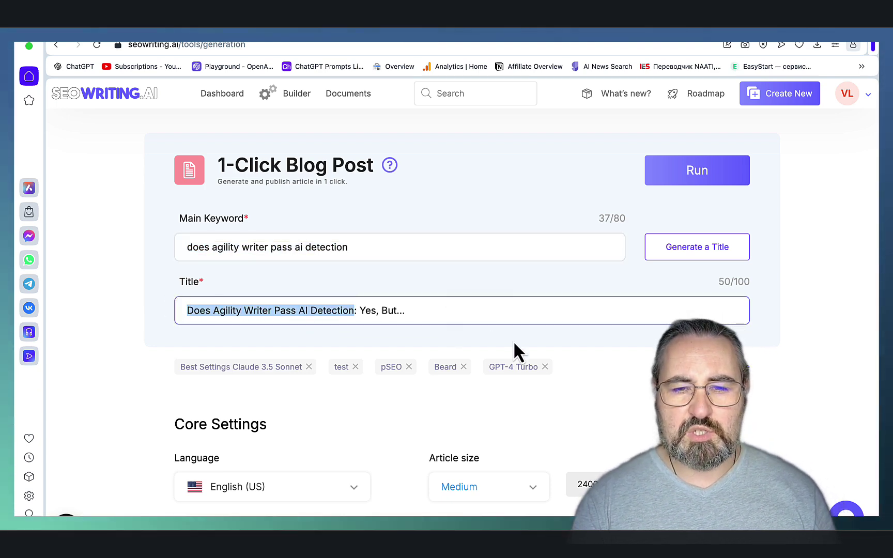
Keep the article size at Medium and choose Anthropic Claude 3.5 Sonnet as the AI model.
{"action": "scroll", "coordinate": [592, 350], "scroll_direction": "down", "scroll_amount": 4}
{"action": "scroll", "coordinate": [591, 350], "scroll_direction": "down", "scroll_amount": 1}
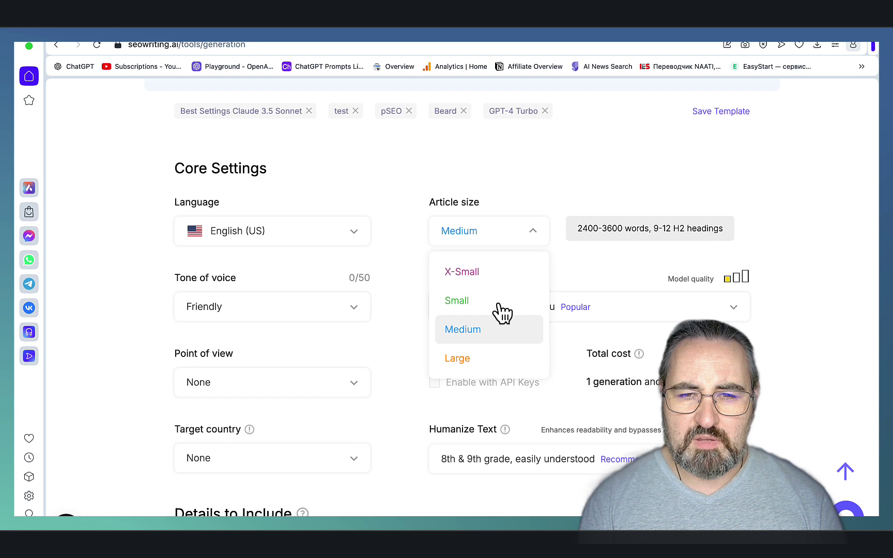
{"action": "left_click", "coordinate": [536, 190]}
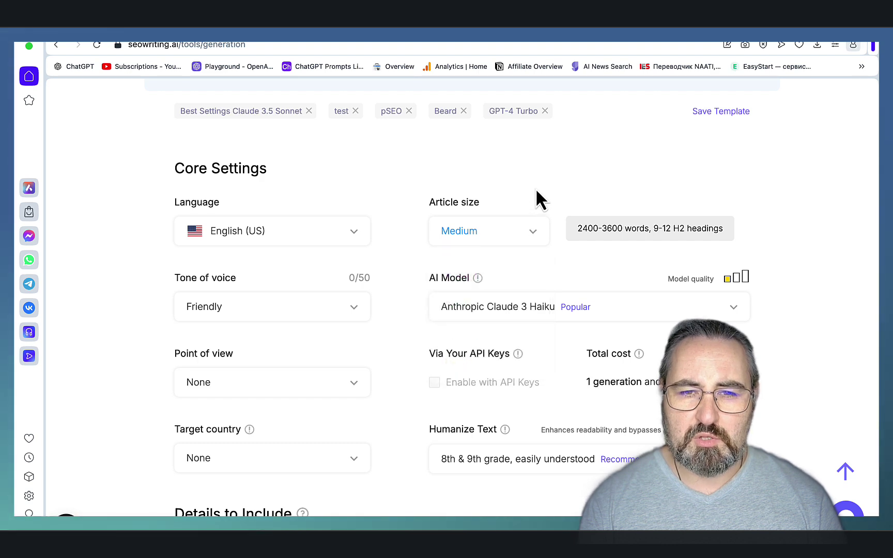
{"action": "left_click", "coordinate": [523, 235]}
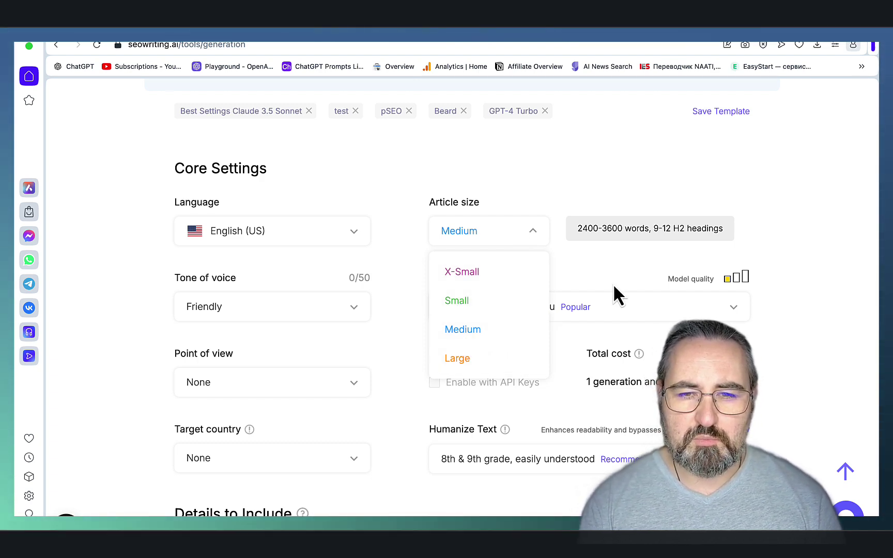
{"action": "left_click", "coordinate": [634, 305]}
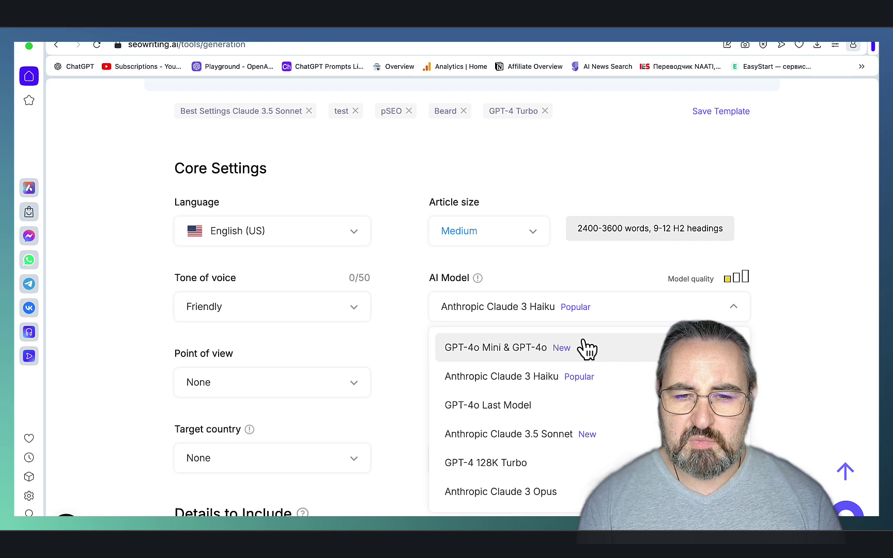
{"action": "left_click", "coordinate": [509, 437]}
Set the humanized text to a 7th grade reading level.
{"action": "scroll", "coordinate": [466, 380], "scroll_direction": "down", "scroll_amount": 2}
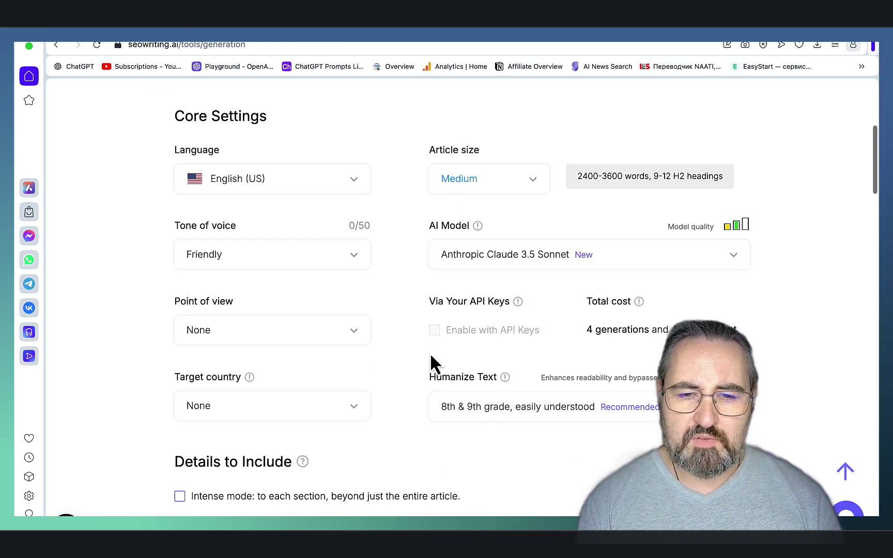
{"action": "left_click", "coordinate": [528, 413]}
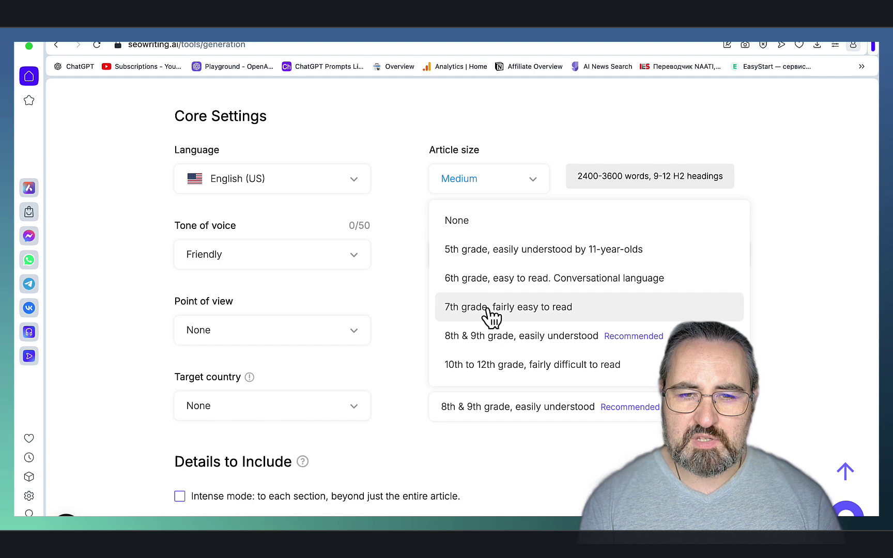
{"action": "left_click", "coordinate": [488, 310]}
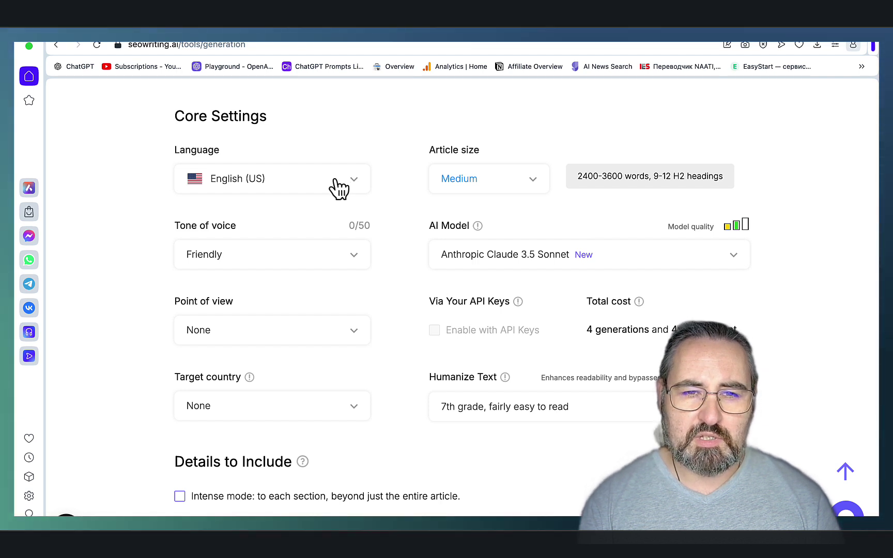
Set the tone of voice to Casual and the point of view to first person singular.
{"action": "left_click", "coordinate": [319, 256]}
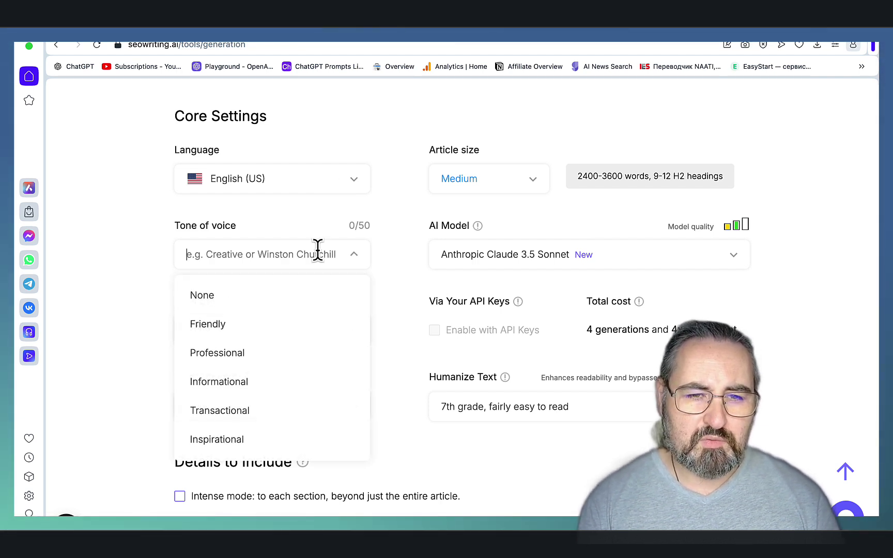
{"action": "scroll", "coordinate": [300, 307], "scroll_direction": "down", "scroll_amount": 1}
{"action": "scroll", "coordinate": [300, 308], "scroll_direction": "down", "scroll_amount": 3}
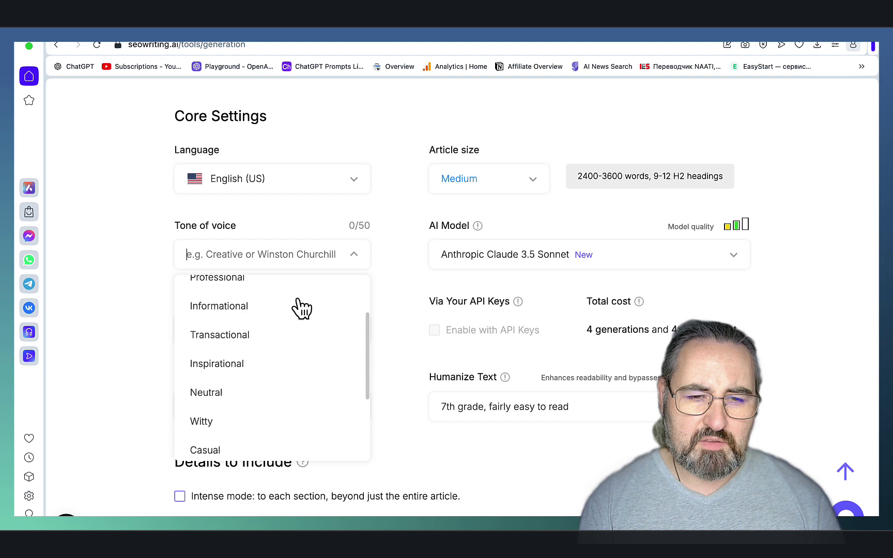
{"action": "scroll", "coordinate": [300, 307], "scroll_direction": "down", "scroll_amount": 4}
{"action": "left_click", "coordinate": [223, 346]}
{"action": "left_click", "coordinate": [272, 340]}
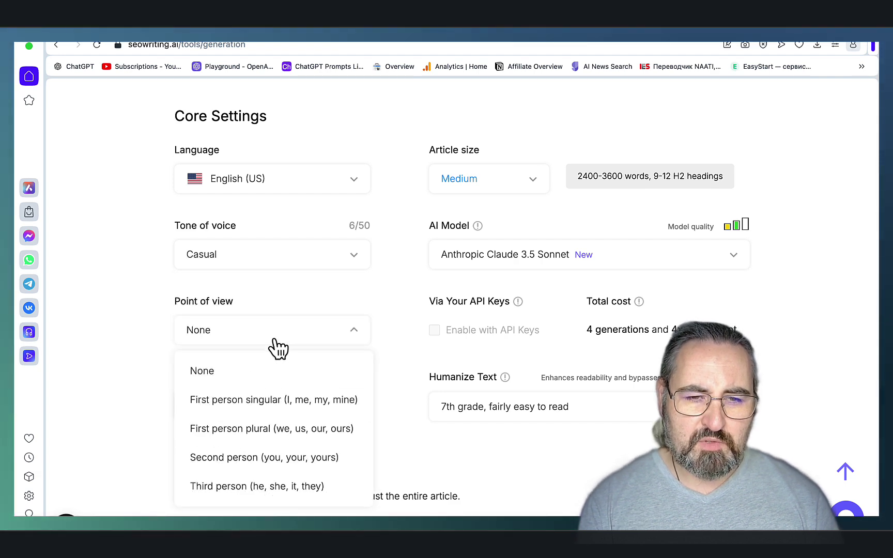
{"action": "left_click", "coordinate": [248, 400]}
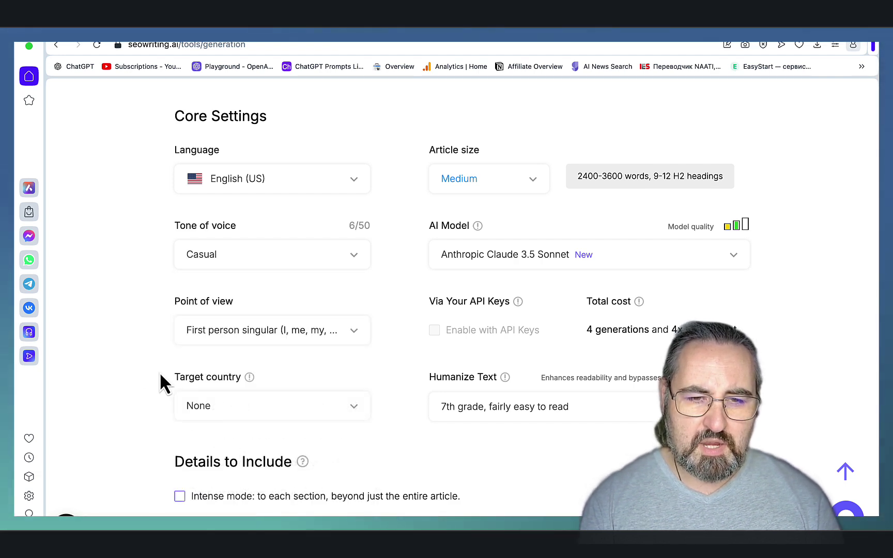
Set the target country to the United States.
{"action": "scroll", "coordinate": [196, 380], "scroll_direction": "down", "scroll_amount": 1}
{"action": "left_click", "coordinate": [218, 381]}
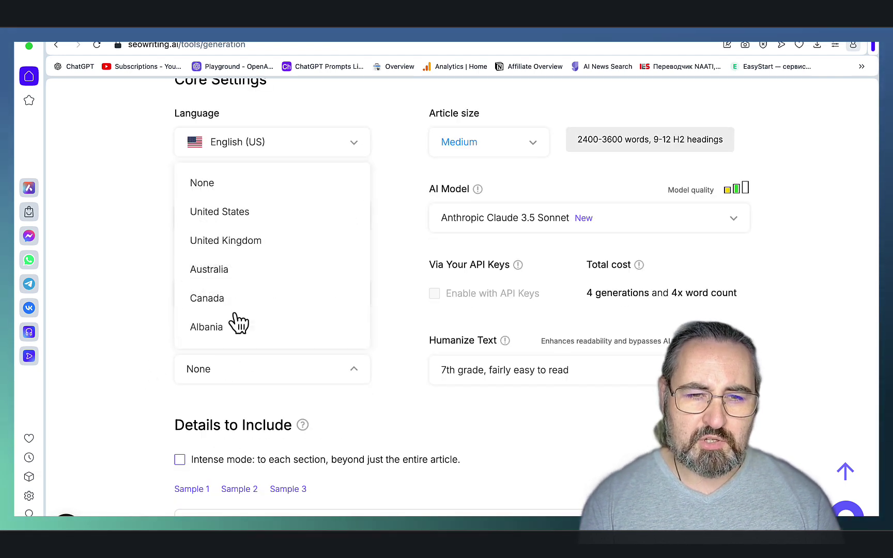
{"action": "left_click", "coordinate": [236, 212]}
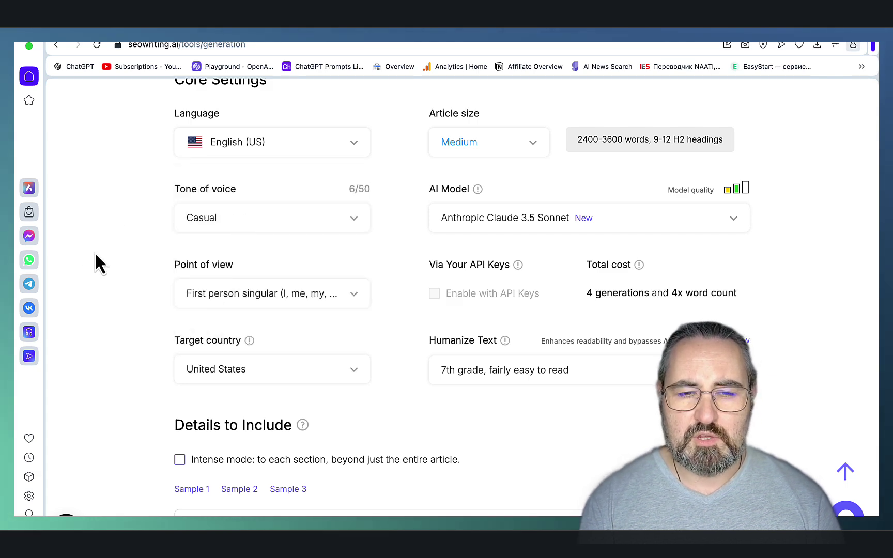
{"action": "scroll", "coordinate": [786, 243], "scroll_direction": "down", "scroll_amount": 2}
{"action": "scroll", "coordinate": [786, 243], "scroll_direction": "down", "scroll_amount": 2}
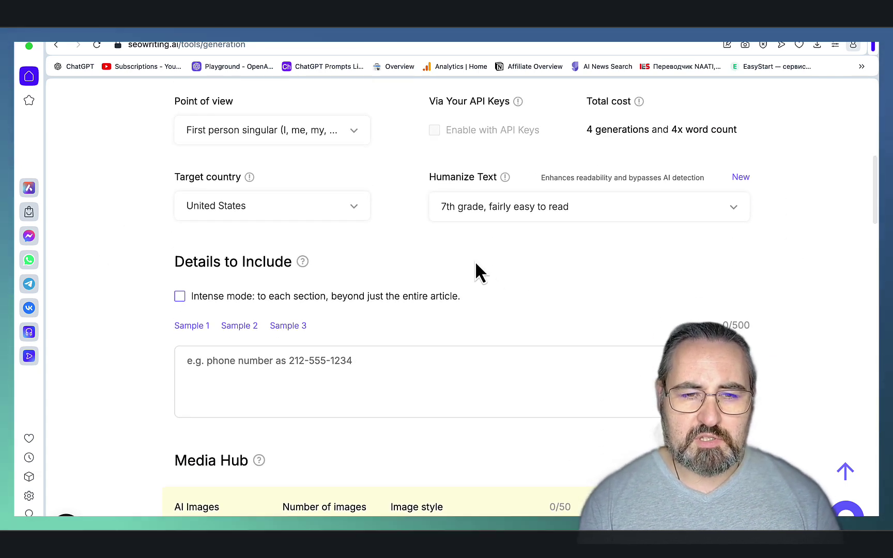
{"action": "left_click", "coordinate": [242, 366]}
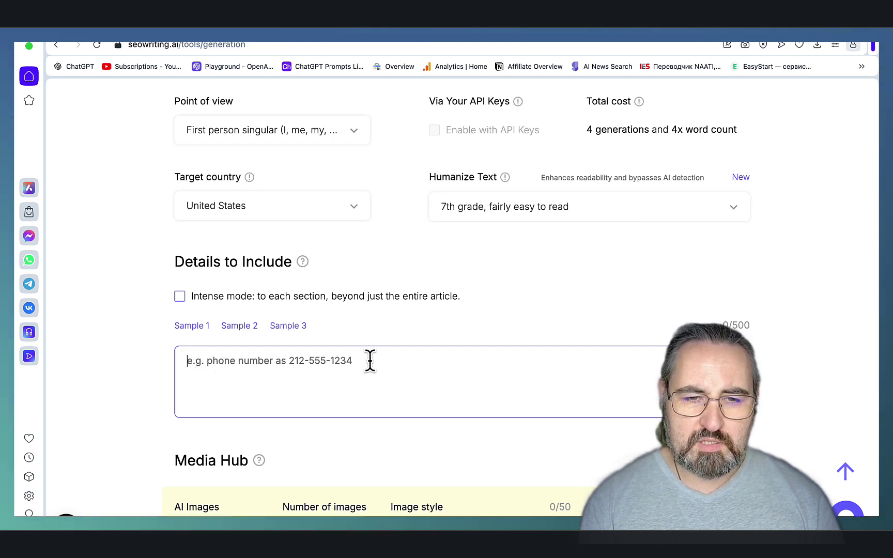
{"action": "left_click", "coordinate": [180, 297]}
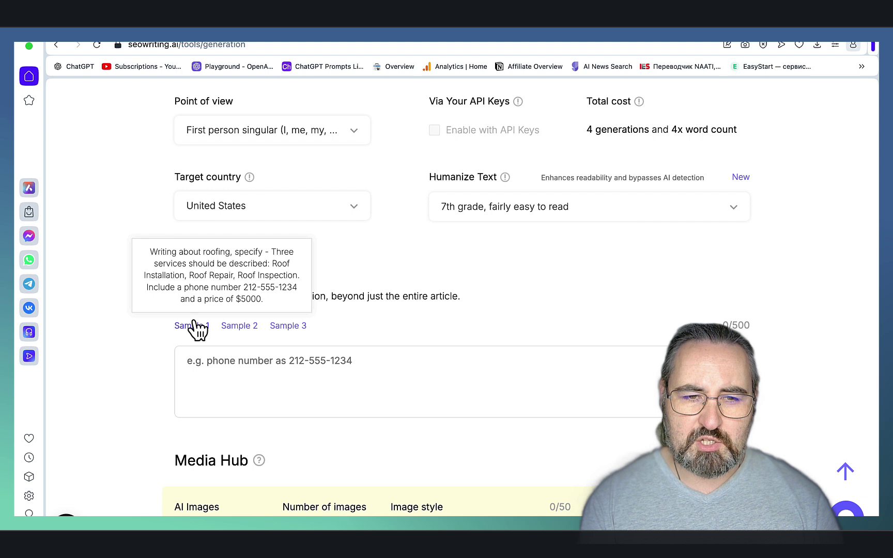
{"action": "left_click", "coordinate": [180, 297]}
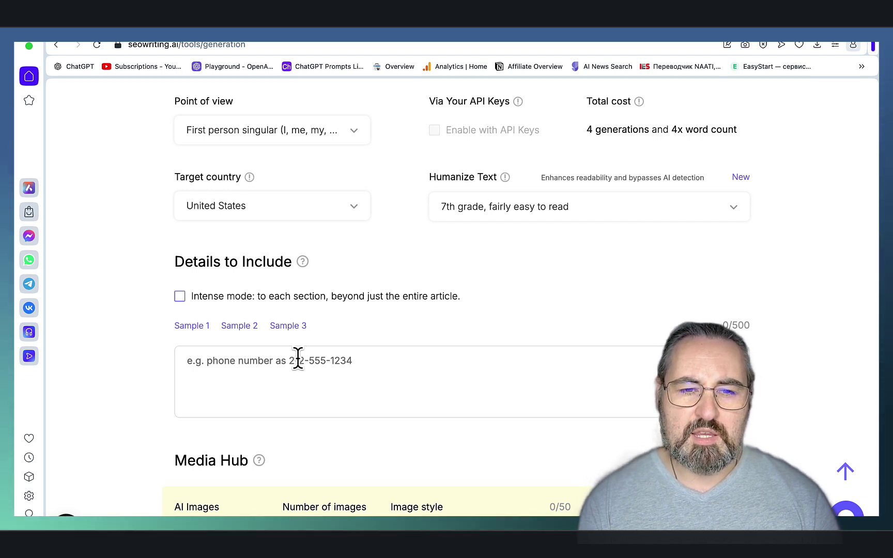
{"action": "left_click", "coordinate": [207, 360]}
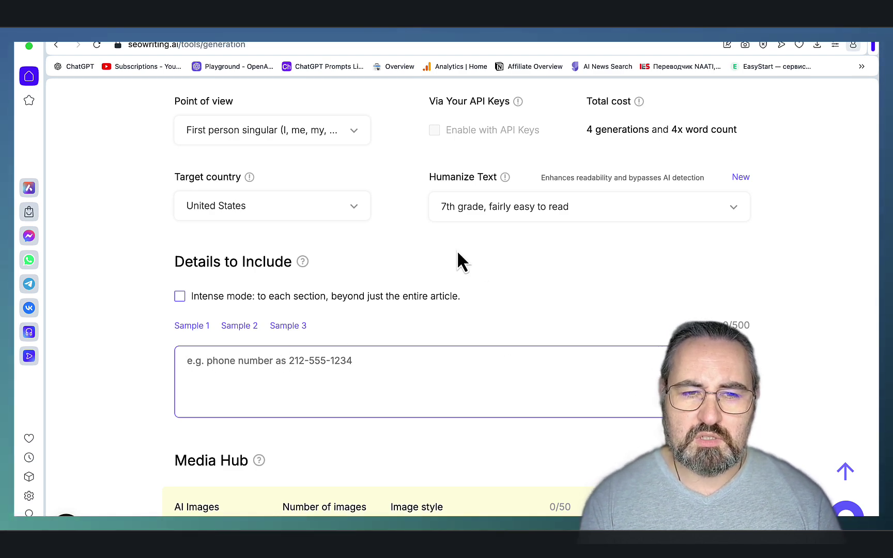
{"action": "scroll", "coordinate": [578, 331], "scroll_direction": "down", "scroll_amount": 5}
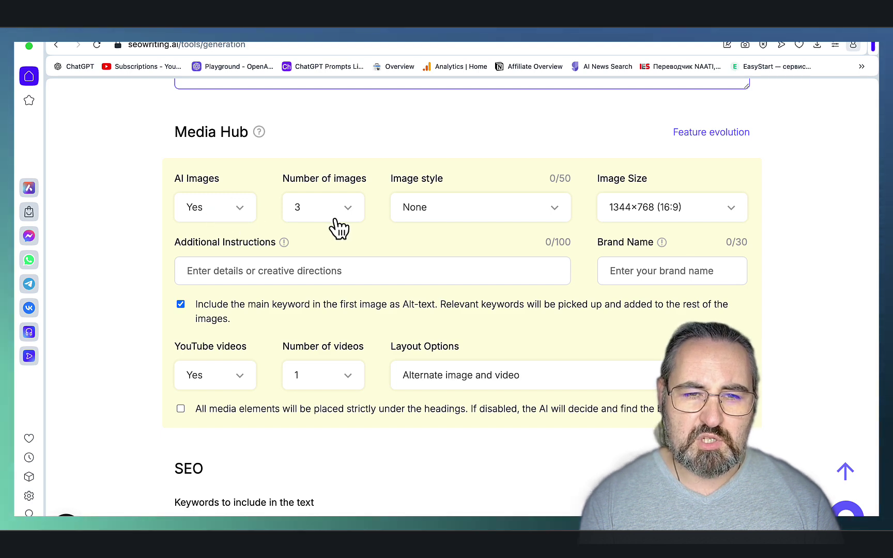
Set the image style to digital art.
{"action": "left_click", "coordinate": [466, 212]}
{"action": "scroll", "coordinate": [463, 325], "scroll_direction": "down", "scroll_amount": 3}
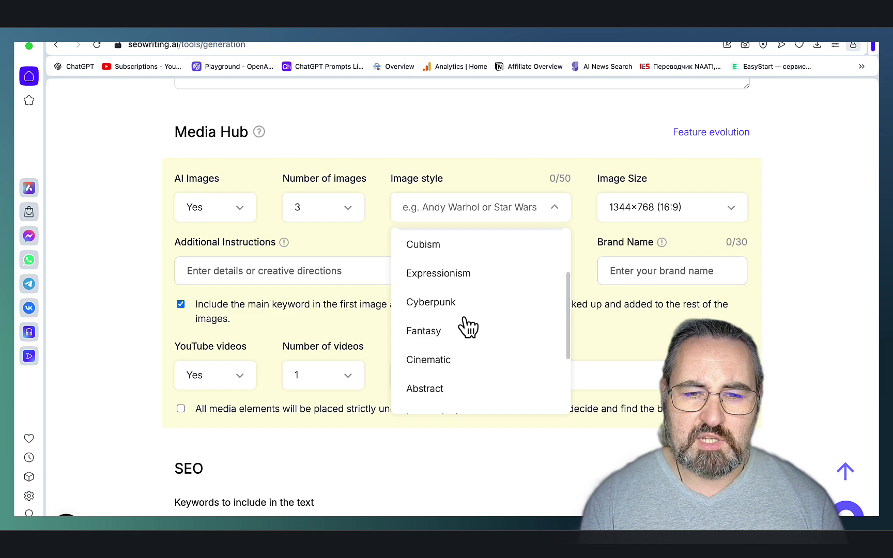
{"action": "scroll", "coordinate": [462, 325], "scroll_direction": "down", "scroll_amount": 1}
{"action": "scroll", "coordinate": [463, 325], "scroll_direction": "up", "scroll_amount": 4}
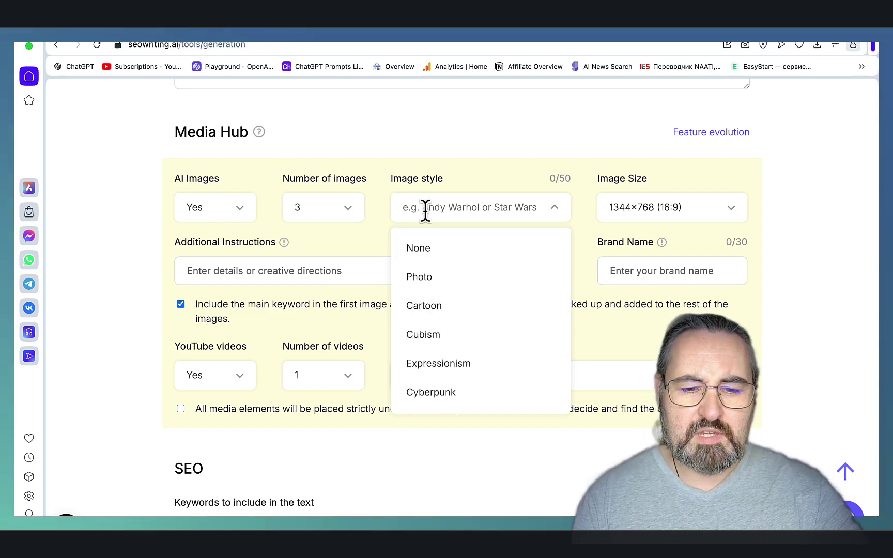
{"action": "type", "text": "digitl art"}
{"action": "left_click", "coordinate": [688, 235]}
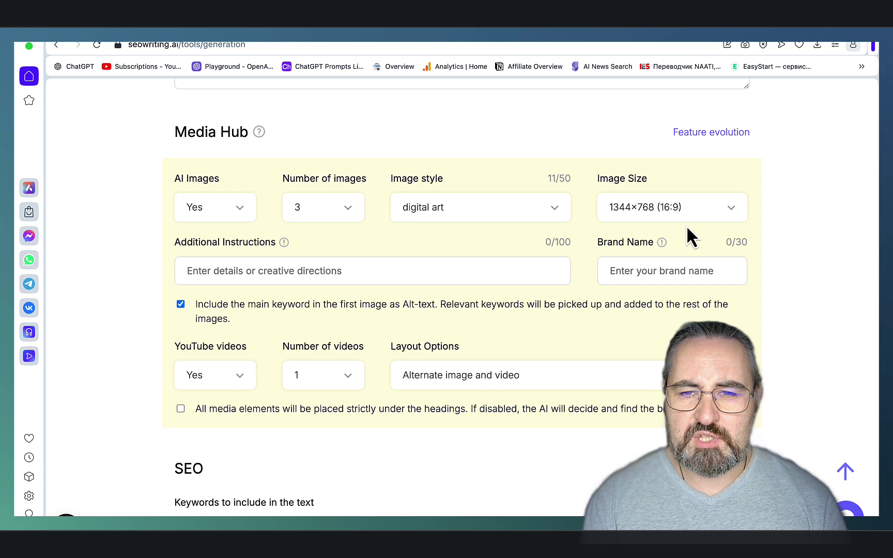
Enter 'TrickMeNot AI' as the brand name.
{"action": "left_click", "coordinate": [633, 271]}
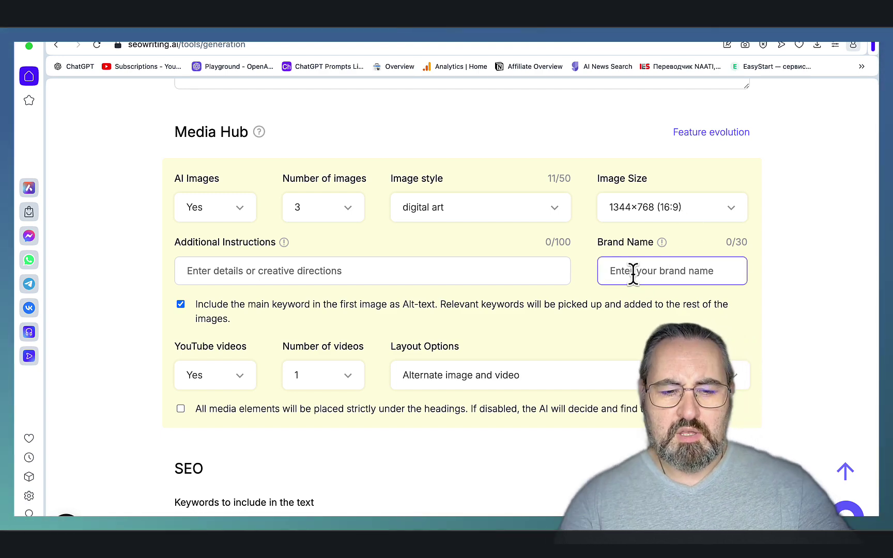
{"action": "type", "text": "Wo"}
{"action": "key", "text": "BackSpace"}
{"action": "key", "text": "BackSpace"}
{"action": "type", "text": "Tr"}
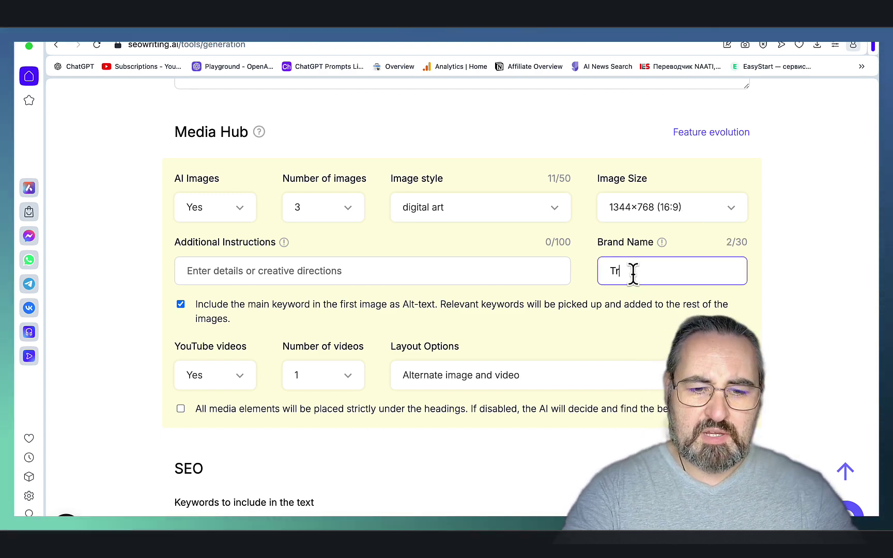
{"action": "type", "text": "ickMeNot A"}
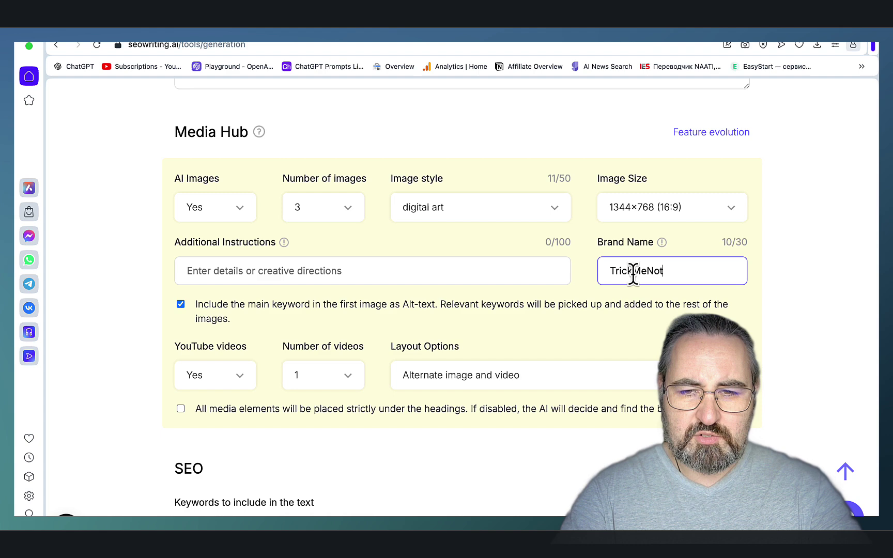
{"action": "type", "text": "I"}
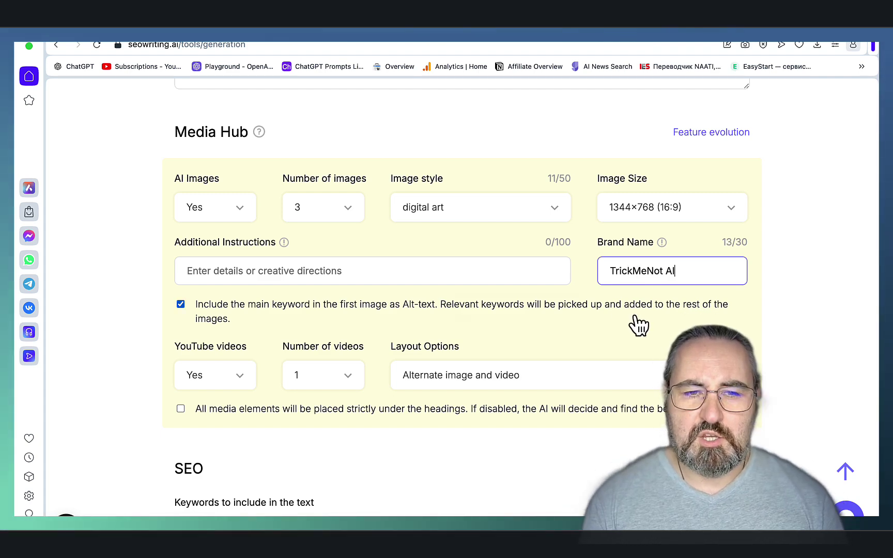
{"action": "left_click", "coordinate": [281, 271]}
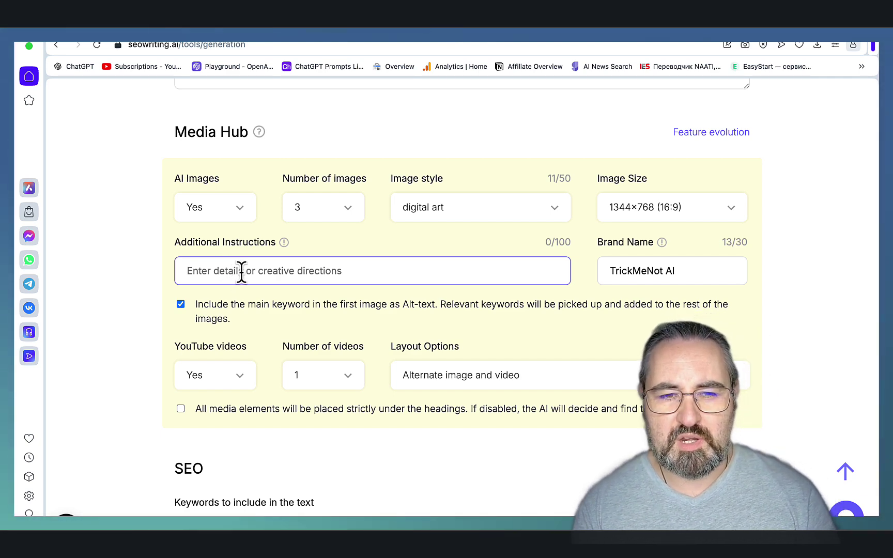
Include two YouTube videos and set media placement to sit under the headings.
{"action": "scroll", "coordinate": [242, 271], "scroll_direction": "down", "scroll_amount": 2}
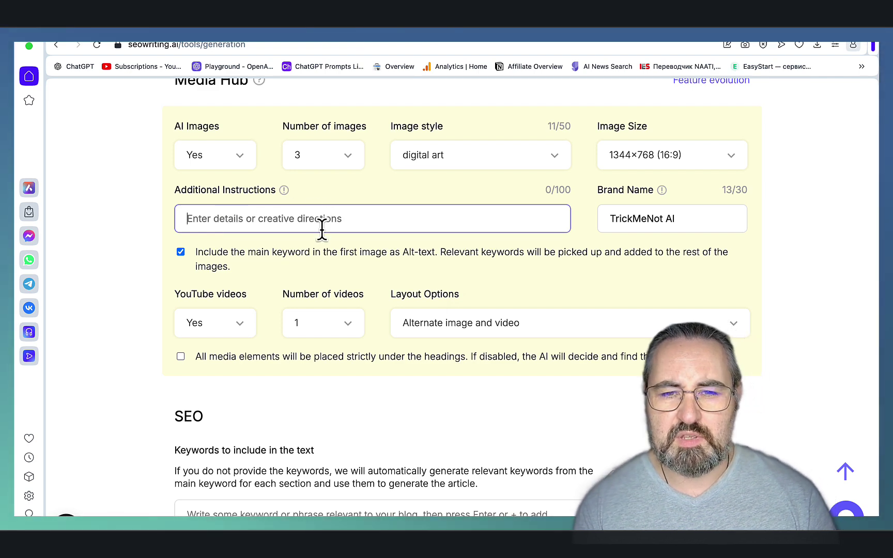
{"action": "scroll", "coordinate": [306, 212], "scroll_direction": "down", "scroll_amount": 3}
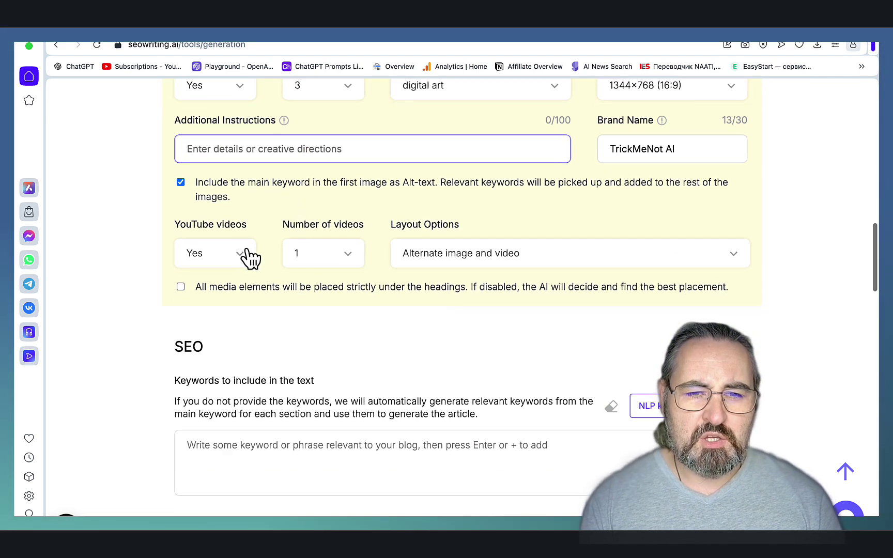
{"action": "left_click", "coordinate": [316, 325]}
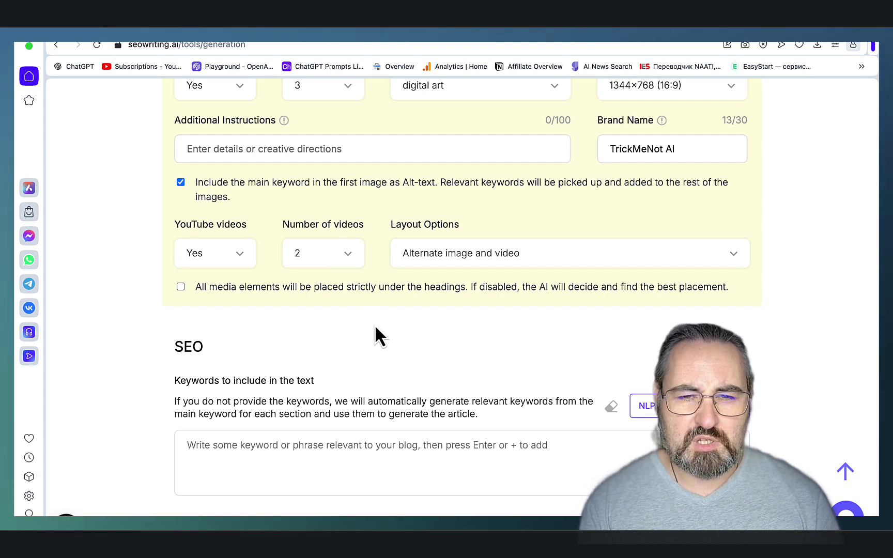
{"action": "left_click", "coordinate": [510, 265]}
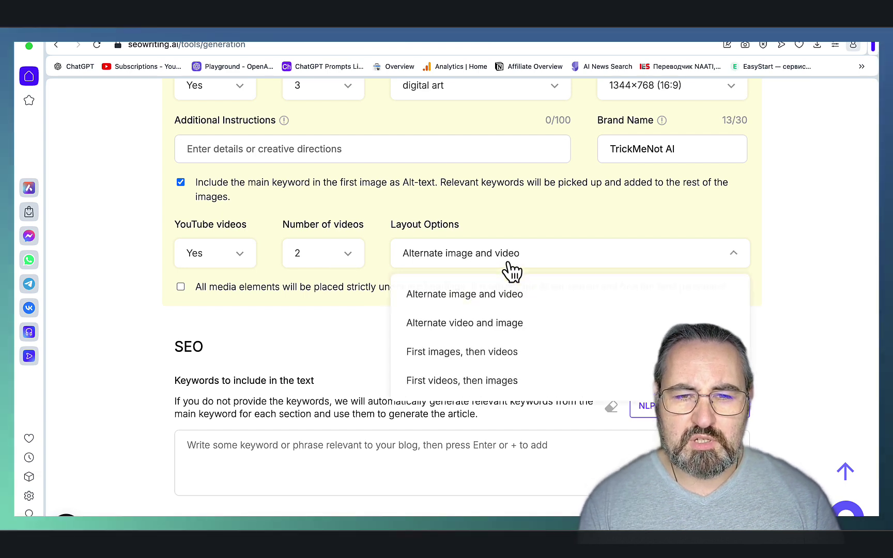
{"action": "left_click", "coordinate": [527, 219]}
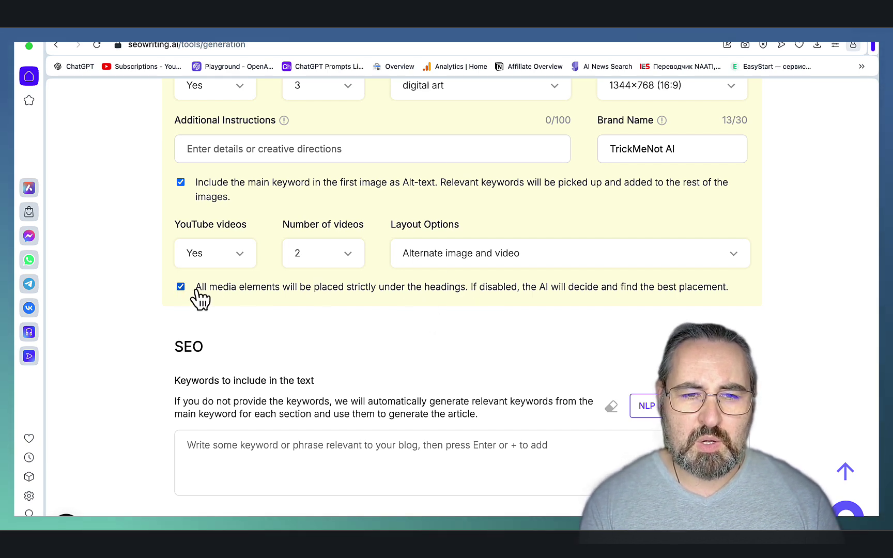
{"action": "scroll", "coordinate": [341, 292], "scroll_direction": "down", "scroll_amount": 2}
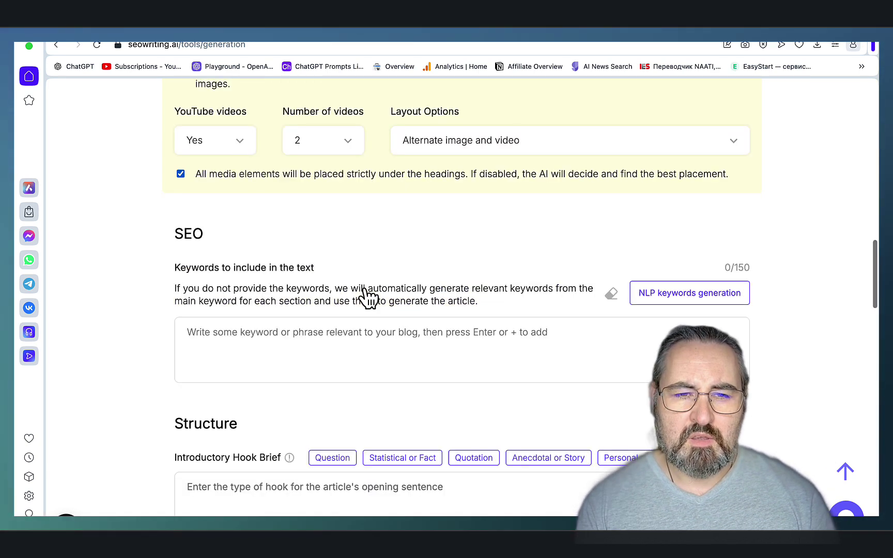
{"action": "left_click", "coordinate": [646, 290]}
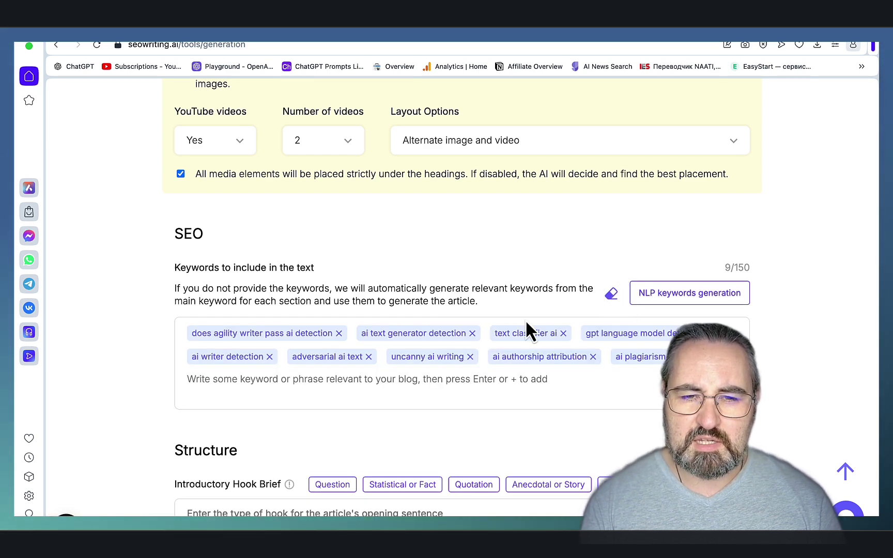
{"action": "left_click", "coordinate": [611, 294]}
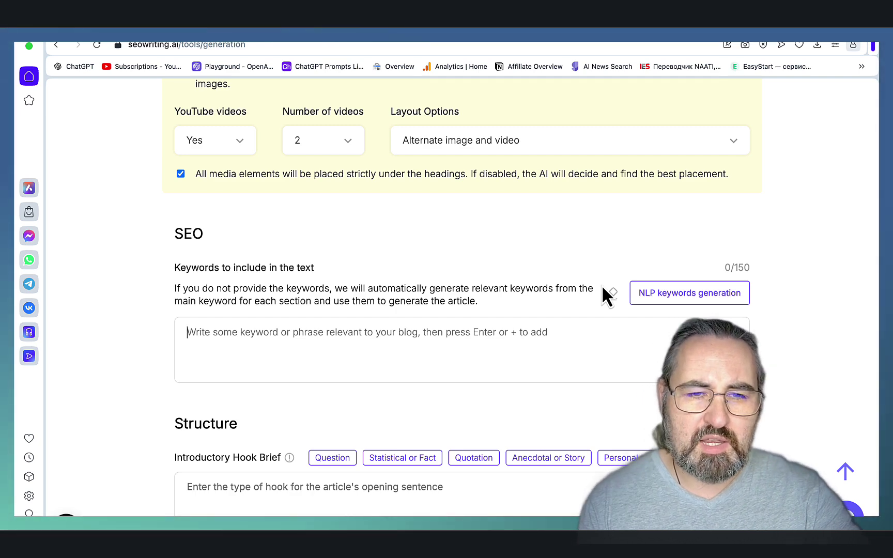
Clear the NeuronWriter editor and paste in the basic terms list.
{"action": "left_click", "coordinate": [284, 36]}
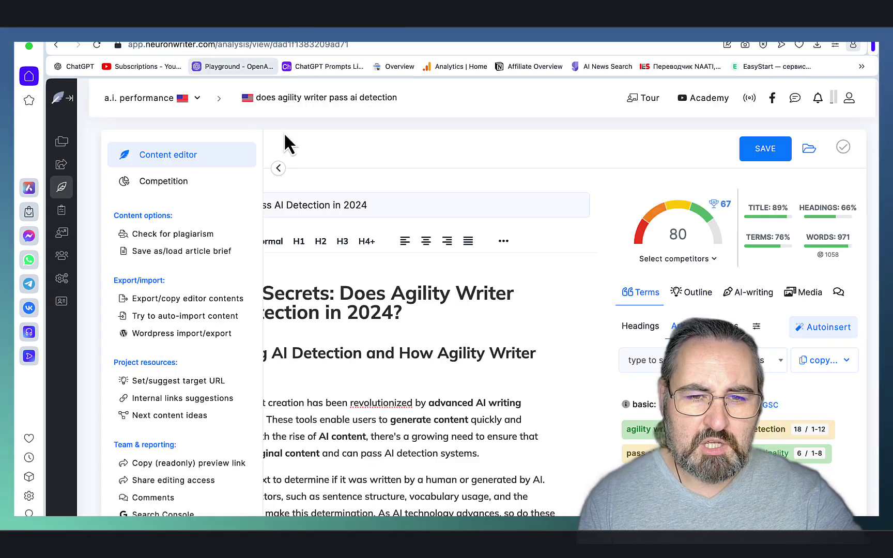
{"action": "left_click", "coordinate": [358, 279]}
{"action": "key", "text": "super+a"}
{"action": "key", "text": "BackSpace"}
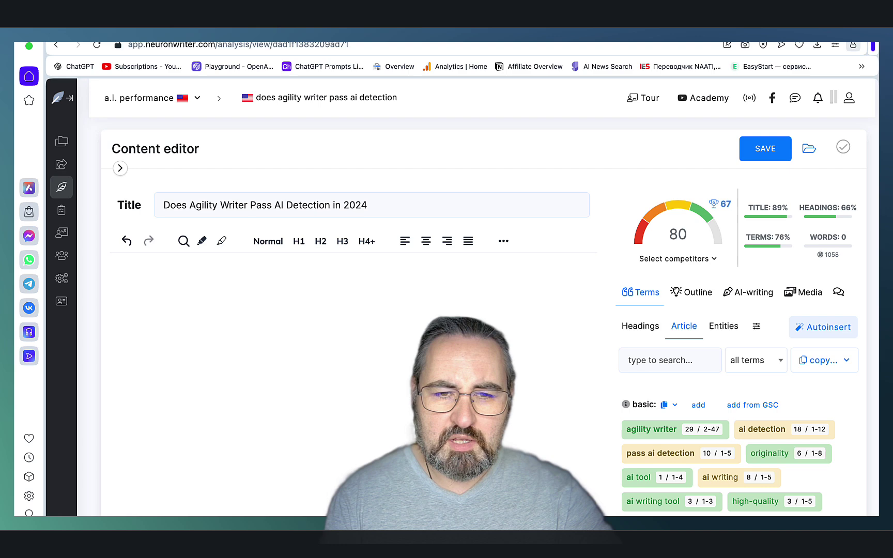
{"action": "scroll", "coordinate": [527, 309], "scroll_direction": "down", "scroll_amount": 2}
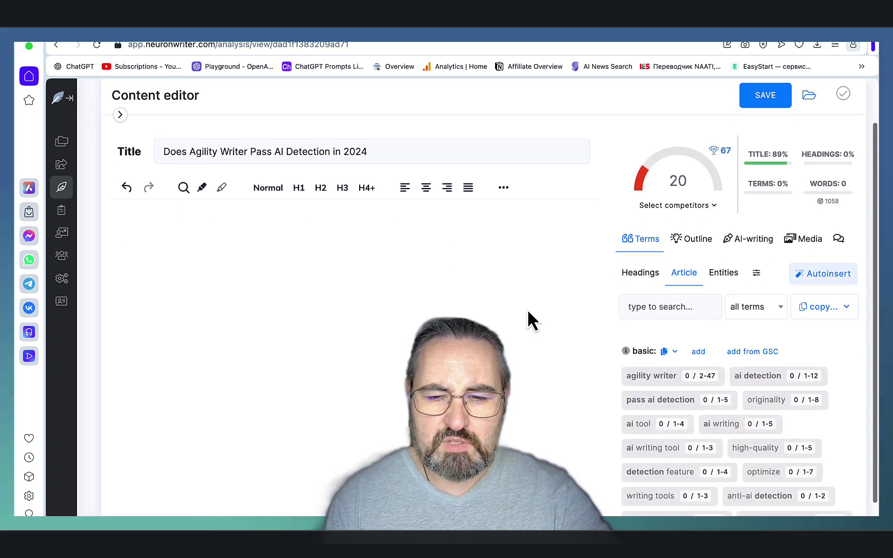
{"action": "left_click", "coordinate": [694, 370]}
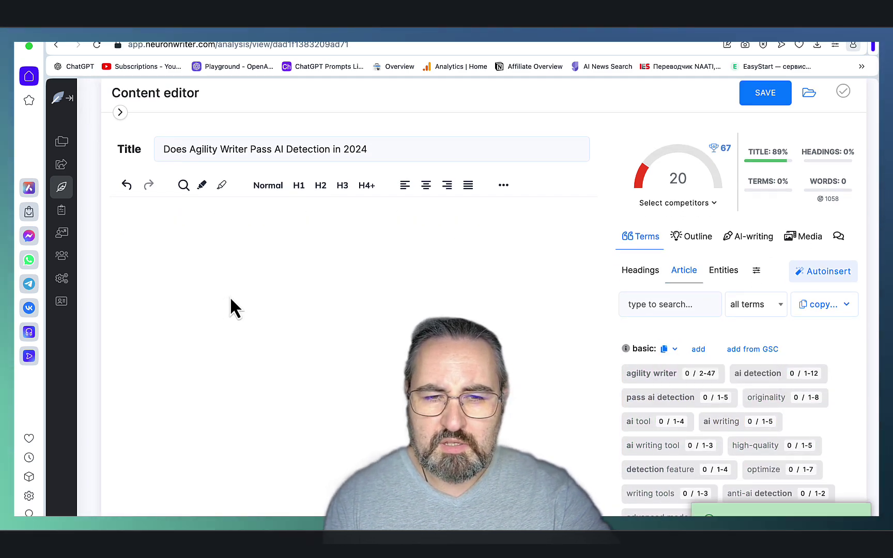
{"action": "left_click", "coordinate": [223, 295]}
{"action": "key", "text": "super+v"}
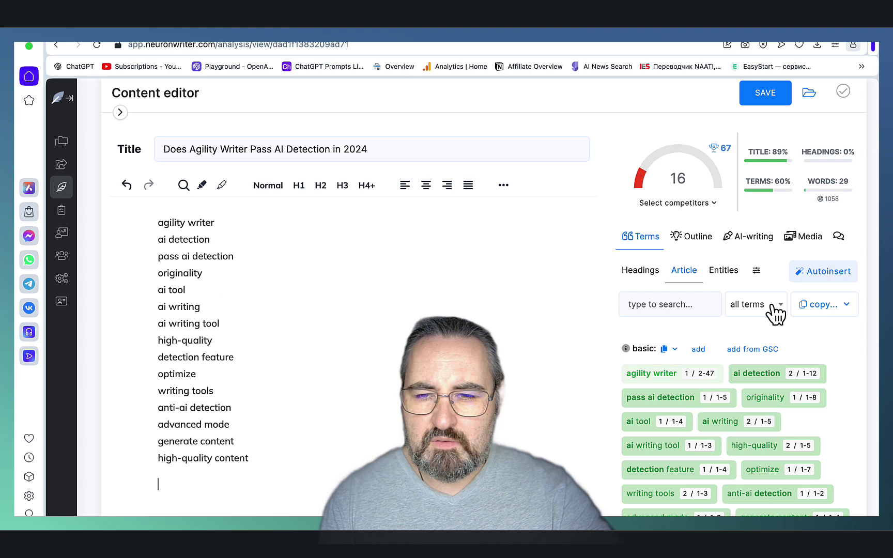
Filter to unused terms and paste the extended terms list into the editor.
{"action": "left_click", "coordinate": [774, 308]}
{"action": "left_click", "coordinate": [771, 353]}
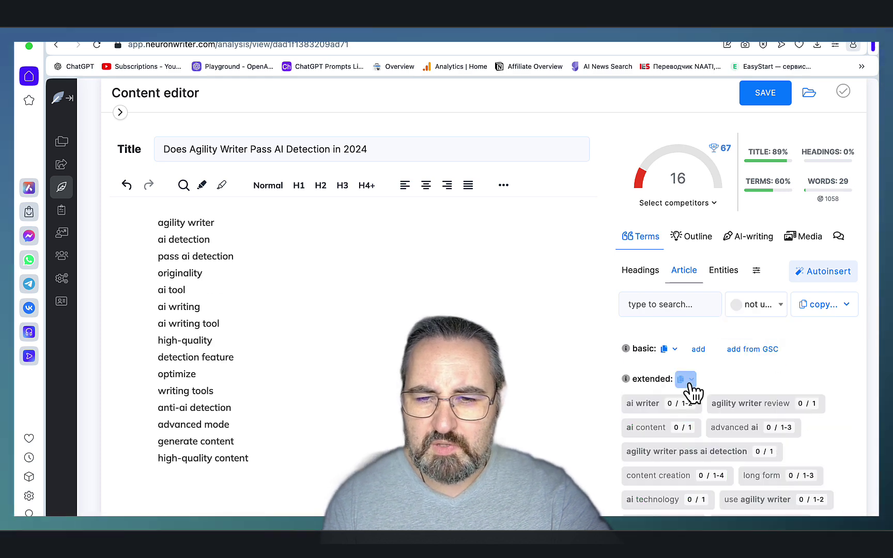
{"action": "left_click", "coordinate": [685, 379]}
{"action": "left_click", "coordinate": [696, 402]}
{"action": "key", "text": "super+v"}
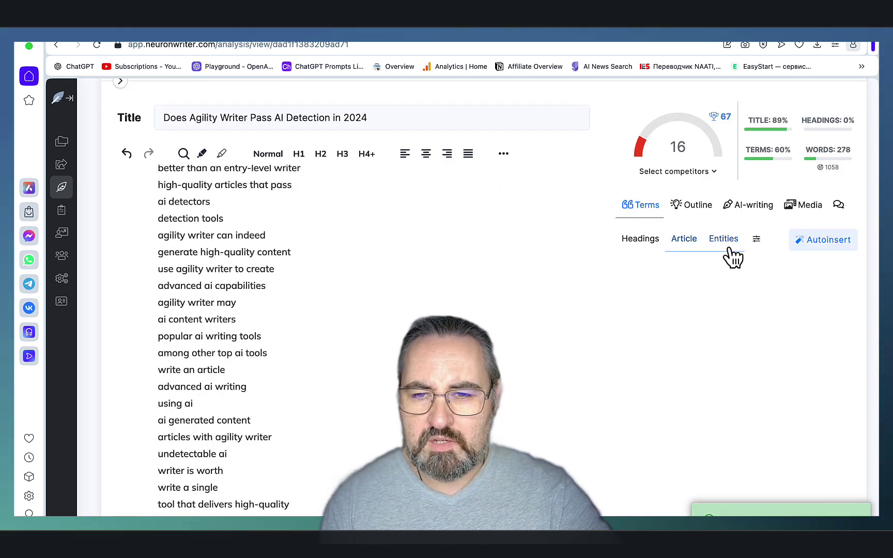
Paste the 'Artificial intelligence' entity into the editor and select all the text.
{"action": "left_click", "coordinate": [728, 240]}
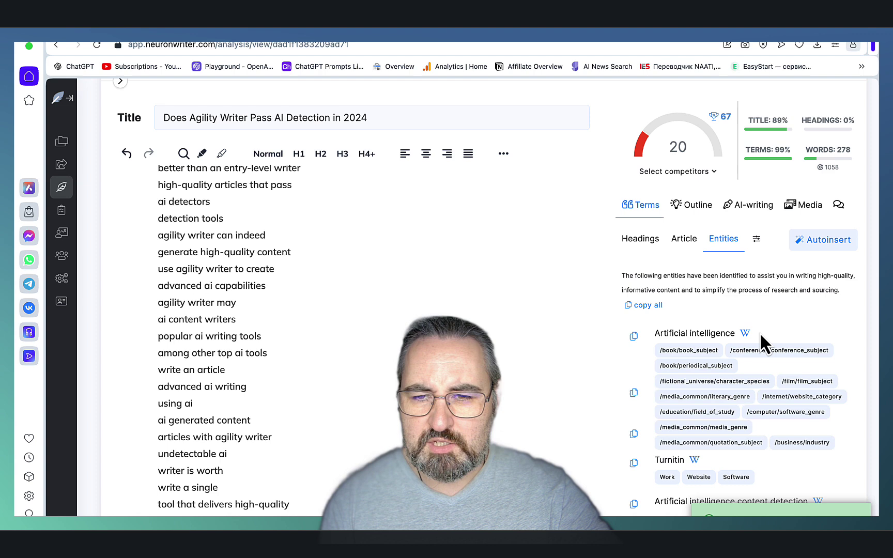
{"action": "scroll", "coordinate": [760, 333], "scroll_direction": "down", "scroll_amount": 5}
{"action": "scroll", "coordinate": [760, 333], "scroll_direction": "up", "scroll_amount": 10}
{"action": "left_click", "coordinate": [634, 425]}
{"action": "key", "text": "super+v"}
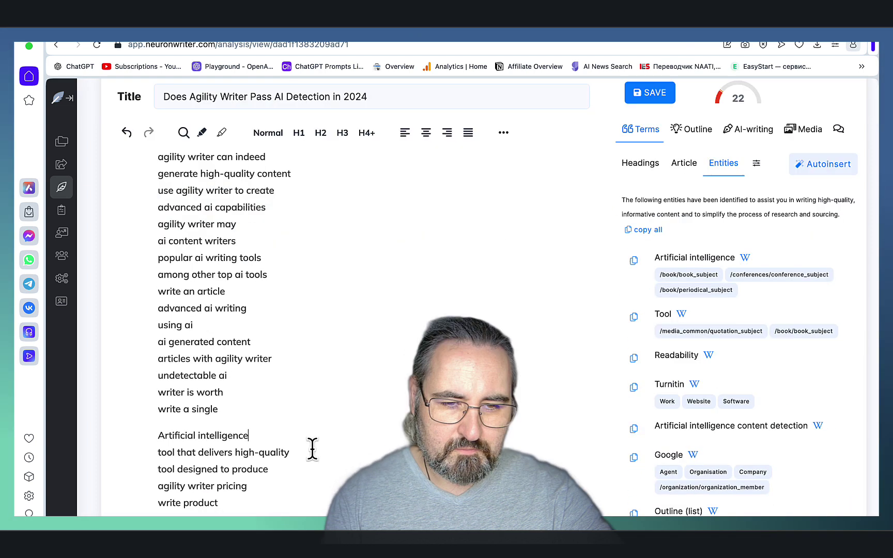
{"action": "key", "text": "super+a"}
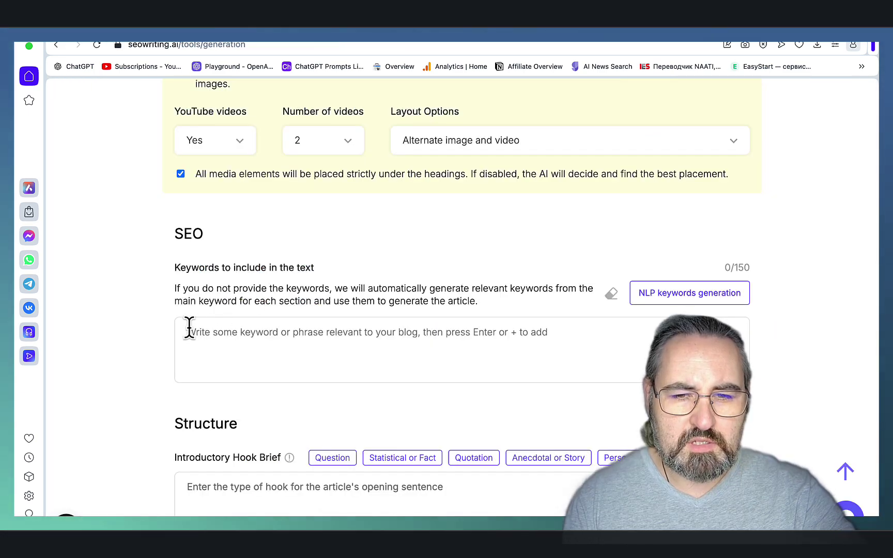
Paste the NeuronWriter terms into Keywords to include, ending with 'write product'.
{"action": "key", "text": "super+v"}
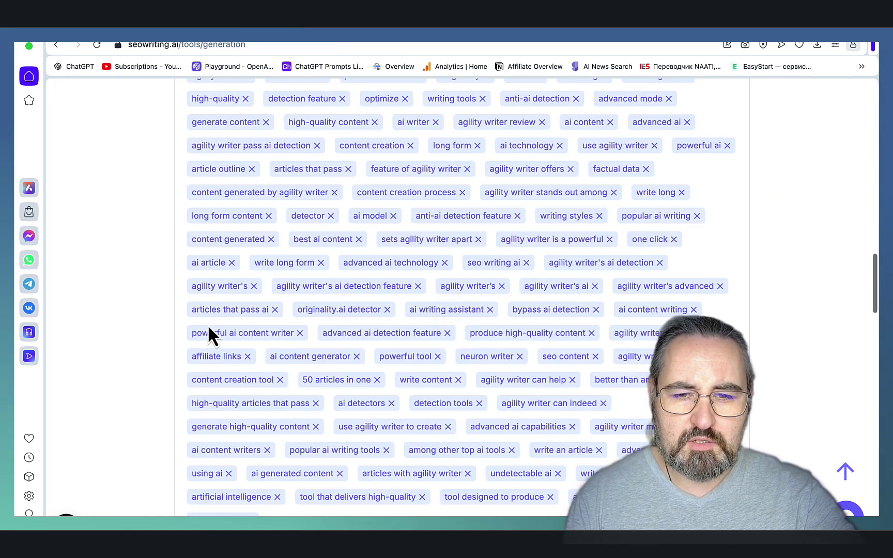
{"action": "scroll", "coordinate": [435, 356], "scroll_direction": "down", "scroll_amount": 5}
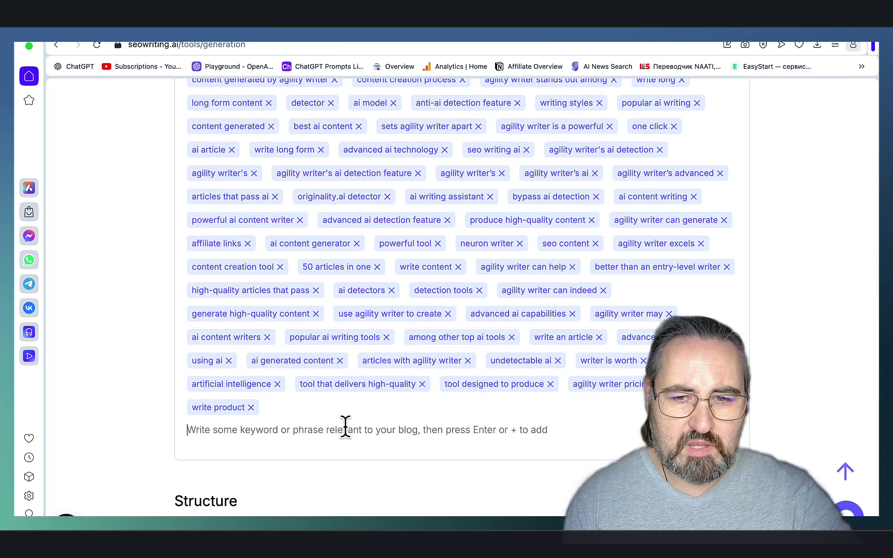
{"action": "scroll", "coordinate": [347, 427], "scroll_direction": "up", "scroll_amount": 8}
{"action": "scroll", "coordinate": [348, 427], "scroll_direction": "up", "scroll_amount": 2}
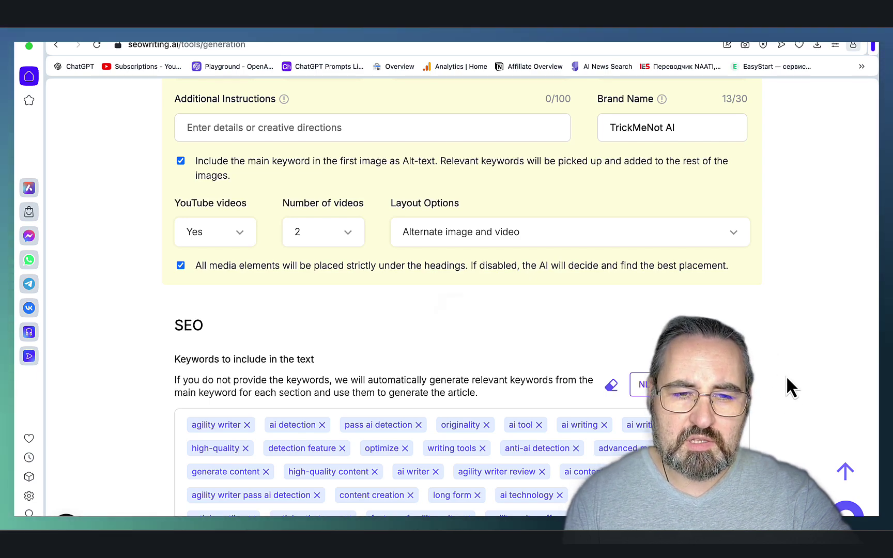
{"action": "scroll", "coordinate": [787, 378], "scroll_direction": "down", "scroll_amount": 1}
{"action": "scroll", "coordinate": [787, 375], "scroll_direction": "down", "scroll_amount": 5}
{"action": "scroll", "coordinate": [786, 375], "scroll_direction": "down", "scroll_amount": 10}
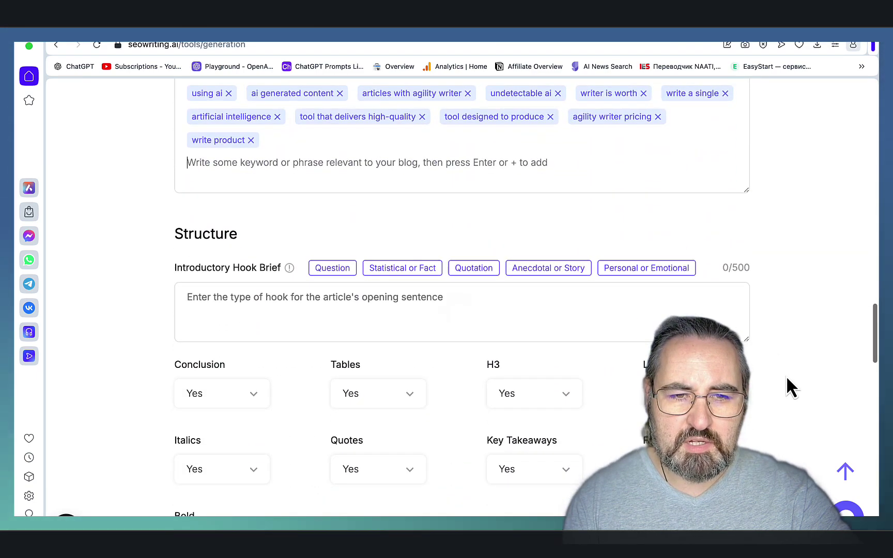
{"action": "scroll", "coordinate": [786, 375], "scroll_direction": "down", "scroll_amount": 2}
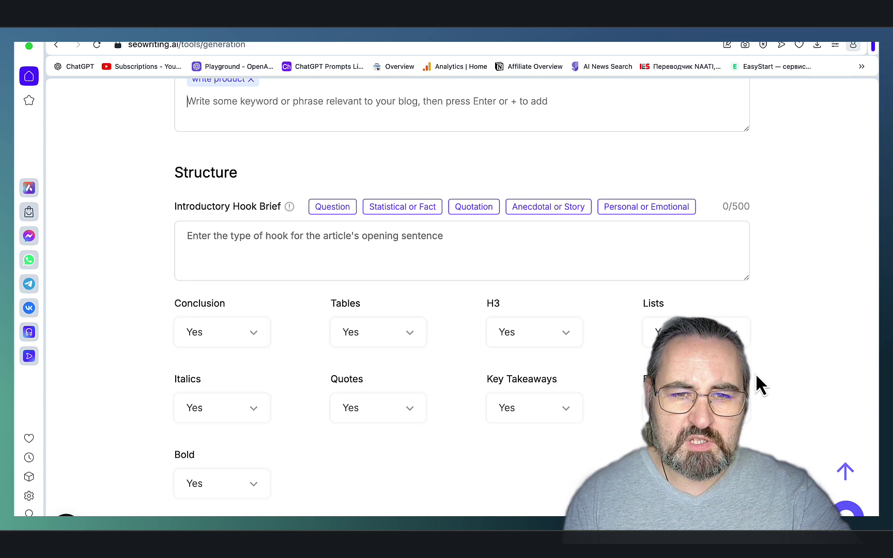
Replace the hook brief with the PAS-formula prompt for 'does Agility Writer pass ai detection'.
{"action": "left_click", "coordinate": [333, 207]}
{"action": "left_click", "coordinate": [391, 215]}
{"action": "triple_click", "coordinate": [305, 249]}
{"action": "key", "text": "BackSpace"}
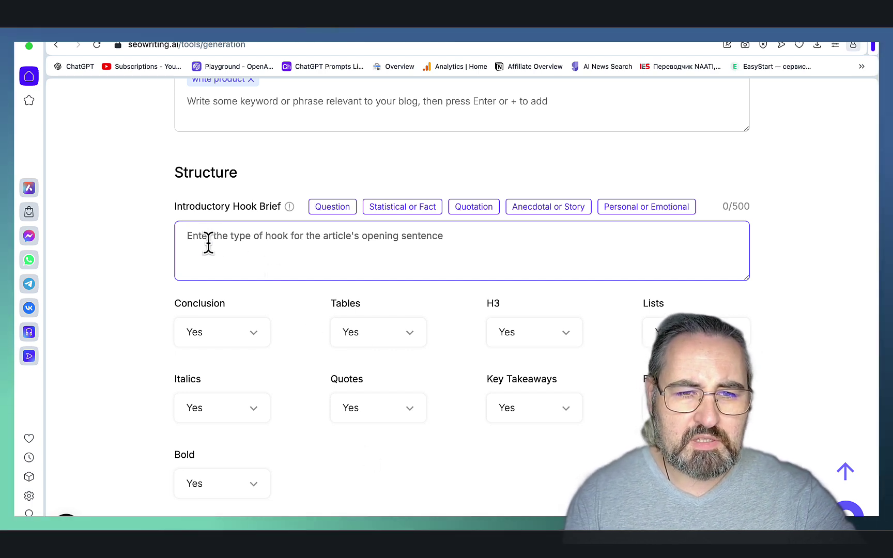
{"action": "key", "text": "super+v"}
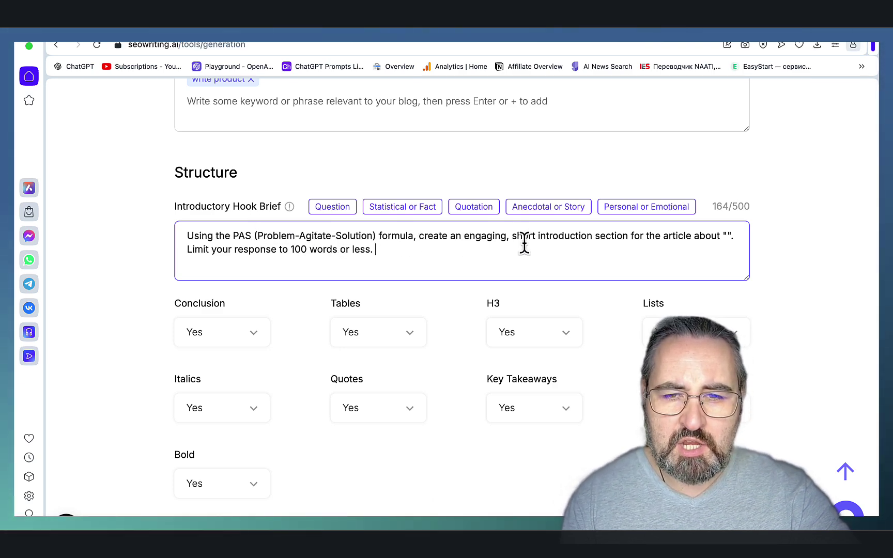
{"action": "left_click", "coordinate": [726, 236]}
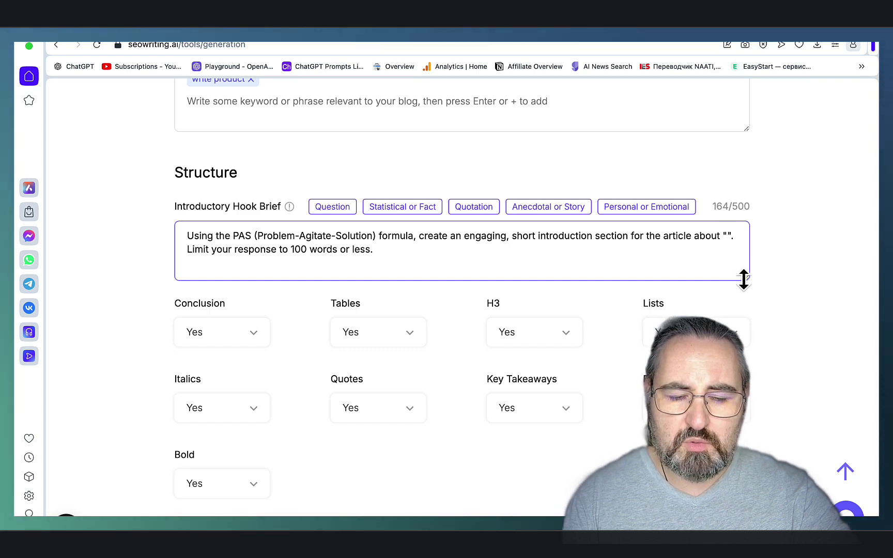
{"action": "type", "text": "does Agili"}
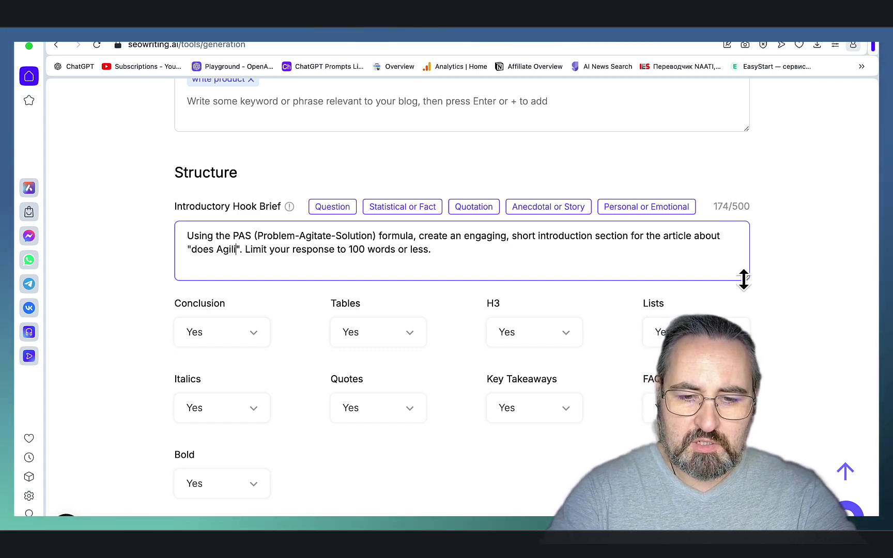
{"action": "type", "text": "ty Writer pass ai "}
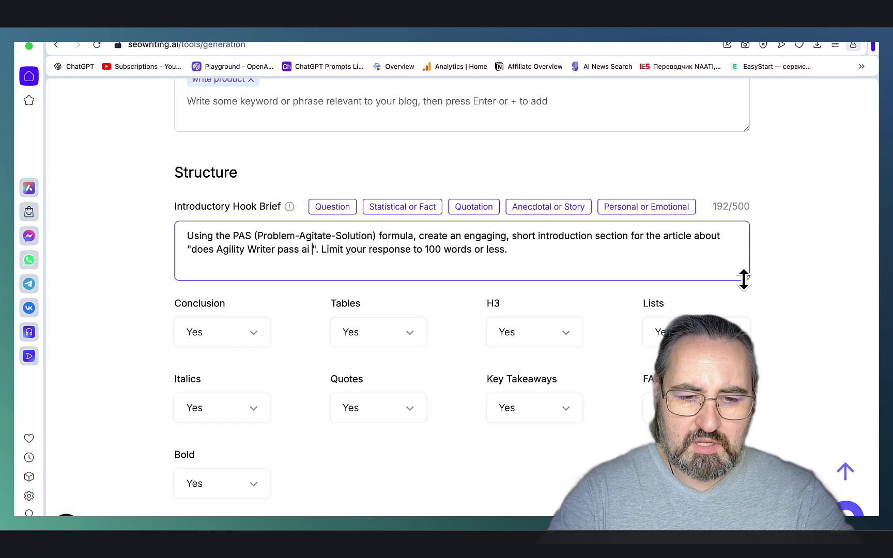
{"action": "type", "text": "detection"}
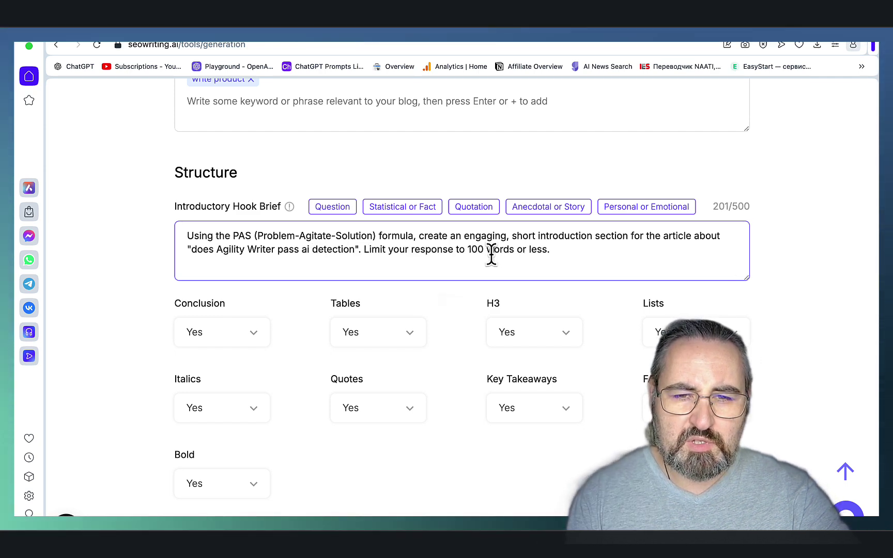
{"action": "scroll", "coordinate": [446, 251], "scroll_direction": "down", "scroll_amount": 3}
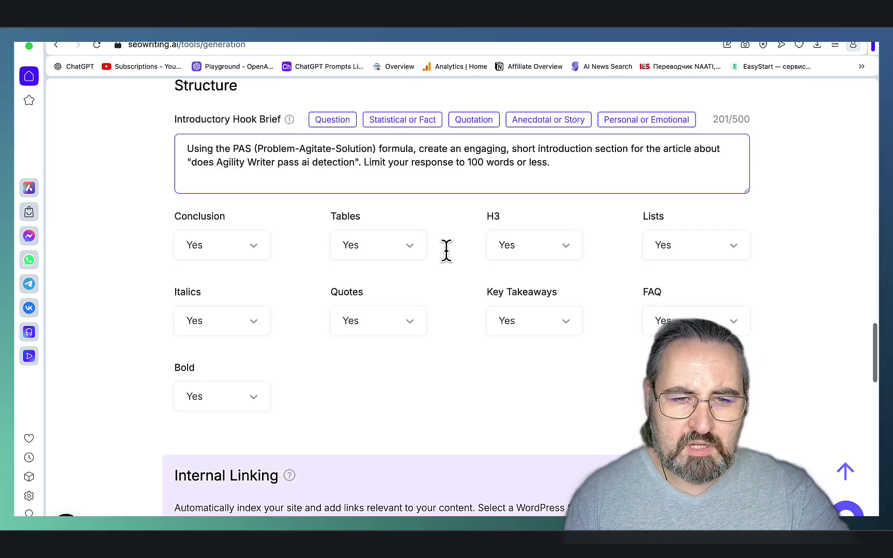
Turn off the FAQ section and quotes, setting both to No.
{"action": "left_click", "coordinate": [475, 260]}
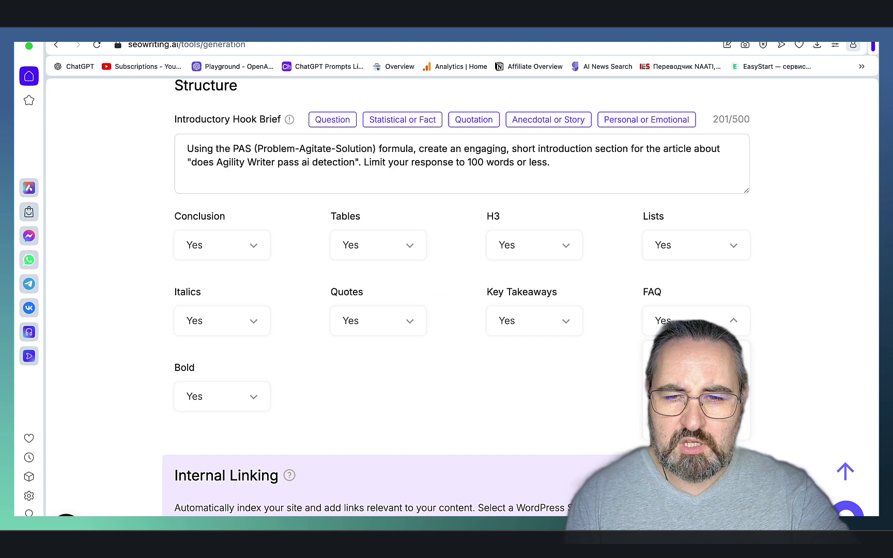
{"action": "left_click", "coordinate": [672, 383]}
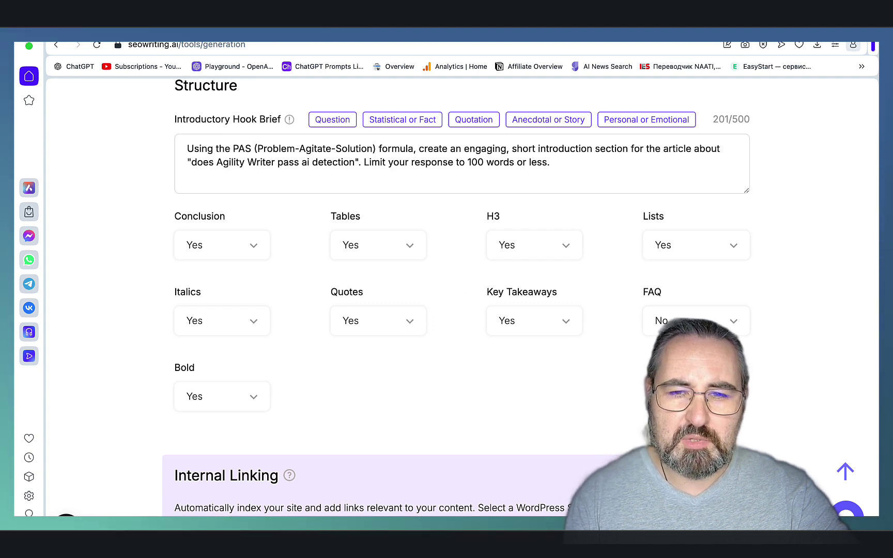
{"action": "left_click", "coordinate": [410, 322]}
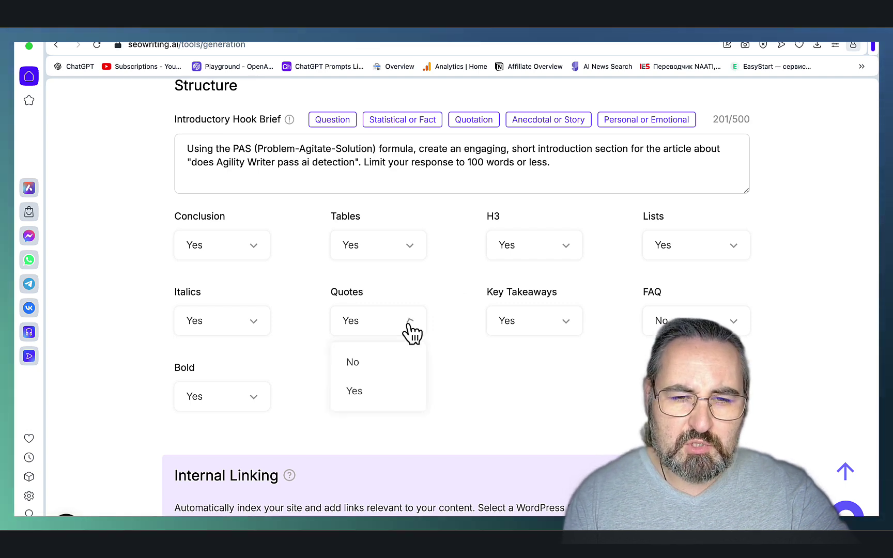
{"action": "left_click", "coordinate": [361, 369]}
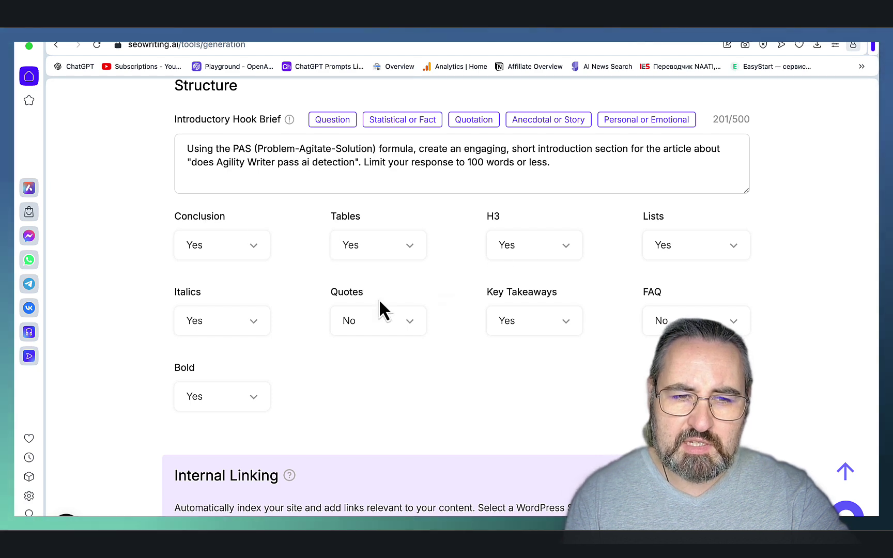
Link internally to the trickmenot.ai site with 3-4 links.
{"action": "scroll", "coordinate": [361, 384], "scroll_direction": "down", "scroll_amount": 2}
{"action": "scroll", "coordinate": [360, 383], "scroll_direction": "down", "scroll_amount": 3}
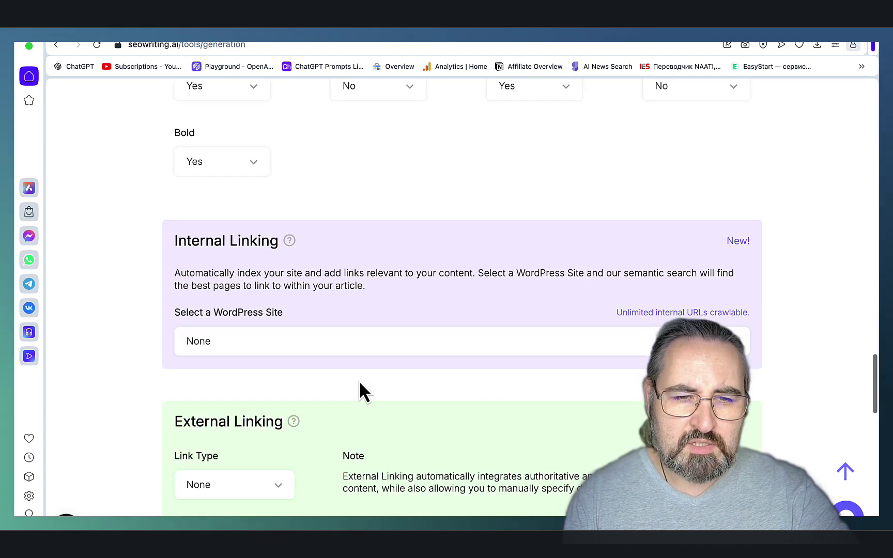
{"action": "left_click", "coordinate": [337, 354]}
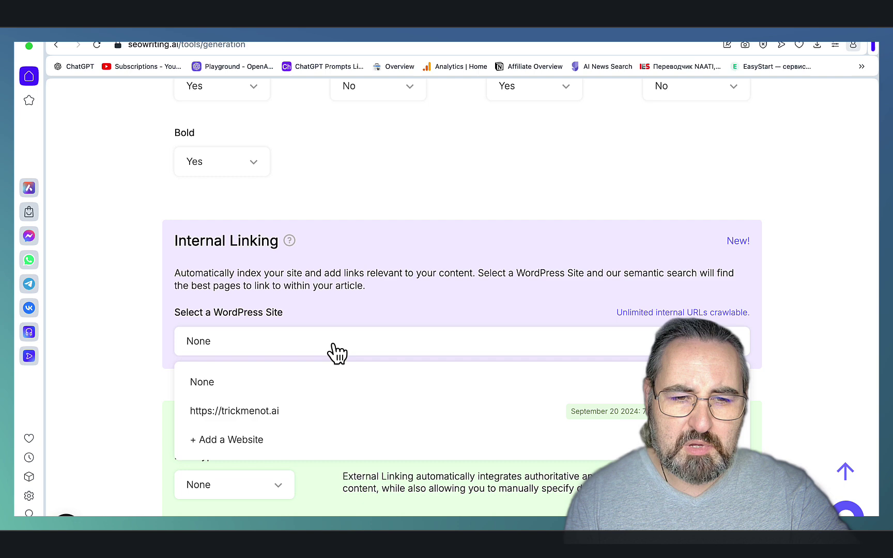
{"action": "left_click", "coordinate": [316, 419]}
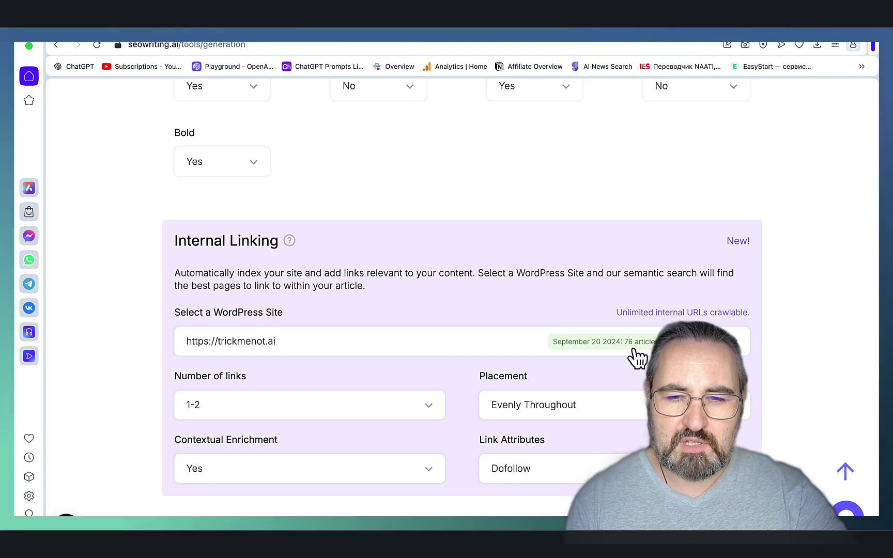
{"action": "scroll", "coordinate": [624, 353], "scroll_direction": "down", "scroll_amount": 2}
{"action": "left_click", "coordinate": [391, 317]}
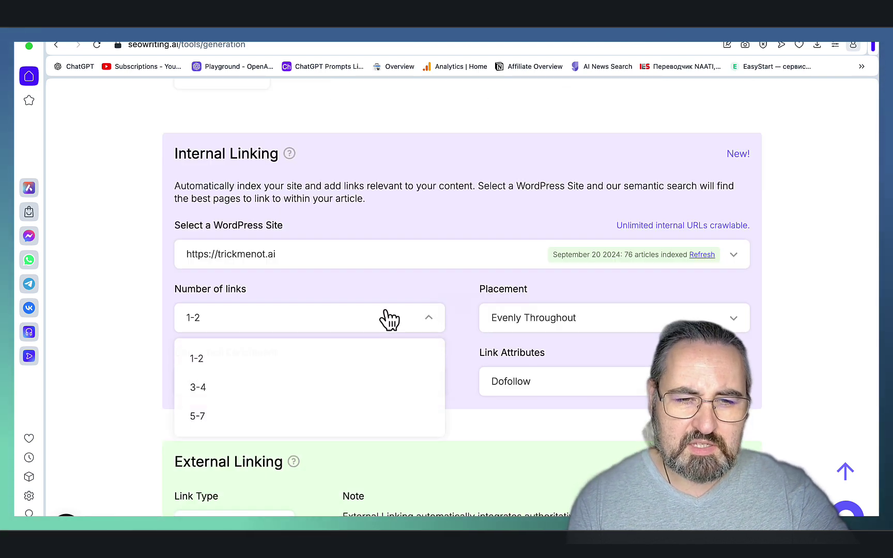
{"action": "left_click", "coordinate": [225, 391]}
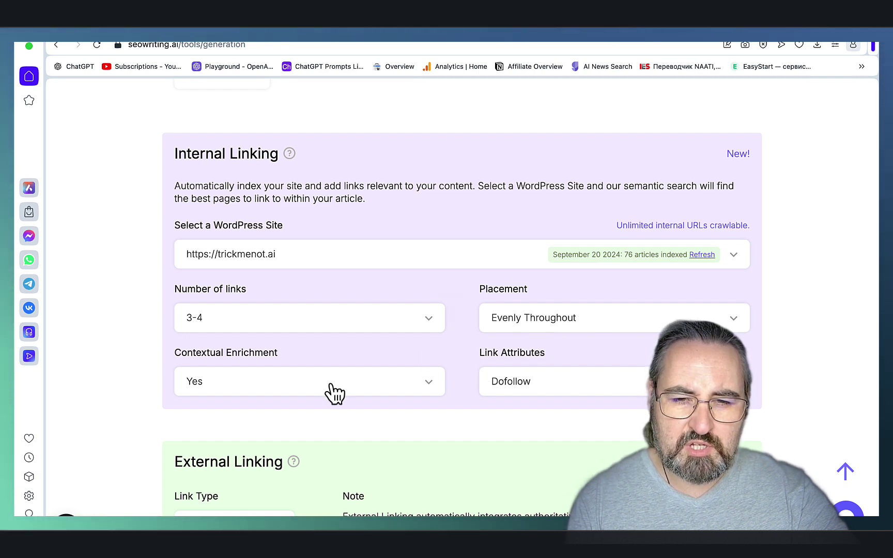
Switch the external link type to Automatic.
{"action": "scroll", "coordinate": [529, 397], "scroll_direction": "down", "scroll_amount": 2}
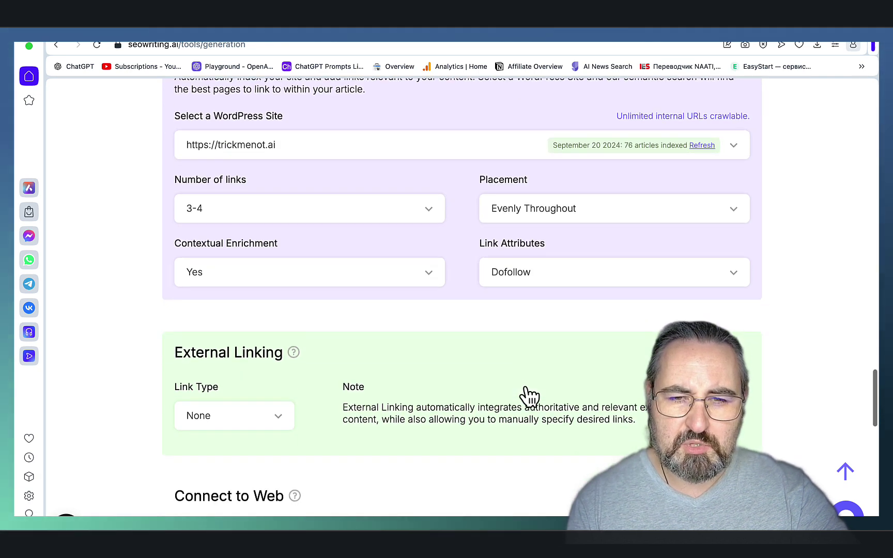
{"action": "left_click", "coordinate": [280, 420]}
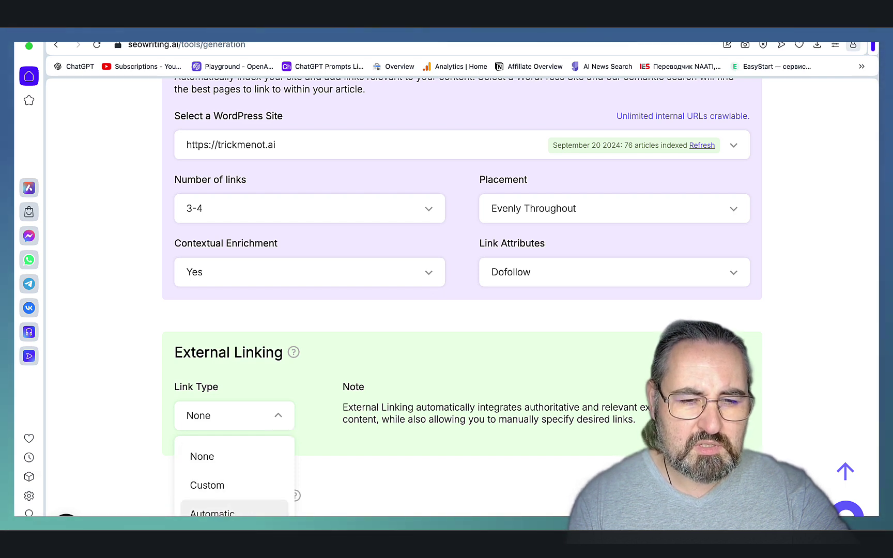
{"action": "left_click", "coordinate": [218, 514]}
Set web access to Deep Web with Real-Time Search as the source.
{"action": "scroll", "coordinate": [271, 490], "scroll_direction": "down", "scroll_amount": 3}
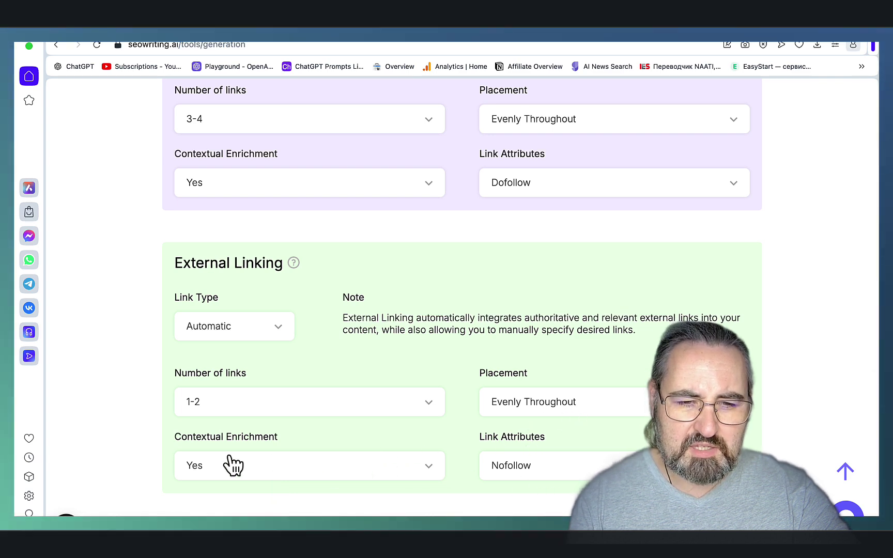
{"action": "scroll", "coordinate": [475, 330], "scroll_direction": "down", "scroll_amount": 9}
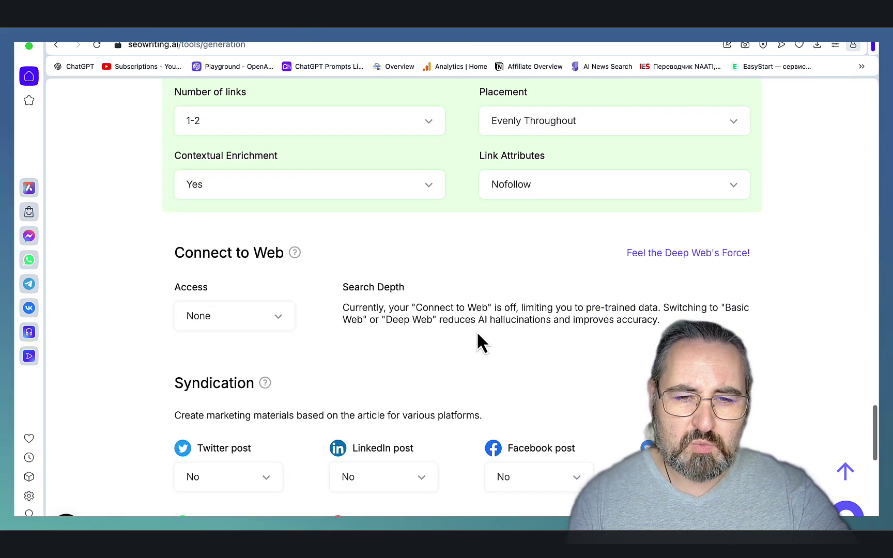
{"action": "left_click", "coordinate": [269, 316]}
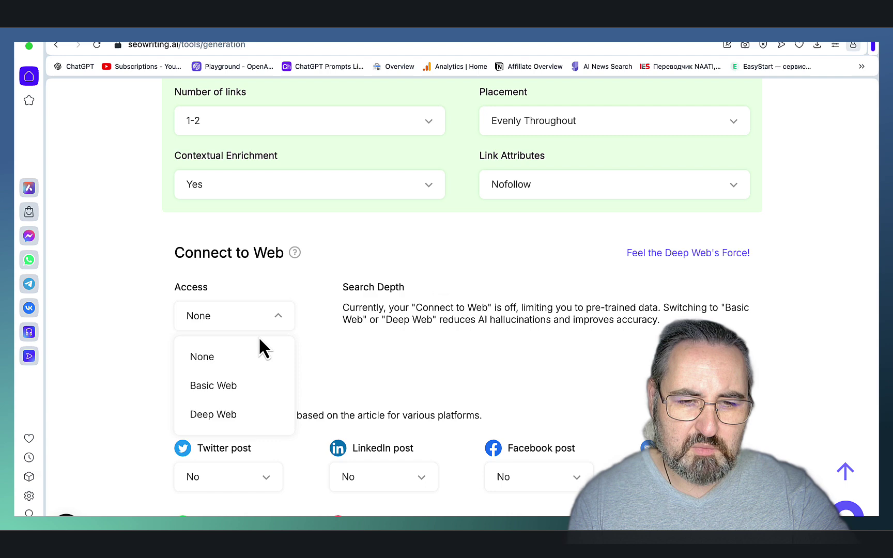
{"action": "left_click", "coordinate": [229, 417]}
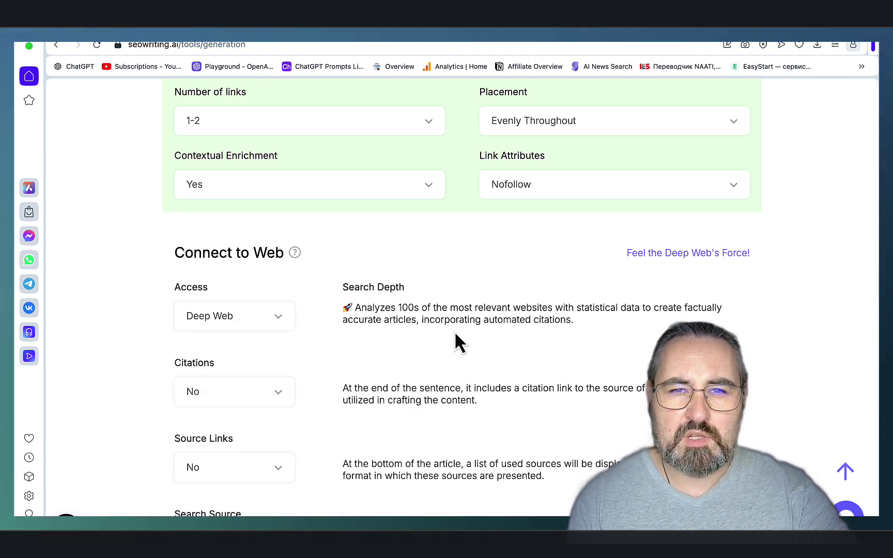
{"action": "scroll", "coordinate": [454, 330], "scroll_direction": "down", "scroll_amount": 3}
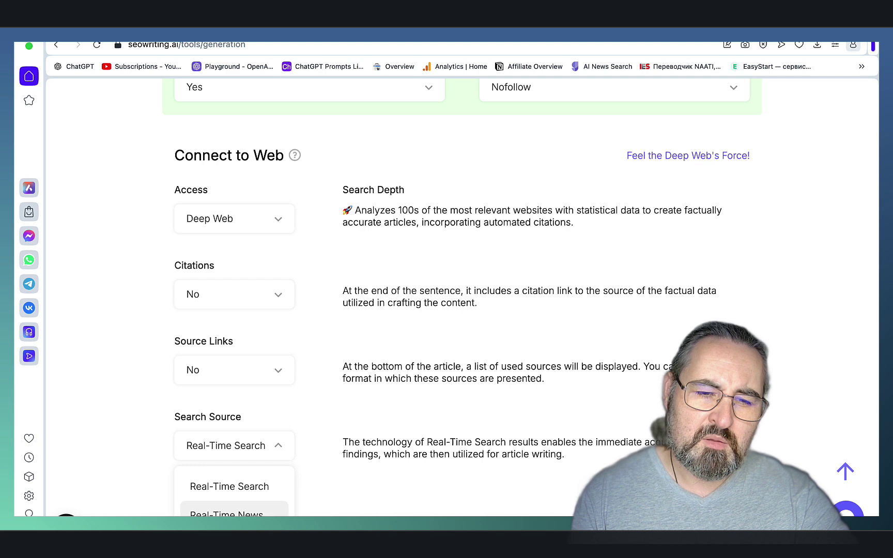
{"action": "left_click", "coordinate": [396, 483]}
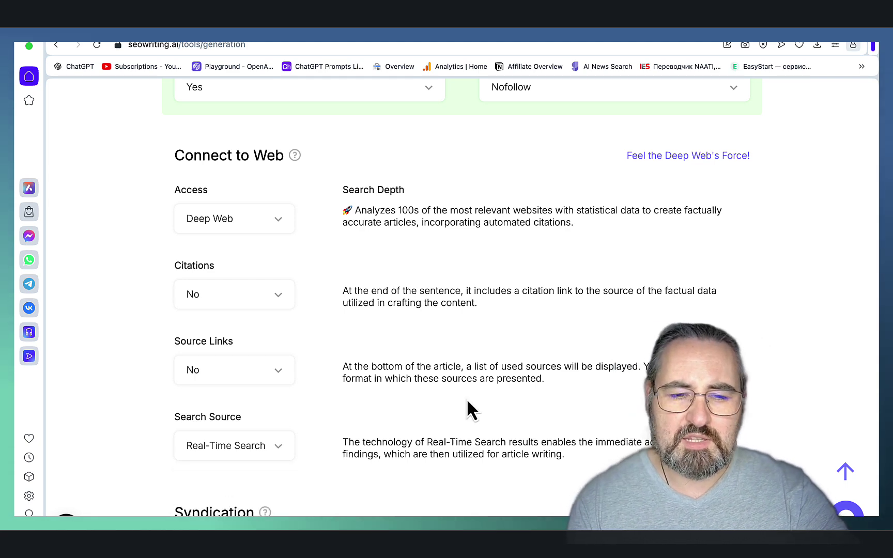
Set syndication to a single Twitter post and Yes for LinkedIn, Facebook and email newsletter.
{"action": "scroll", "coordinate": [467, 402], "scroll_direction": "down", "scroll_amount": 3}
{"action": "scroll", "coordinate": [468, 402], "scroll_direction": "down", "scroll_amount": 3}
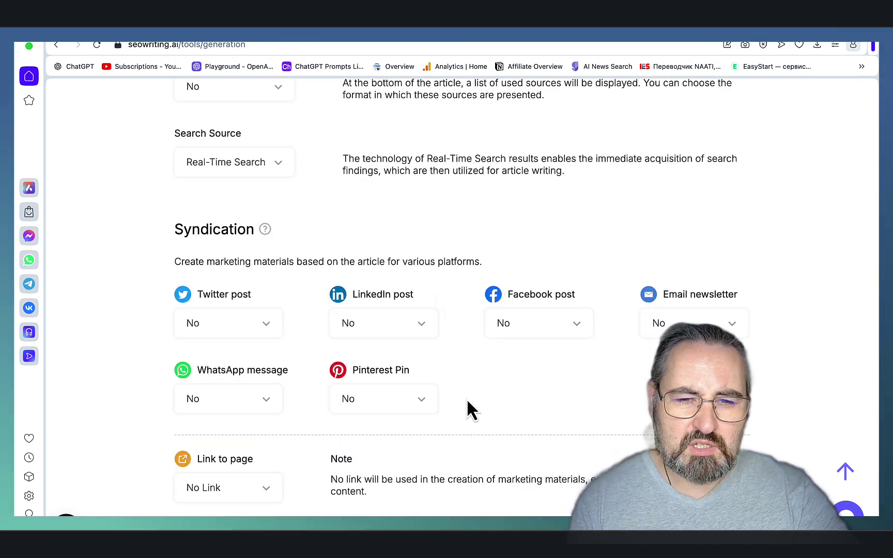
{"action": "left_click", "coordinate": [270, 330]}
{"action": "left_click", "coordinate": [222, 392]}
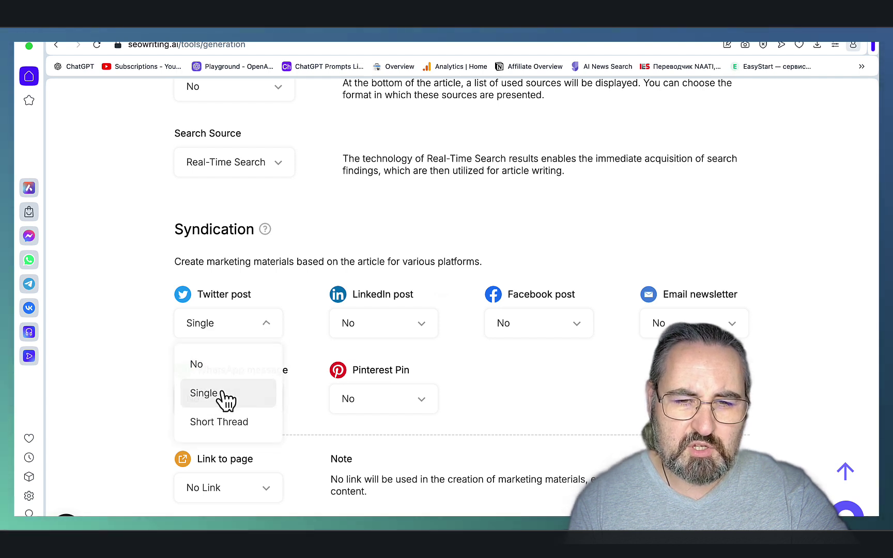
{"action": "left_click", "coordinate": [435, 330]}
{"action": "left_click", "coordinate": [384, 397]}
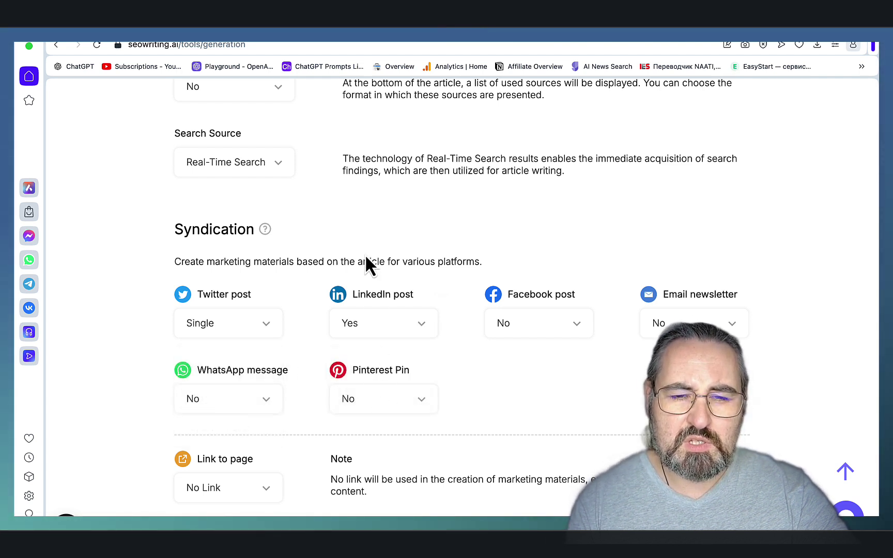
{"action": "left_click", "coordinate": [548, 331]}
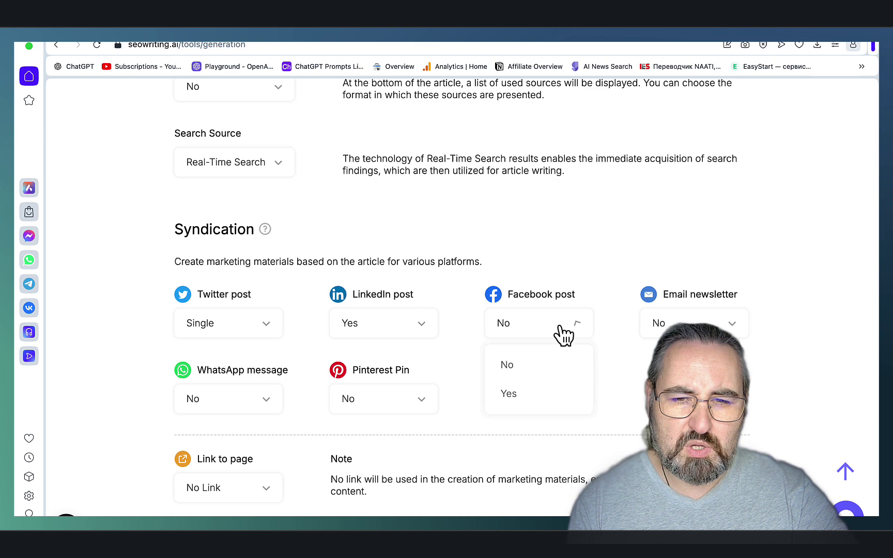
{"action": "left_click", "coordinate": [536, 394]}
{"action": "left_click", "coordinate": [695, 323]}
{"action": "left_click", "coordinate": [667, 394]}
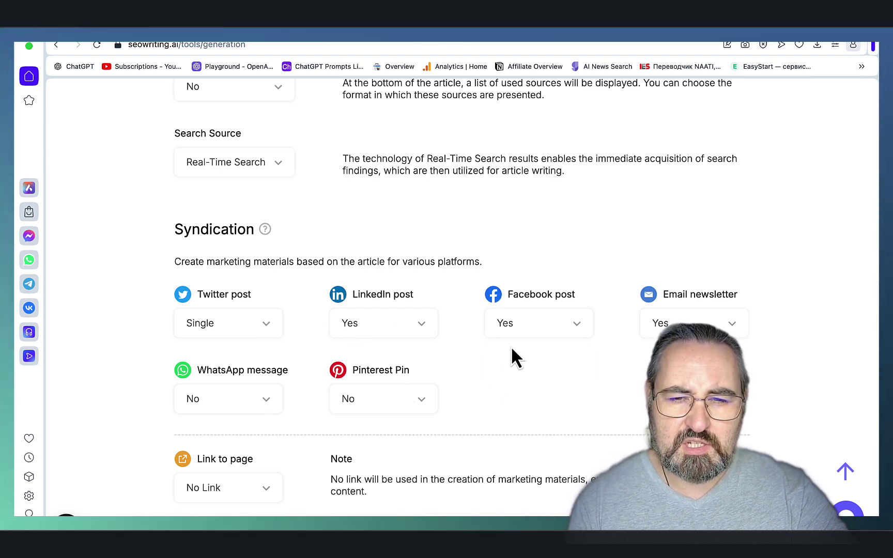
Set Link to page to Placeholder for the syndicated content.
{"action": "scroll", "coordinate": [657, 330], "scroll_direction": "down", "scroll_amount": 3}
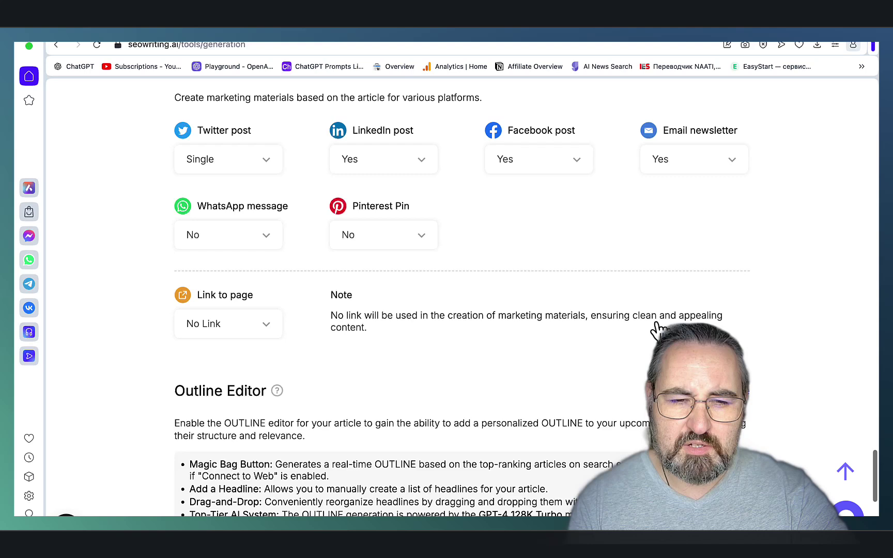
{"action": "left_click", "coordinate": [261, 333]}
{"action": "left_click", "coordinate": [235, 399]}
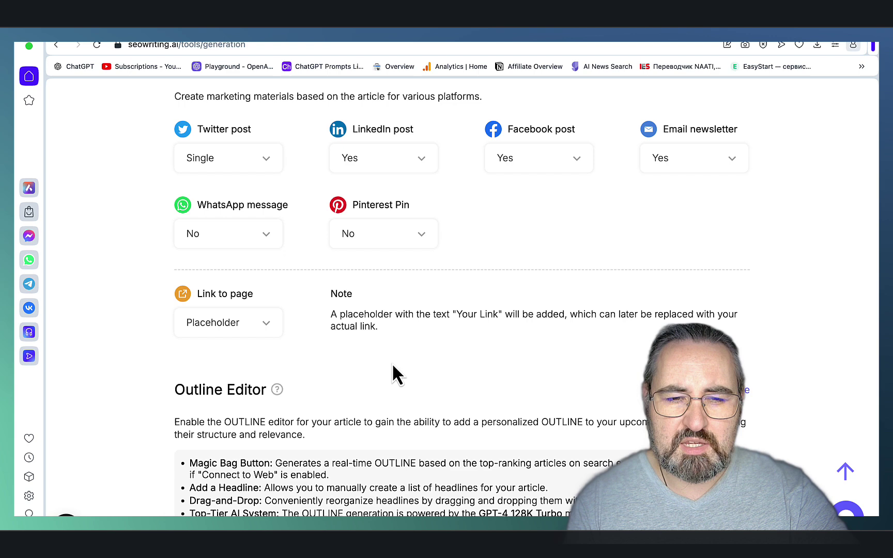
Enable the outline editor, auto-generate a 25-heading Agility Writer outline, and select the headings.
{"action": "scroll", "coordinate": [393, 371], "scroll_direction": "down", "scroll_amount": 2}
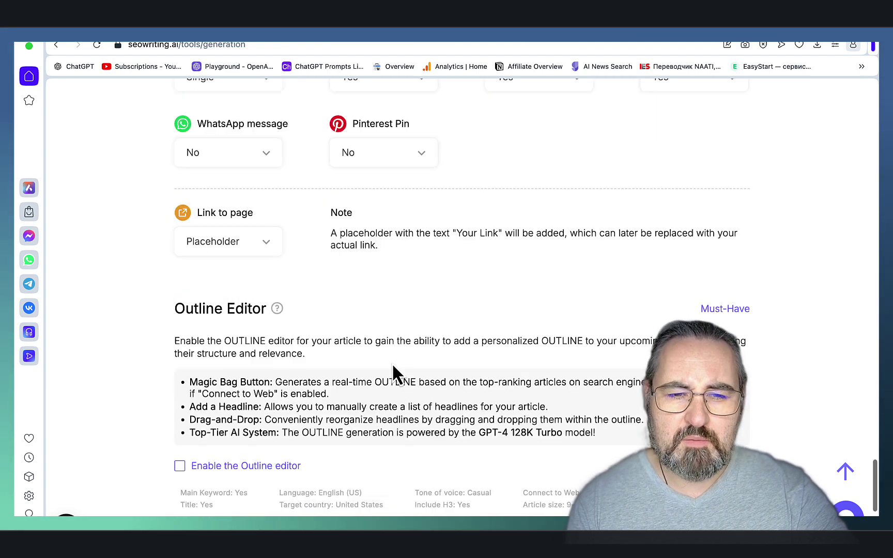
{"action": "scroll", "coordinate": [392, 371], "scroll_direction": "down", "scroll_amount": 3}
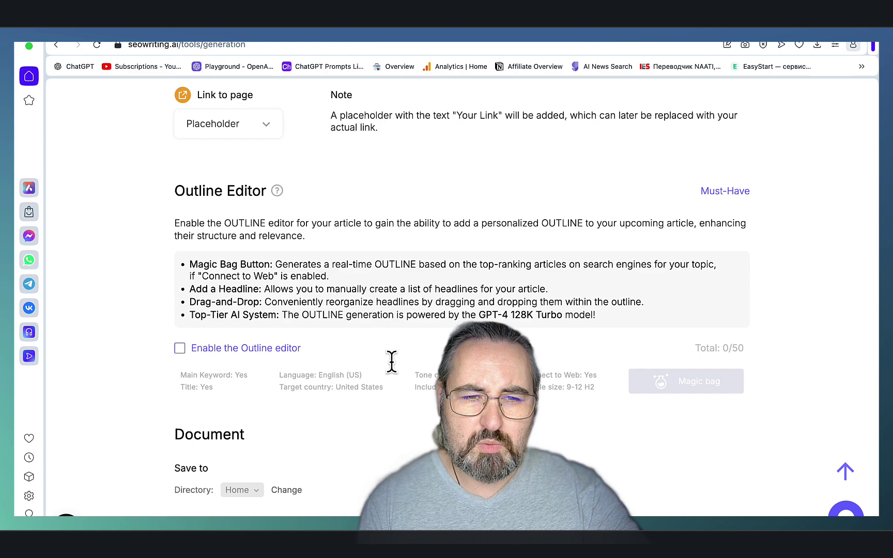
{"action": "left_click", "coordinate": [180, 349]}
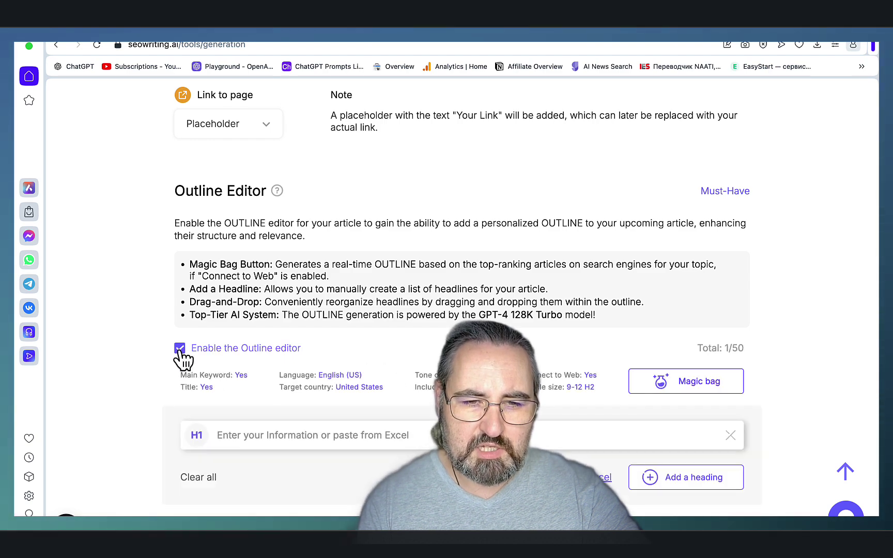
{"action": "left_click", "coordinate": [698, 388]}
{"action": "scroll", "coordinate": [602, 314], "scroll_direction": "down", "scroll_amount": 5}
{"action": "scroll", "coordinate": [602, 314], "scroll_direction": "down", "scroll_amount": 8}
{"action": "scroll", "coordinate": [603, 314], "scroll_direction": "down", "scroll_amount": 6}
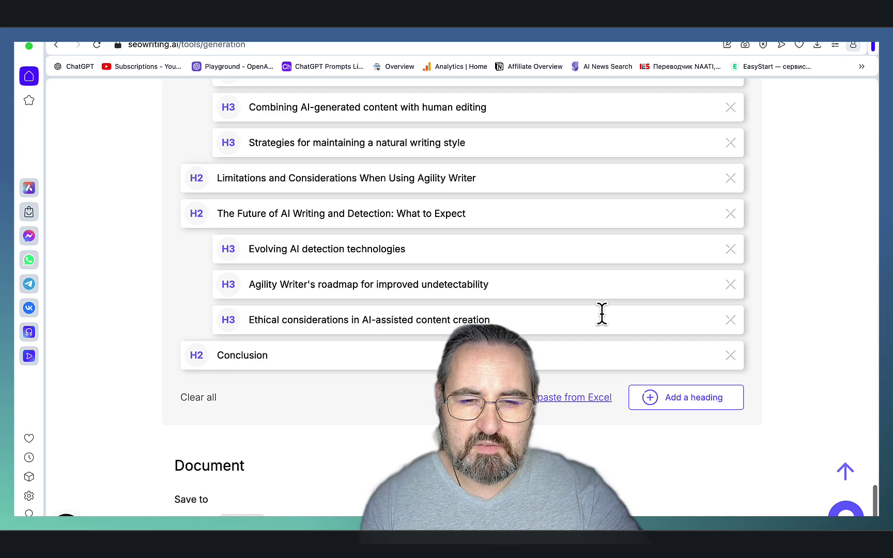
{"action": "left_click_drag", "start_coordinate": [602, 314], "coordinate": [302, 245]}
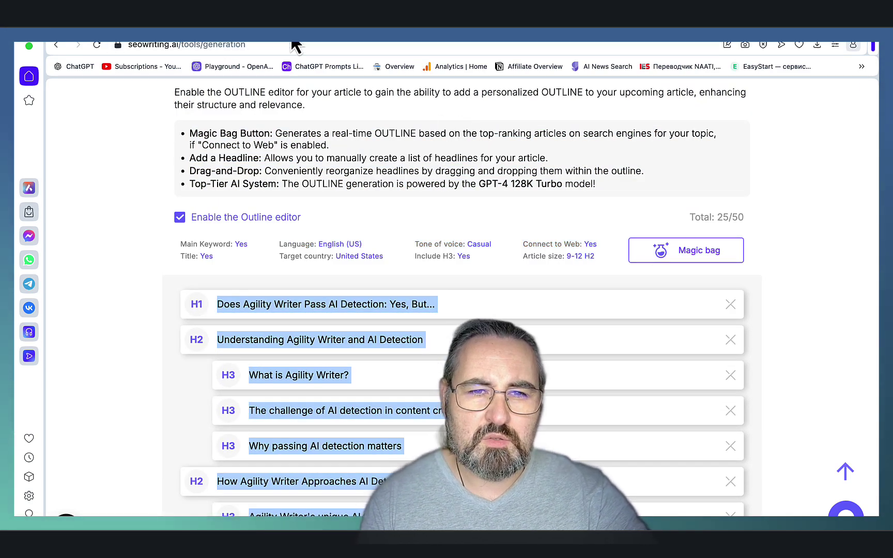
{"action": "left_click", "coordinate": [497, 43]}
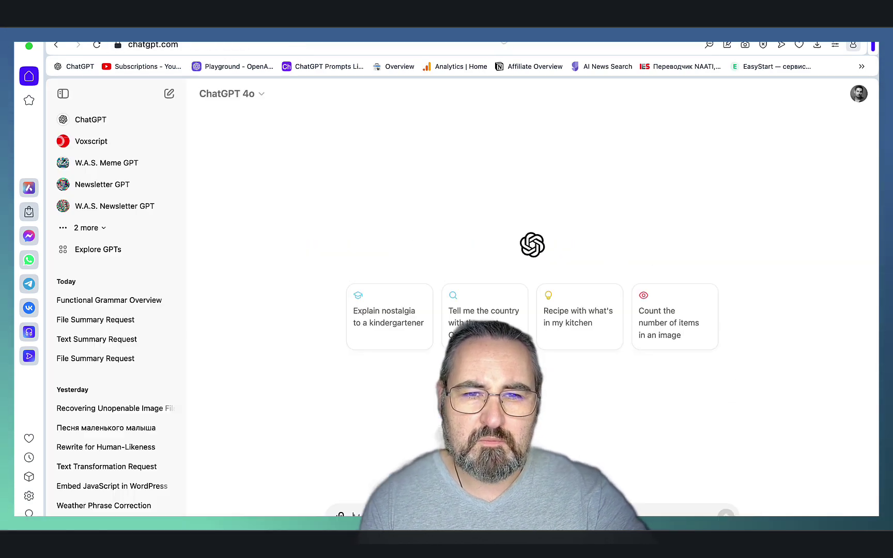
Switch ChatGPT to o1-preview and begin an outline-audit prompt with a challenge instruction.
{"action": "left_click", "coordinate": [274, 108]}
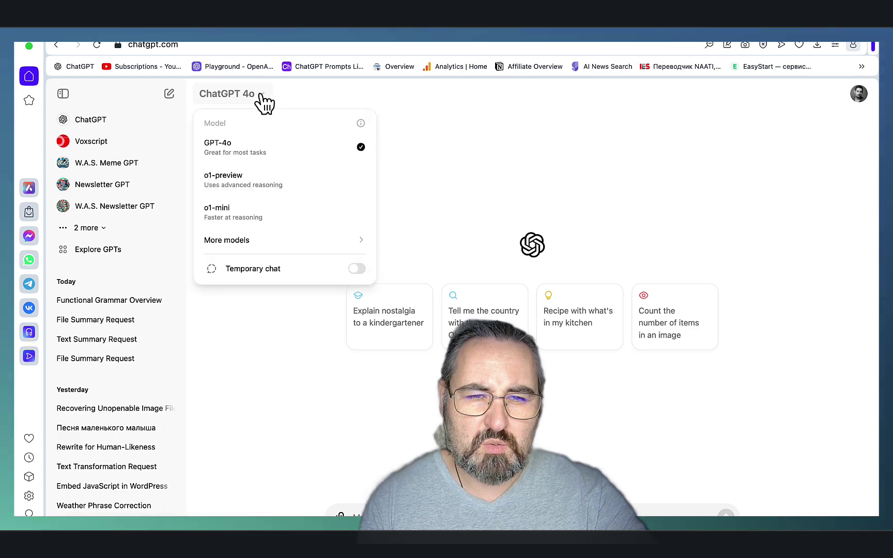
{"action": "left_click", "coordinate": [227, 180]}
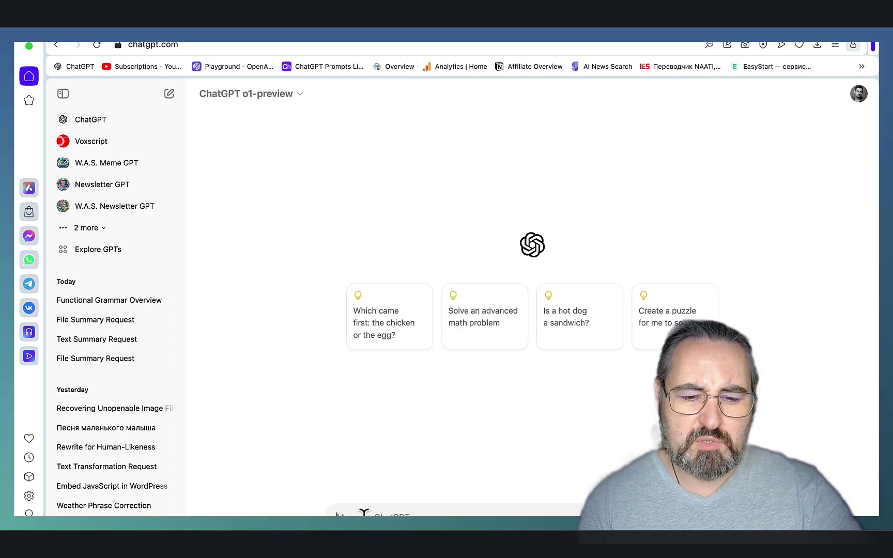
{"action": "type", "text": "below"}
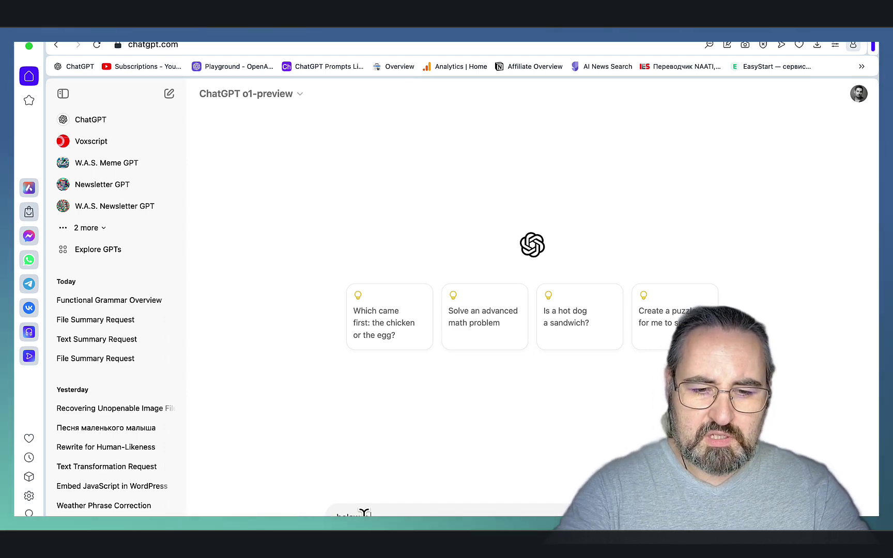
{"action": "type", "text": " is the article a"}
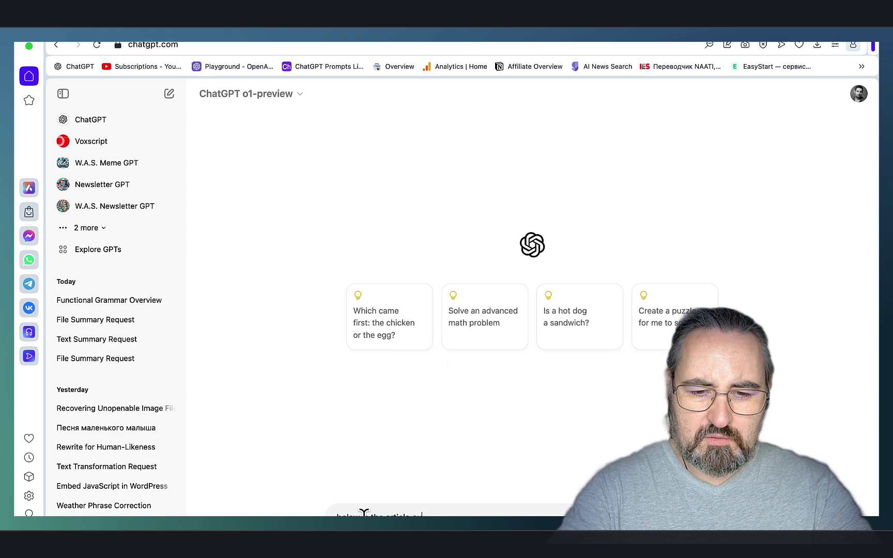
{"action": "type", "text": " Ideas agility"}
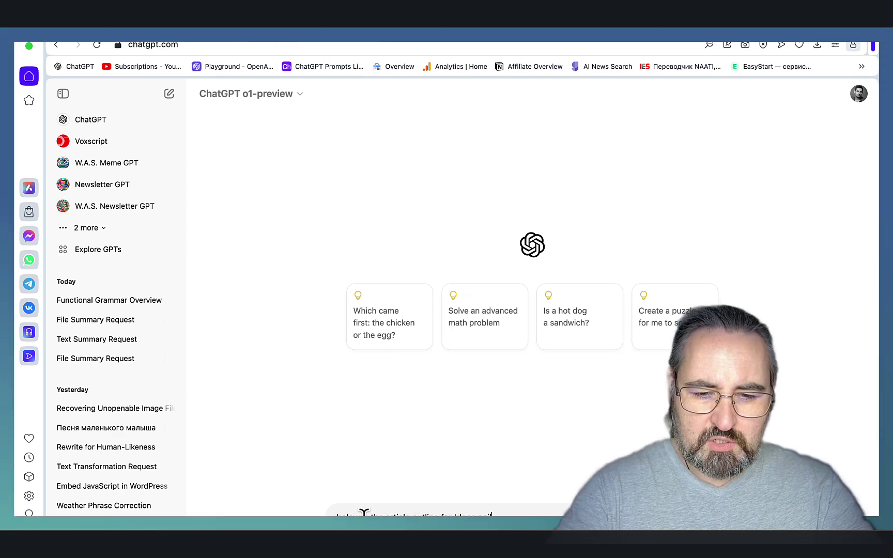
{"action": "type", "text": "iter pass ai detection"}
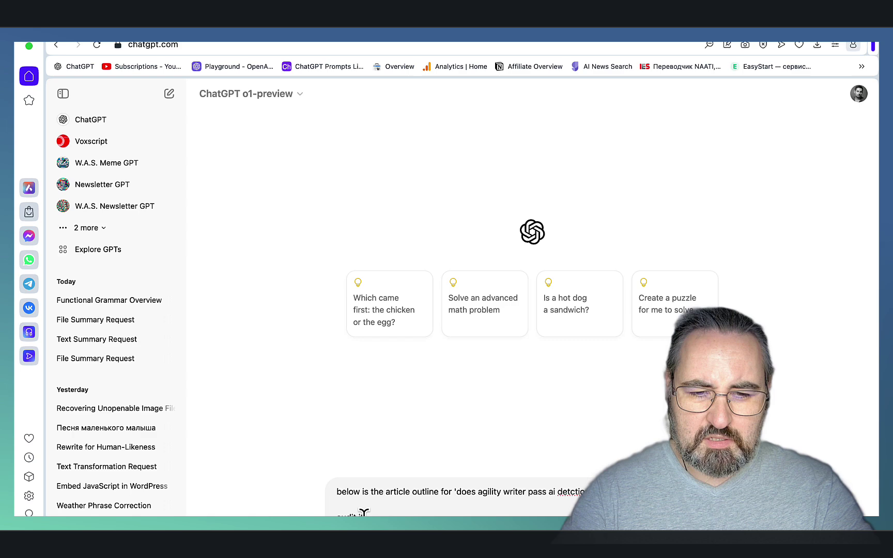
{"action": "type", "text": " it"}
{"action": "key", "text": "shift+Return"}
{"action": "key", "text": "shift+Return"}
{"action": "type", "text": "challenge"}
{"action": "key", "text": "shift+Return"}
{"action": "key", "text": "shift+Return"}
Add search-intent, information-gain and use-data instructions, paste the outline, and send the prompt.
{"action": "type", "text": "make"}
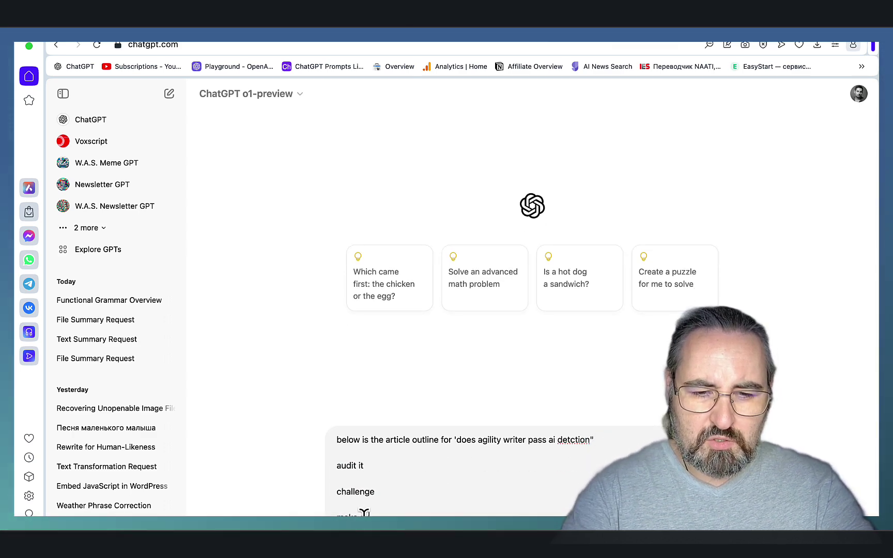
{"action": "type", "text": " sure it addresses search i"}
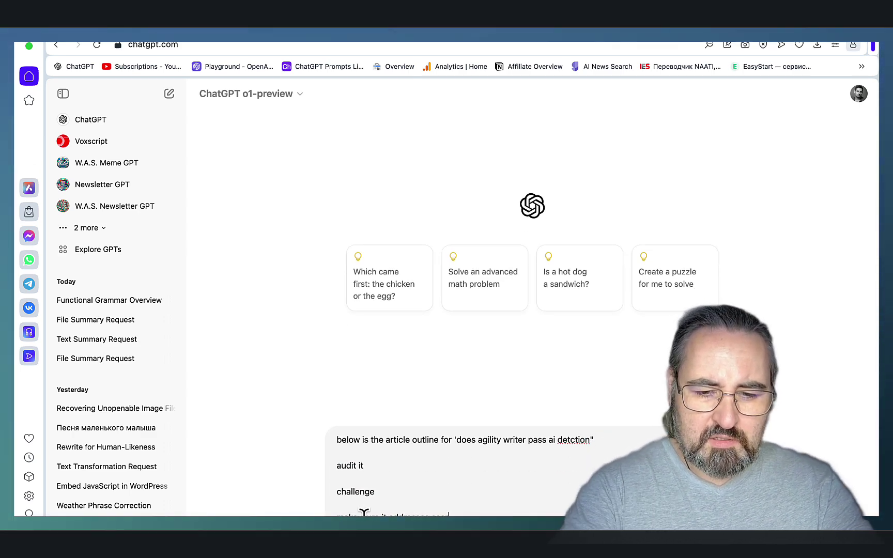
{"action": "type", "text": "ntent"}
{"action": "key", "text": "shift+Return"}
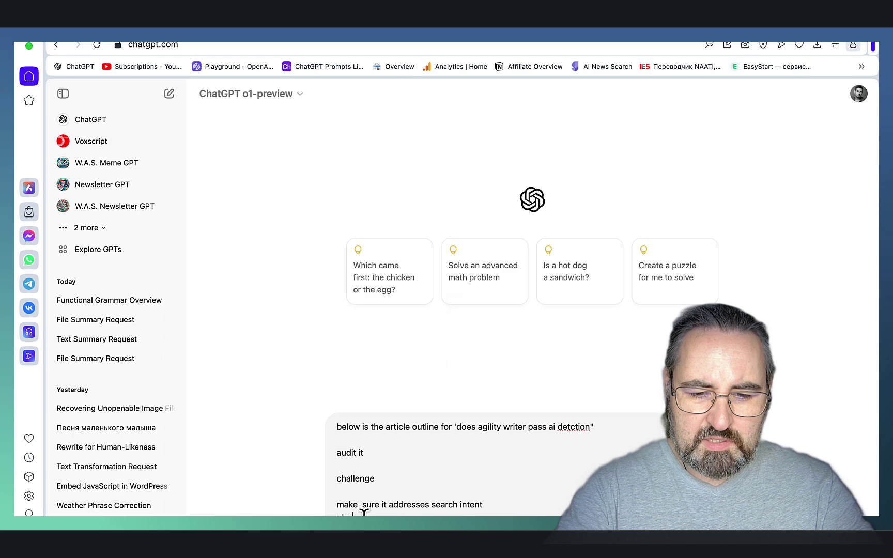
{"action": "type", "text": "pleas its"}
{"action": "type", "text": " informatio"}
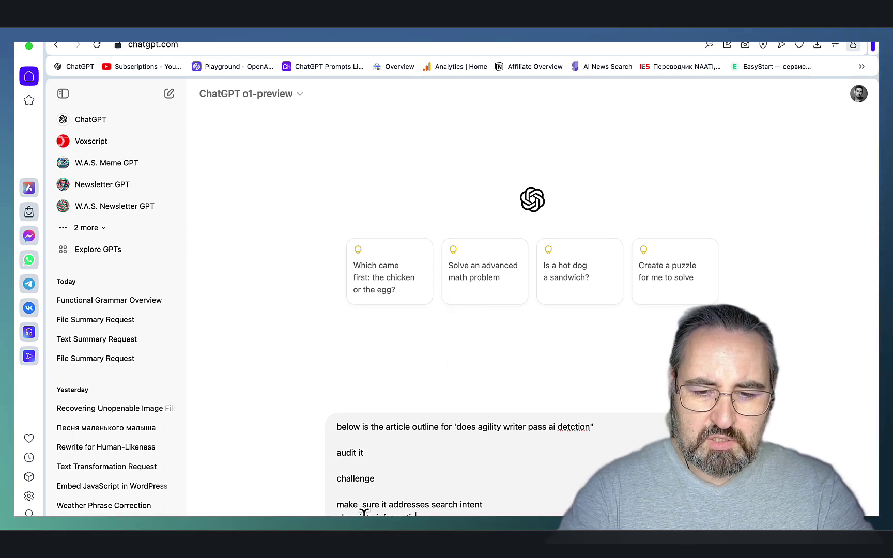
{"action": "type", "text": "ncept"}
{"action": "key", "text": "shift+Return"}
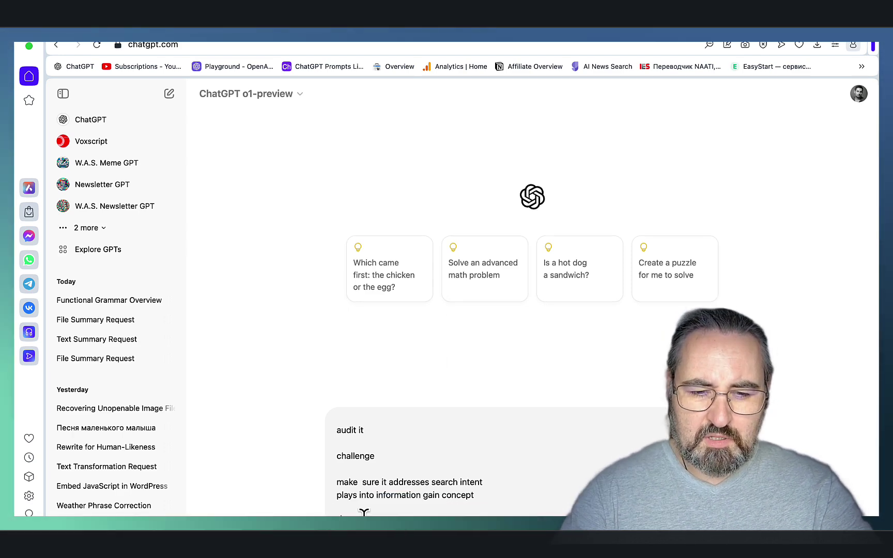
{"action": "type", "text": "use data"}
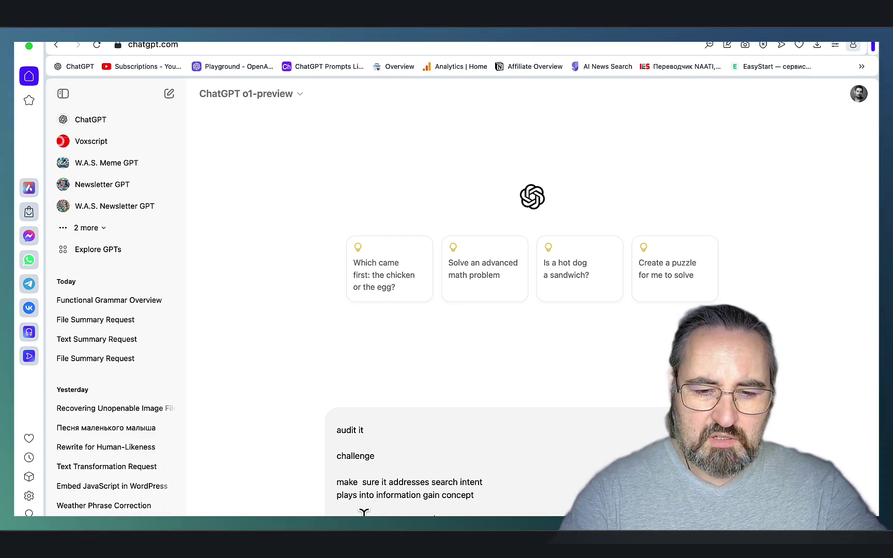
{"action": "key", "text": "shift+Return"}
{"action": "key", "text": "ctrl+v"}
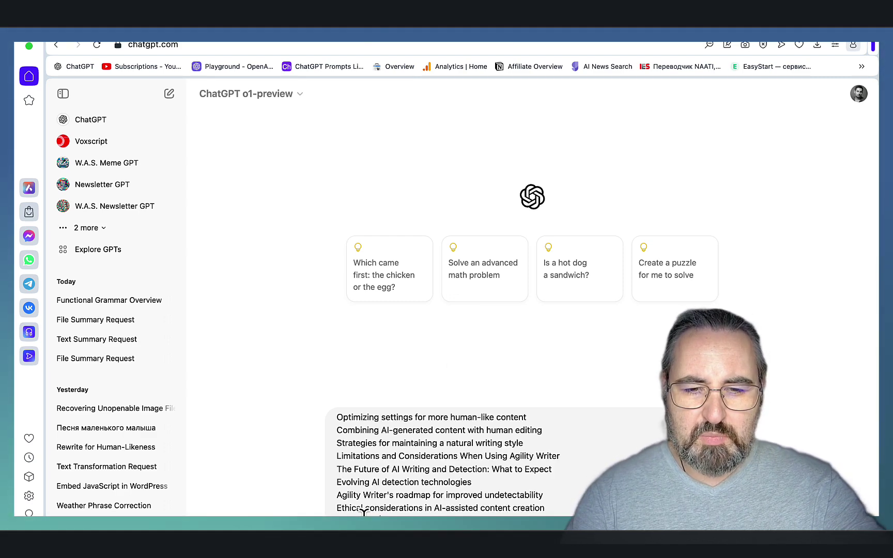
{"action": "key", "text": "Return"}
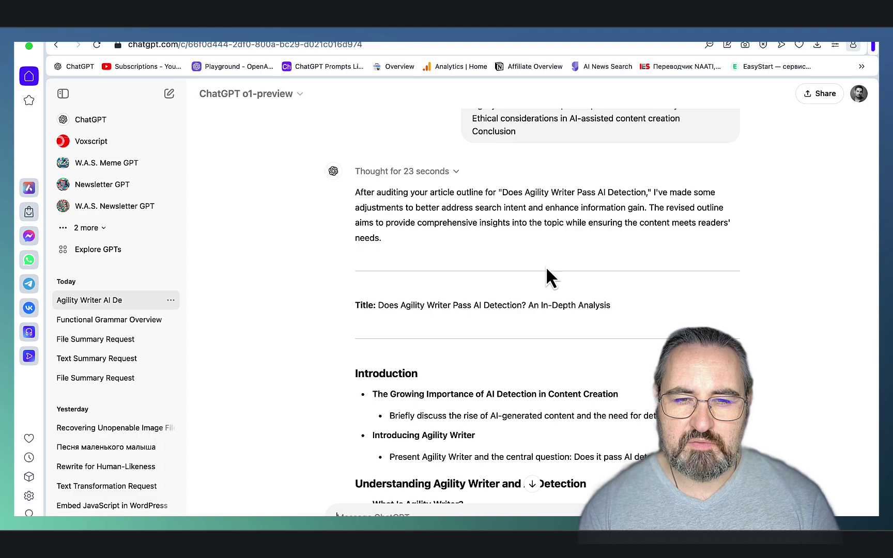
Review the revised 'Does Agility Writer Pass AI Detection? An In-Depth Analysis' outline and justifications.
{"action": "scroll", "coordinate": [546, 266], "scroll_direction": "down", "scroll_amount": 5}
{"action": "scroll", "coordinate": [546, 265], "scroll_direction": "down", "scroll_amount": 3}
{"action": "scroll", "coordinate": [595, 248], "scroll_direction": "up", "scroll_amount": 1}
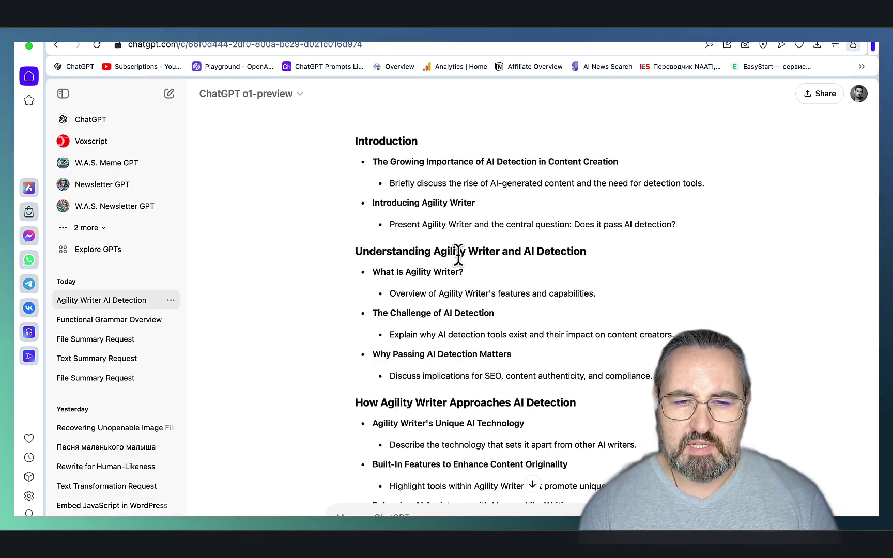
{"action": "scroll", "coordinate": [459, 255], "scroll_direction": "down", "scroll_amount": 15}
{"action": "scroll", "coordinate": [460, 261], "scroll_direction": "down", "scroll_amount": 4}
{"action": "scroll", "coordinate": [460, 261], "scroll_direction": "down", "scroll_amount": 4}
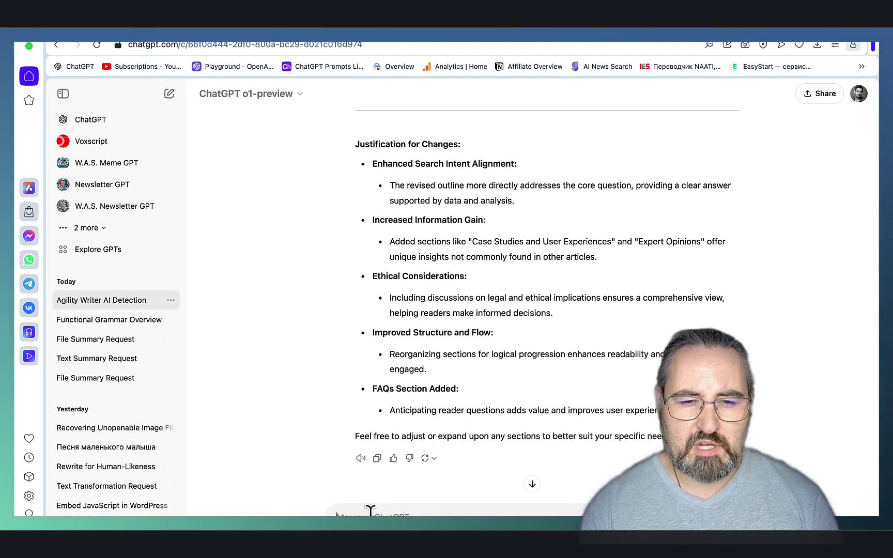
Ask ChatGPT to double-check itself and confirm the outline meets every requirement.
{"action": "type", "text": "don'tdouble check your"}
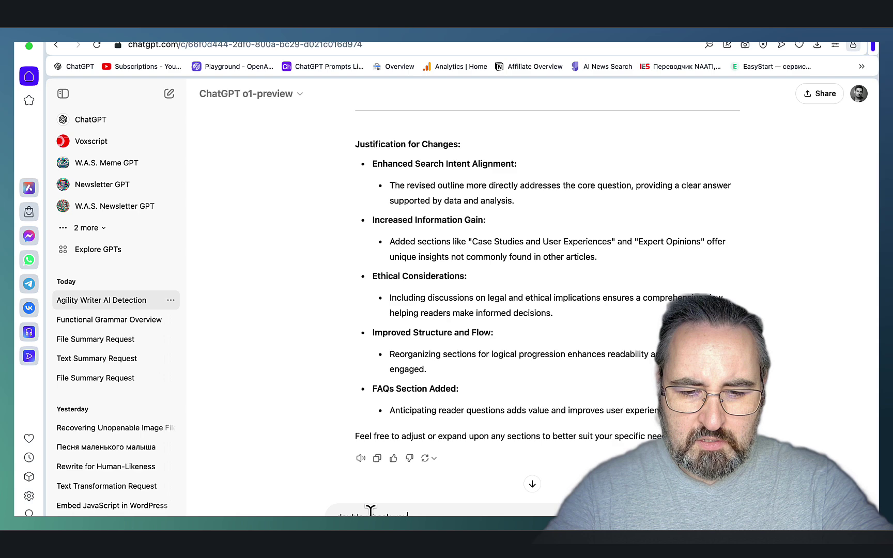
{"action": "type", "text": "self and conf"}
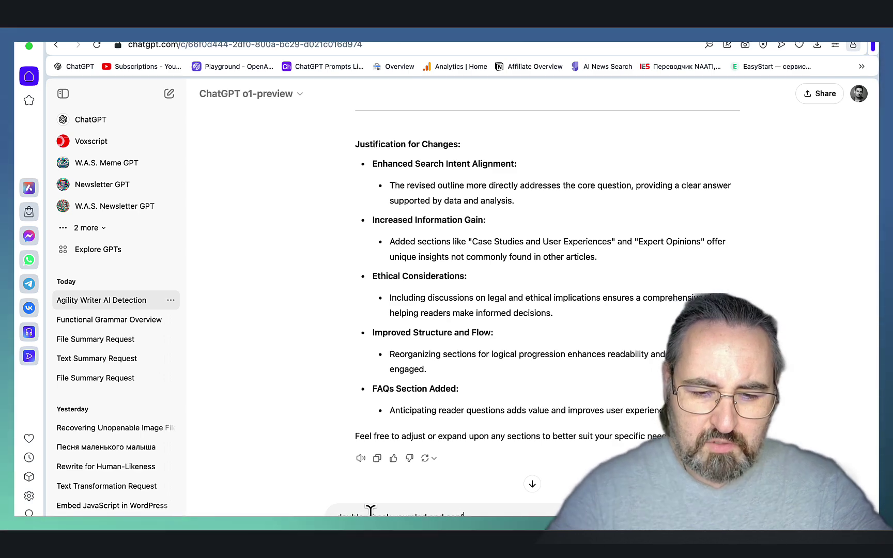
{"action": "type", "text": "orm that you havent mi"}
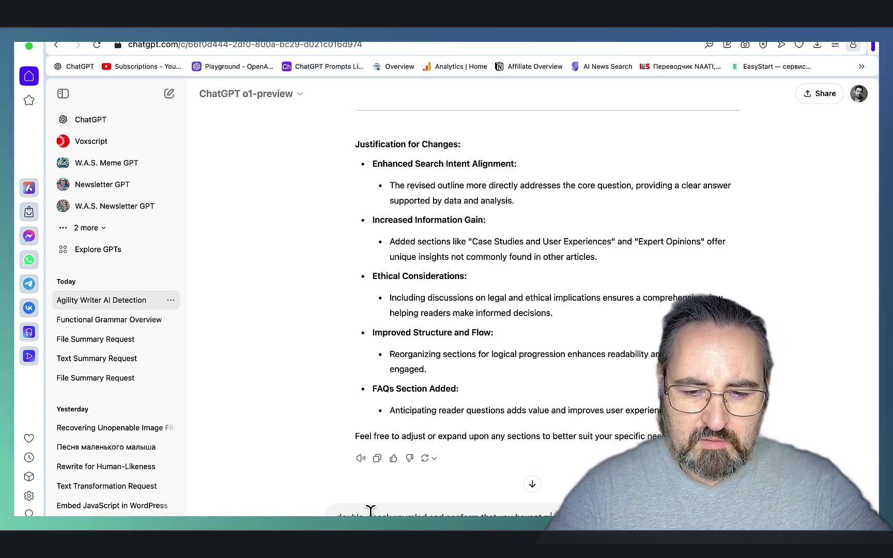
{"action": "key", "text": "Return"}
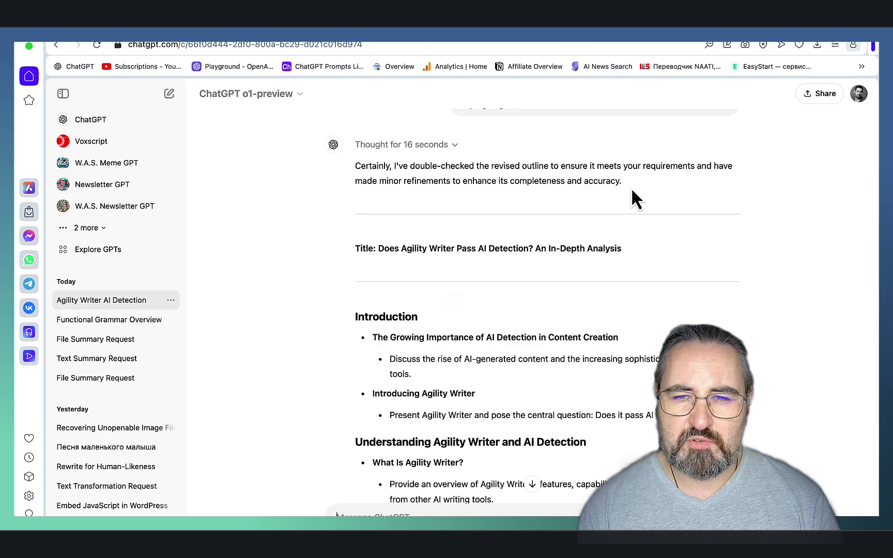
Ask ChatGPT to drop the introduction and FAQs and remove special characters.
{"action": "scroll", "coordinate": [574, 243], "scroll_direction": "down", "scroll_amount": 2}
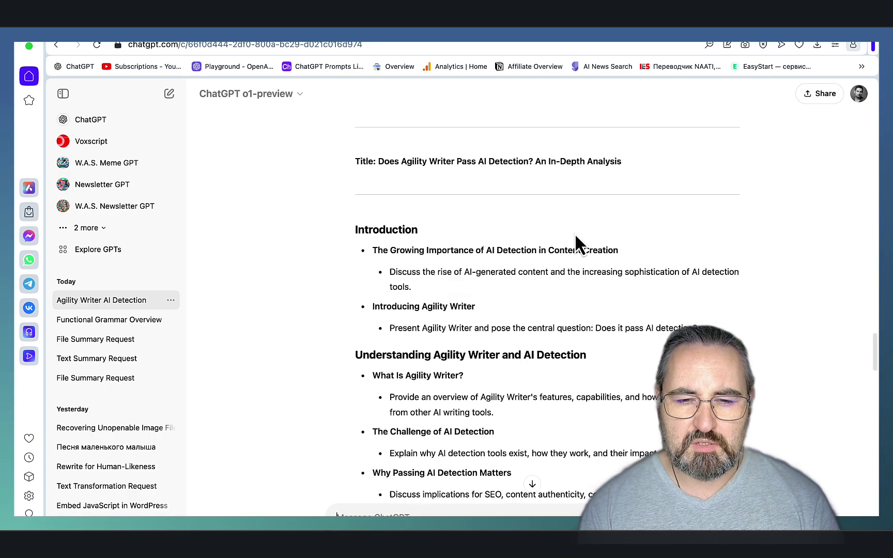
{"action": "scroll", "coordinate": [574, 243], "scroll_direction": "down", "scroll_amount": 10}
{"action": "scroll", "coordinate": [390, 315], "scroll_direction": "down", "scroll_amount": 2}
{"action": "scroll", "coordinate": [391, 318], "scroll_direction": "down", "scroll_amount": 8}
{"action": "scroll", "coordinate": [391, 316], "scroll_direction": "down", "scroll_amount": 2}
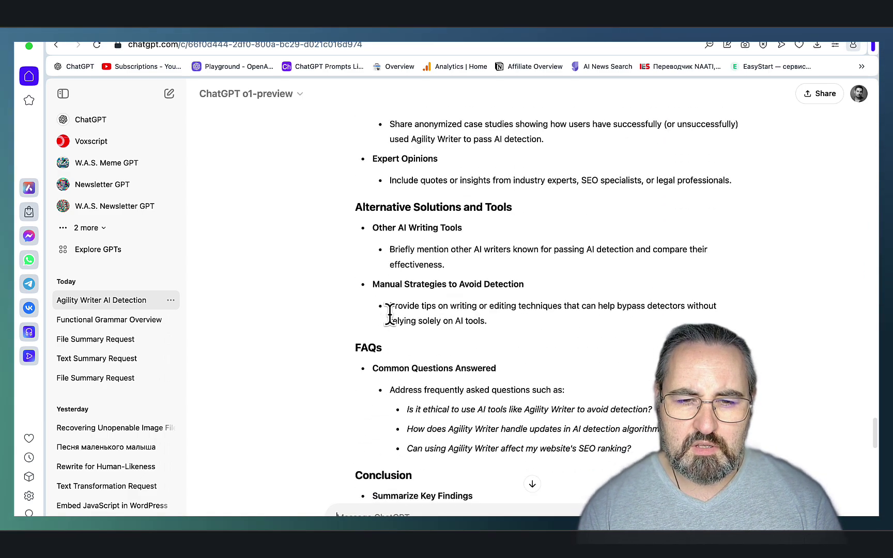
{"action": "type", "text": "roductio"}
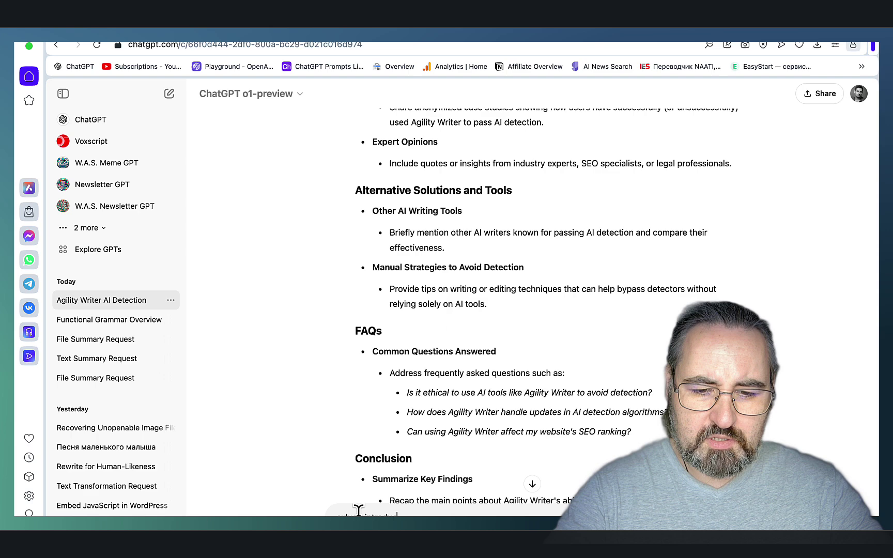
{"action": "type", "text": "n and FAQs"}
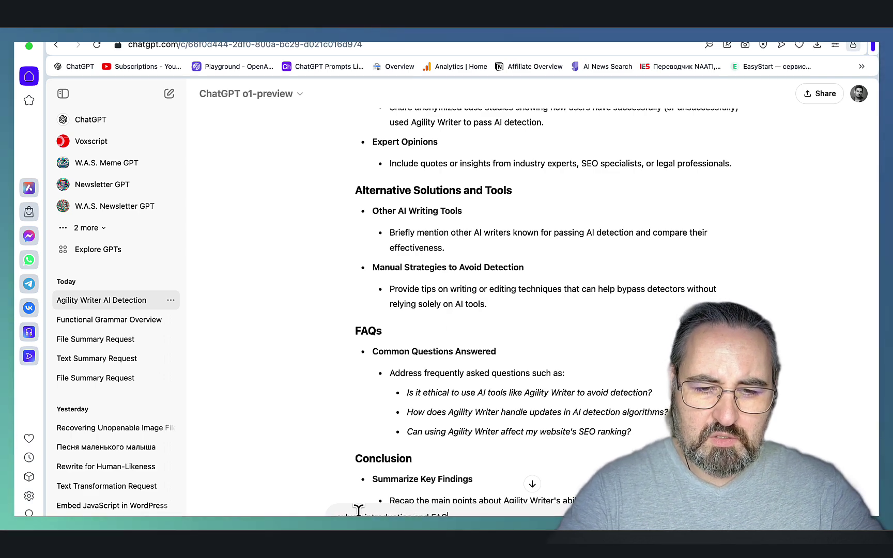
{"action": "type", "text": " and remov"}
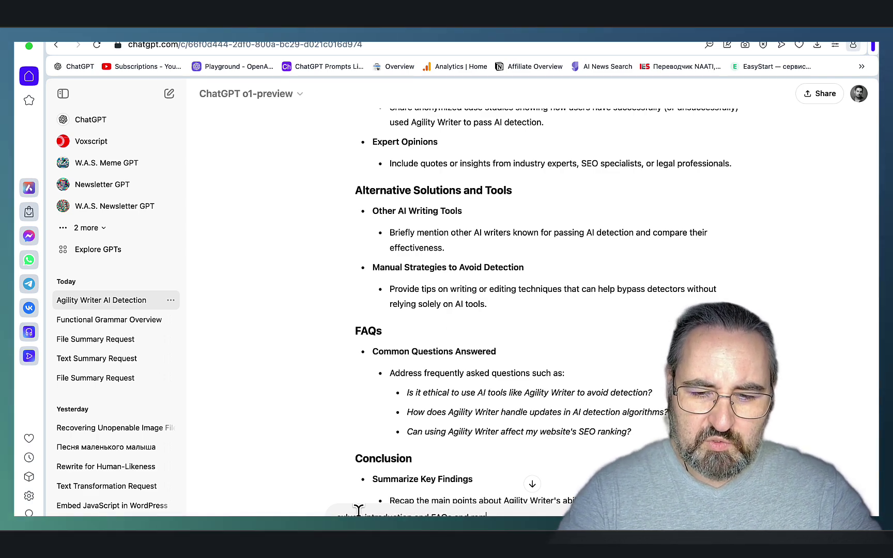
{"action": "type", "text": "e sepa"}
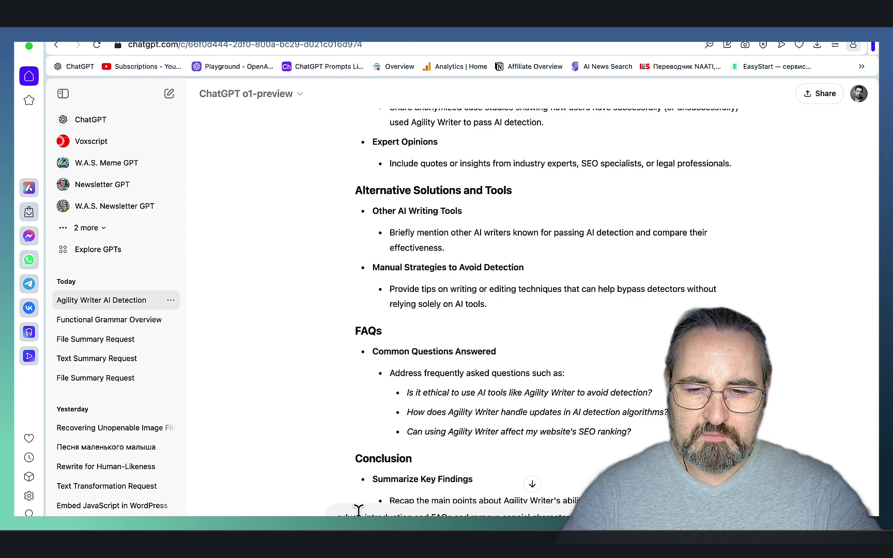
{"action": "key", "text": "Return"}
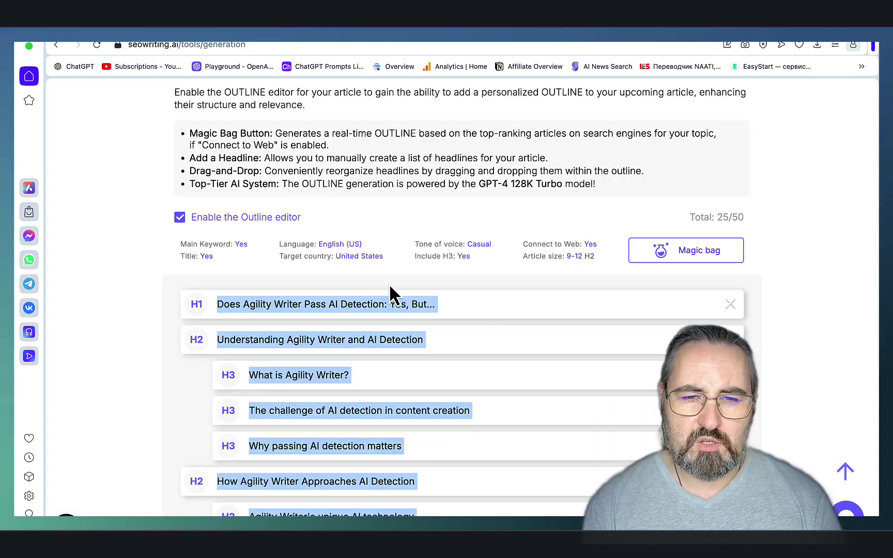
Select the trimmed outline from Understanding Agility Writer onward.
{"action": "scroll", "coordinate": [568, 305], "scroll_direction": "down", "scroll_amount": 2}
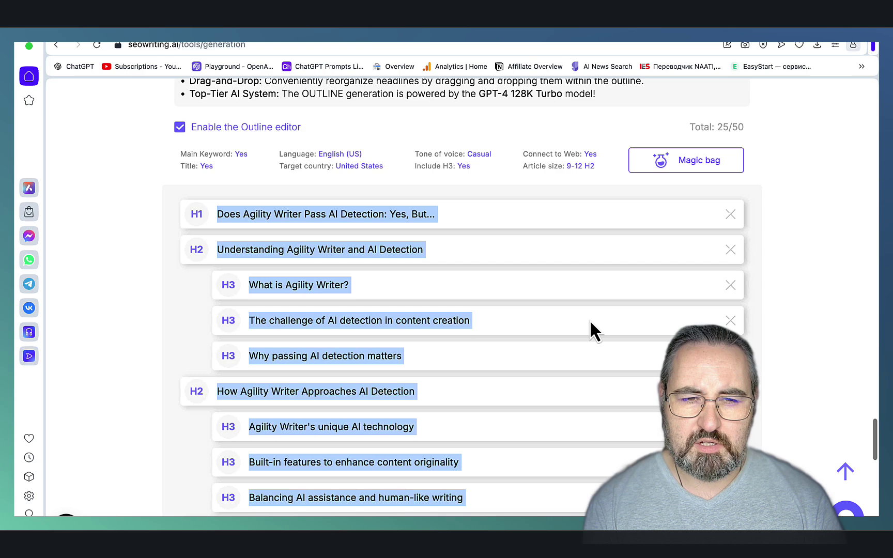
{"action": "scroll", "coordinate": [589, 319], "scroll_direction": "down", "scroll_amount": 9}
{"action": "scroll", "coordinate": [589, 318], "scroll_direction": "down", "scroll_amount": 4}
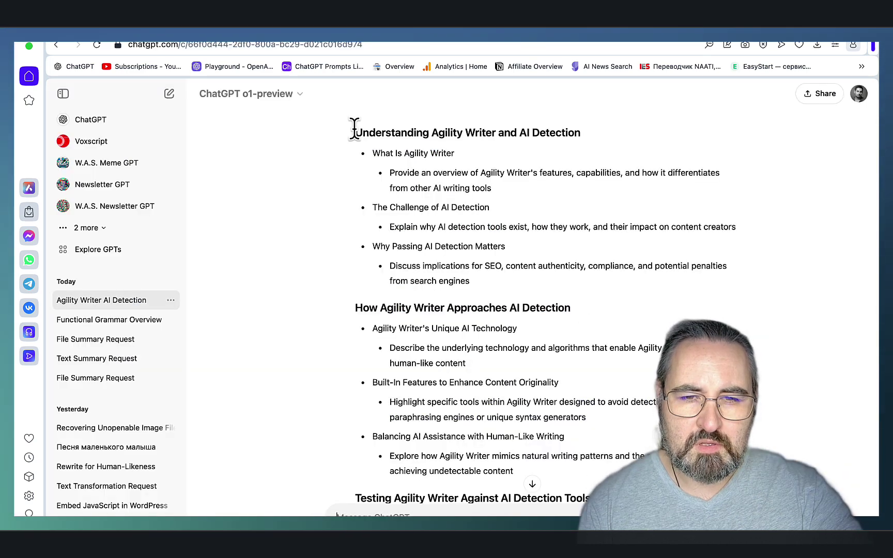
{"action": "mouse_move", "coordinate": [355, 130]}
{"action": "left_mouse_down"}
{"action": "mouse_move", "coordinate": [373, 436]}
{"action": "mouse_move", "coordinate": [413, 368]}
{"action": "left_mouse_up"}
{"action": "mouse_move", "coordinate": [365, 513]}
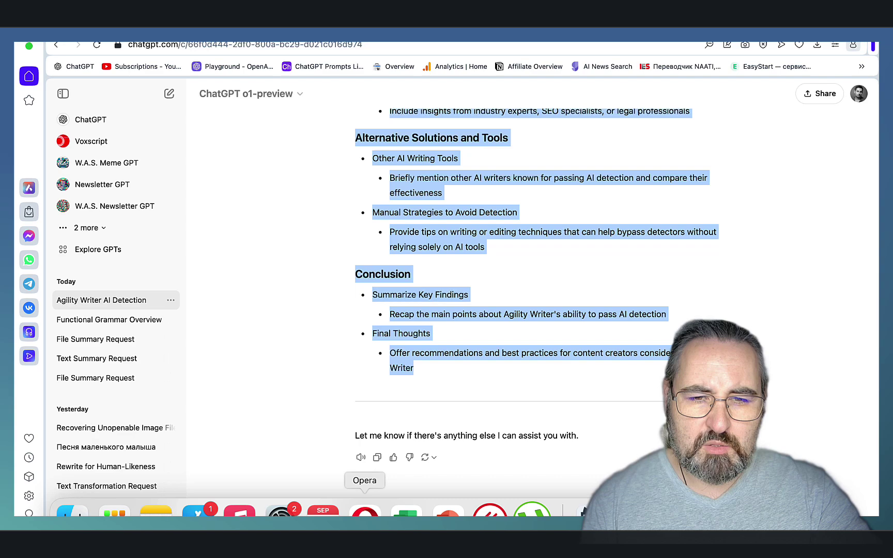
{"action": "left_click", "coordinate": [407, 511]}
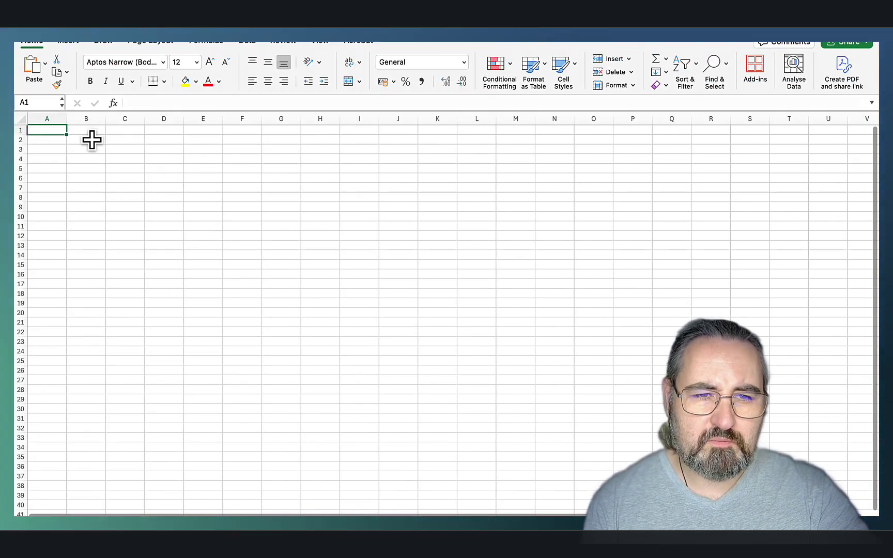
Paste the outline into column B from B2 and clear the B5 description line.
{"action": "left_click", "coordinate": [92, 140]}
{"action": "key", "text": "super+v"}
{"action": "left_click", "coordinate": [176, 170]}
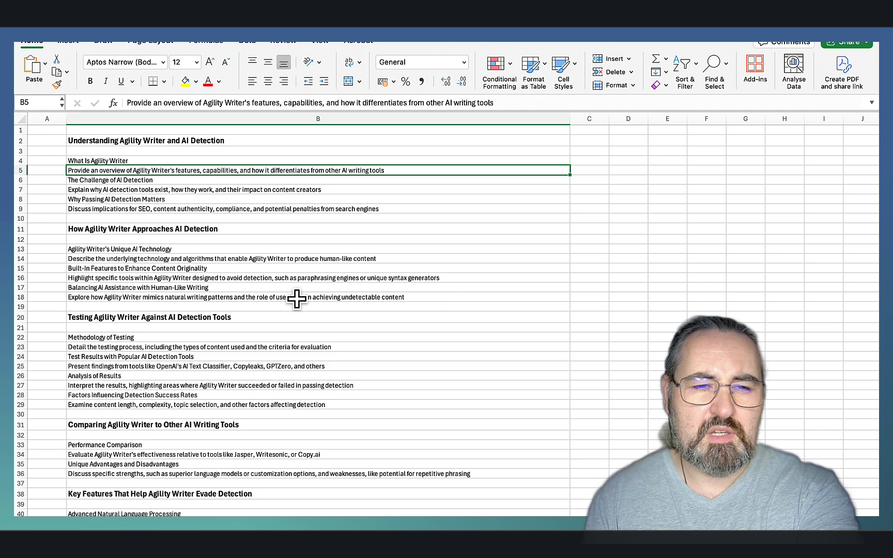
{"action": "key", "text": "Up"}
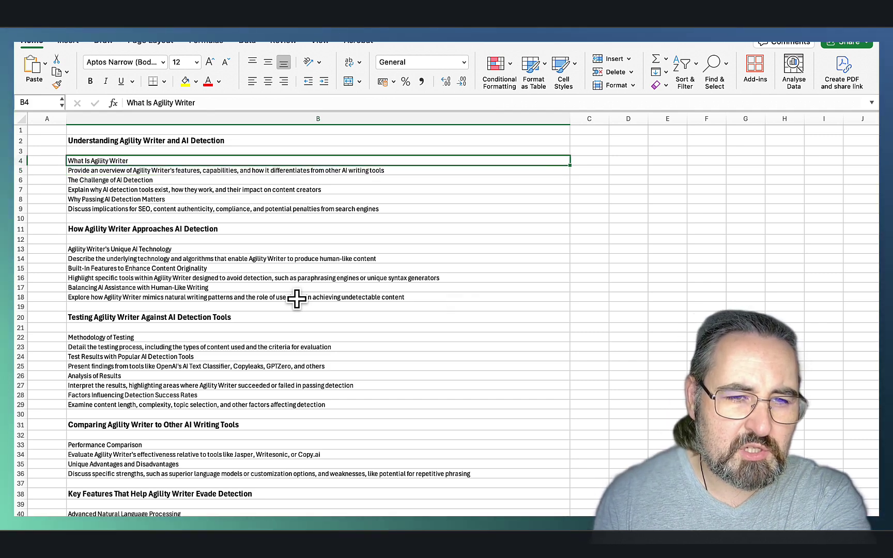
{"action": "key", "text": "Down"}
{"action": "key", "text": "Delete"}
Clear the description lines in B7 and B9, then check the end of the outline.
{"action": "key", "text": "Down"}
{"action": "key", "text": "Down"}
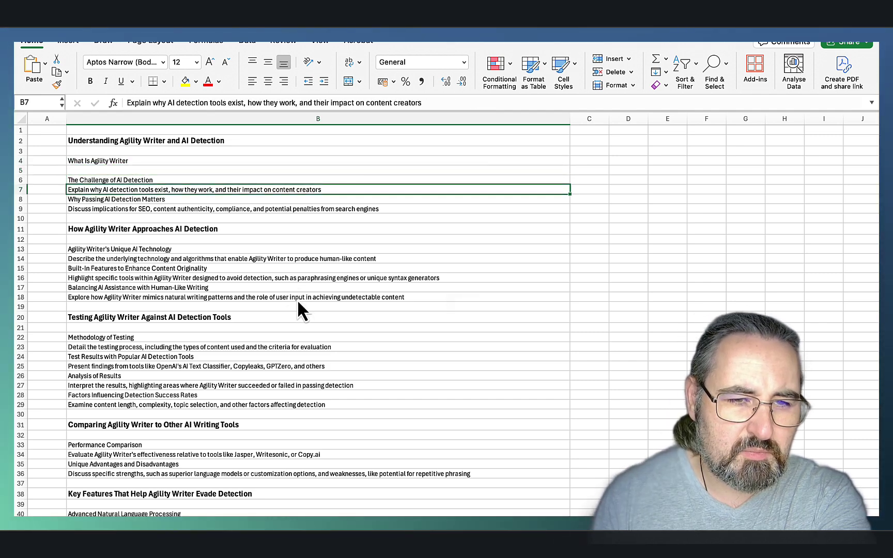
{"action": "key", "text": "Delete"}
{"action": "key", "text": "Down"}
{"action": "key", "text": "Down"}
{"action": "key", "text": "Delete"}
{"action": "key", "text": "Down"}
{"action": "key", "text": "Down"}
{"action": "key", "text": "Down"}
{"action": "key", "text": "Down"}
{"action": "key", "text": "Down"}
{"action": "key", "text": "ctrl+End"}
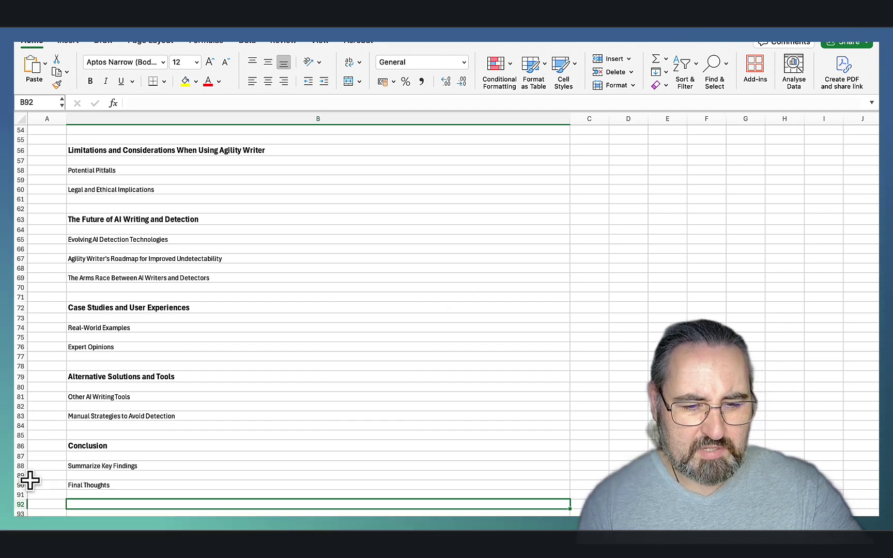
{"action": "scroll", "coordinate": [296, 236], "scroll_direction": "up", "scroll_amount": 5}
{"action": "scroll", "coordinate": [298, 237], "scroll_direction": "up", "scroll_amount": 5}
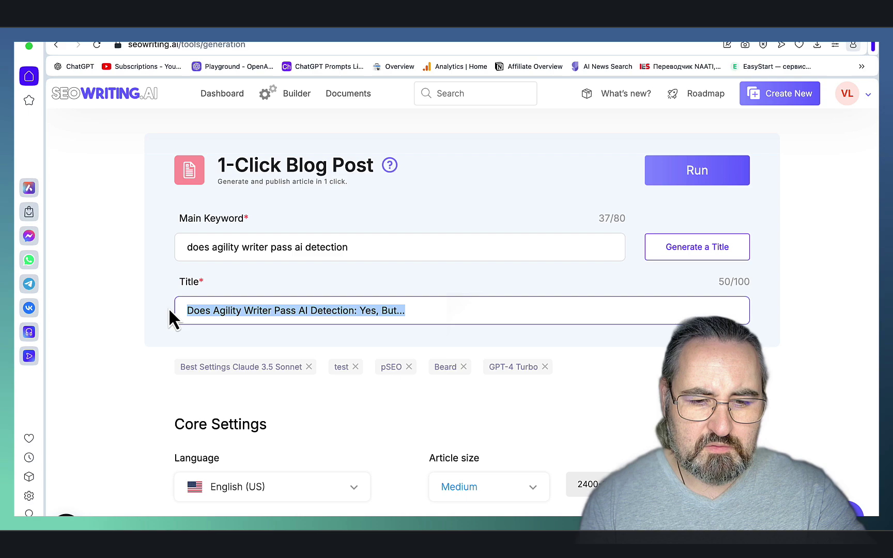
Give the title level 1 and each heading level 2 or 3 in column A, then copy the table.
{"action": "mouse_move", "coordinate": [448, 512]}
{"action": "left_click", "coordinate": [407, 512]}
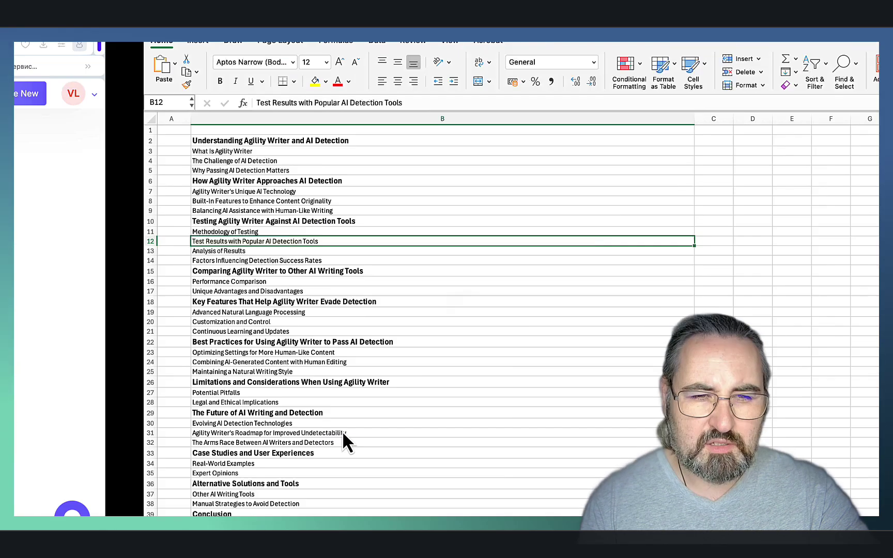
{"action": "left_click", "coordinate": [74, 132]}
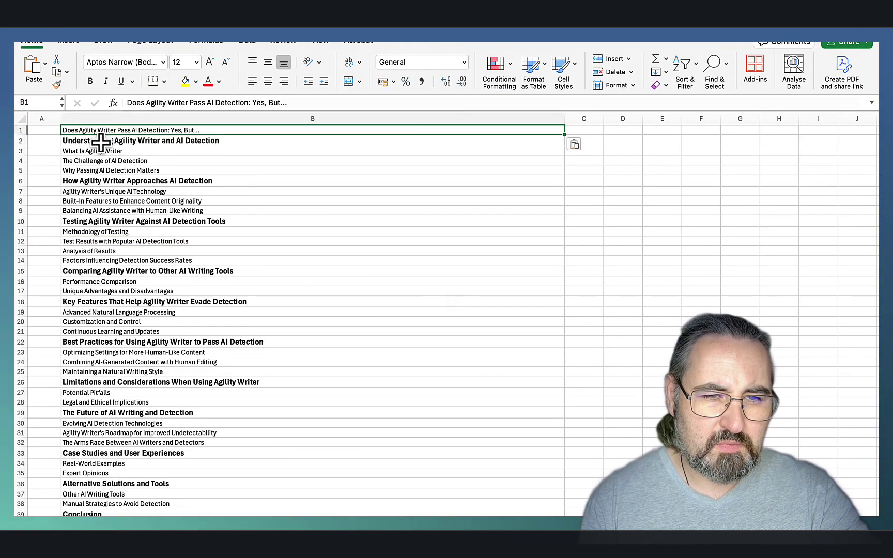
{"action": "key", "text": "Left"}
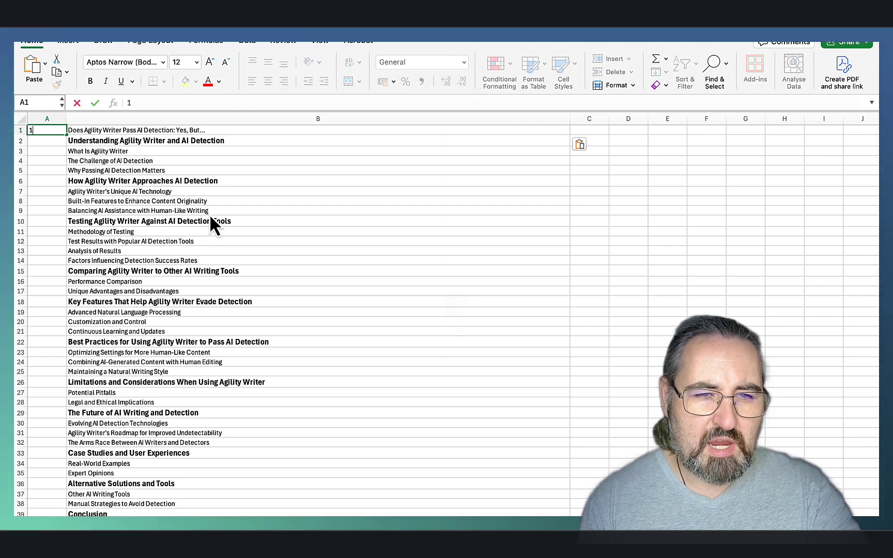
{"action": "key", "text": "Return"}
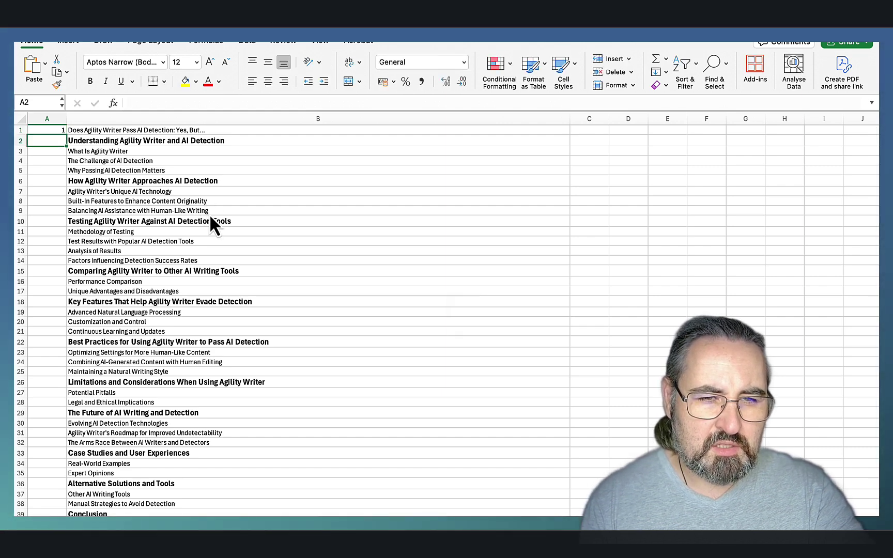
{"action": "type", "text": "2 3 "}
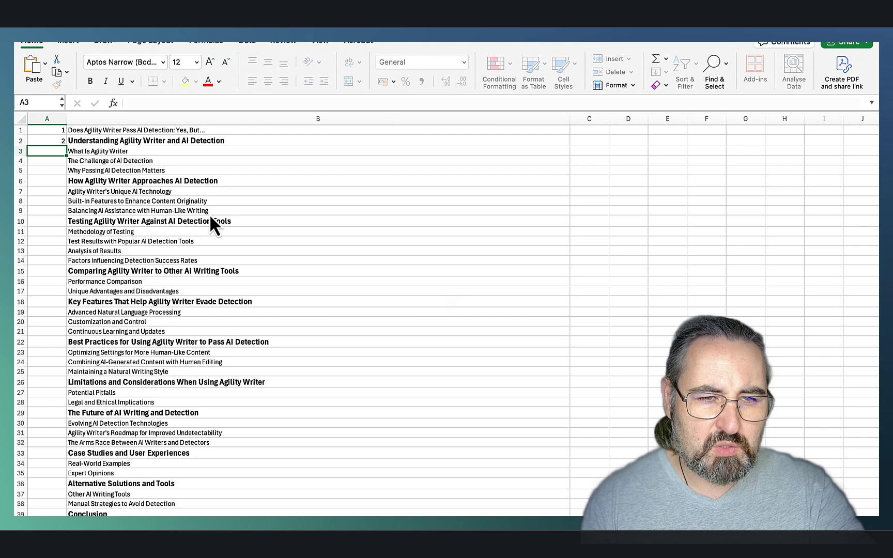
{"action": "type", "text": "3 3 "}
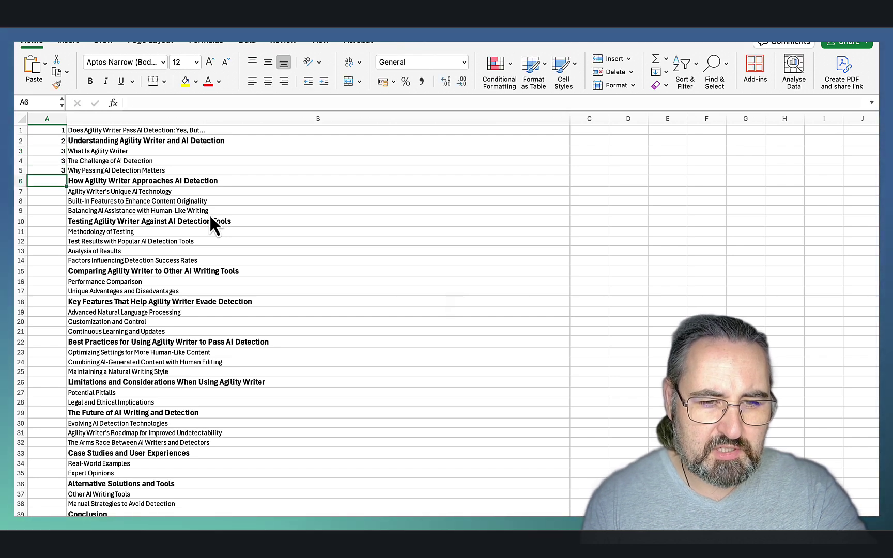
{"action": "type", "text": "2 3 3 3 3 2 3 3 2 3 3 3 2 3 3 3 2 "}
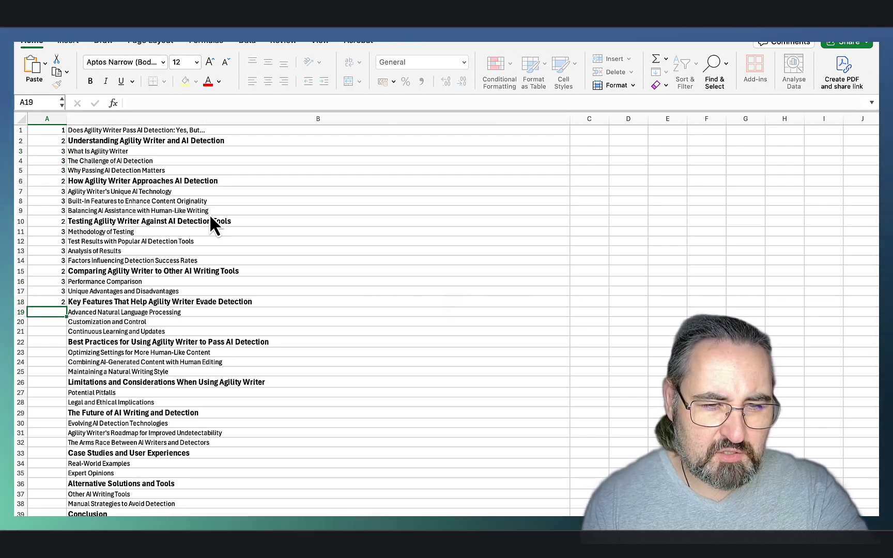
{"action": "type", "text": "3 3 2 3 3 3 2 3 3 2 3 3 "}
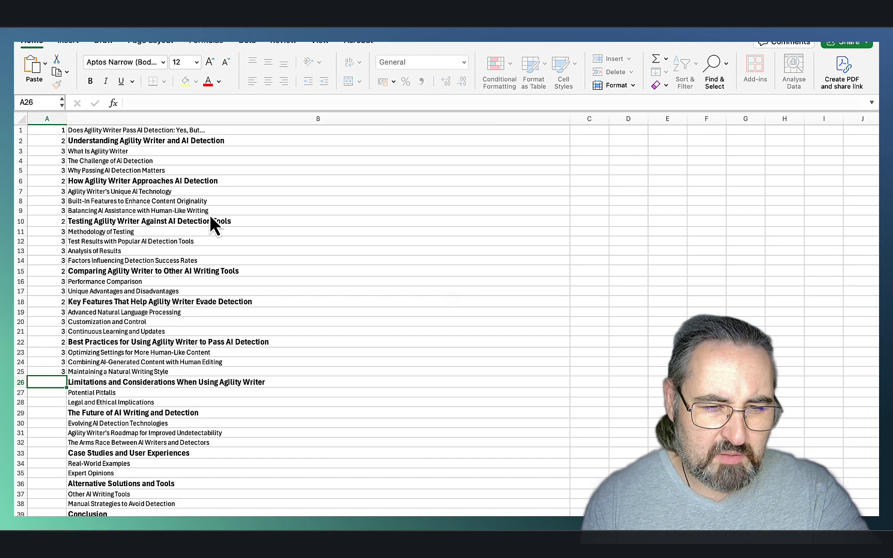
{"action": "type", "text": "2 3"}
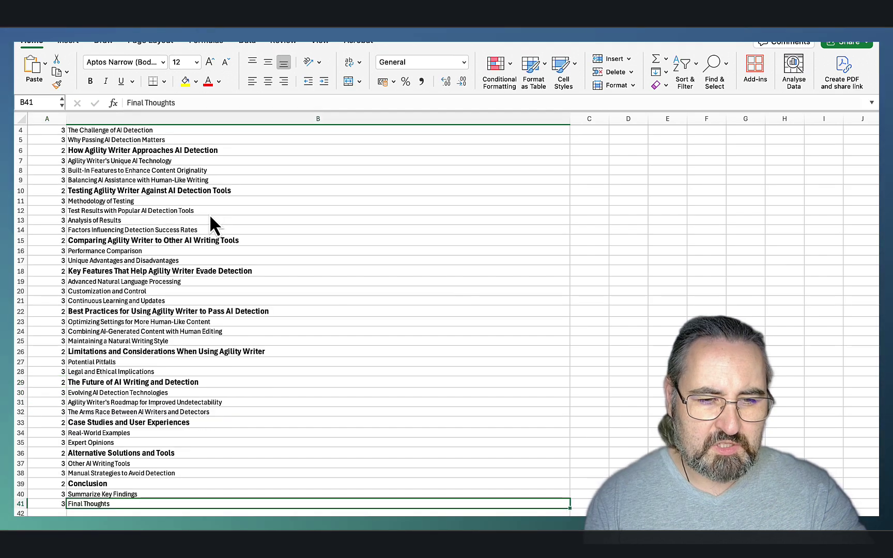
{"action": "key", "text": "super+a"}
{"action": "key", "text": "super+c"}
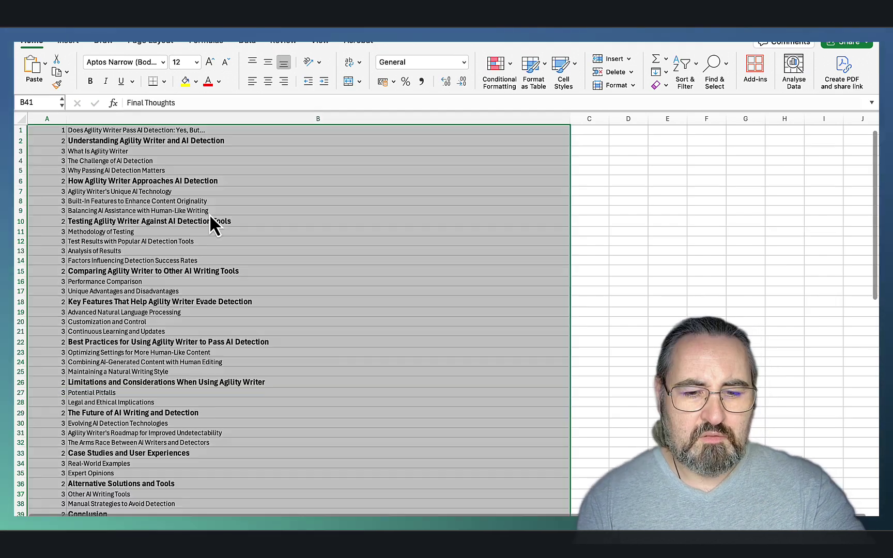
{"action": "scroll", "coordinate": [289, 362], "scroll_direction": "down", "scroll_amount": 6}
Paste the leveled H1/H2/H3 heading outline into SEOWriting.ai's Outline Editor.
{"action": "mouse_move", "coordinate": [365, 551]}
{"action": "left_click", "coordinate": [364, 519]}
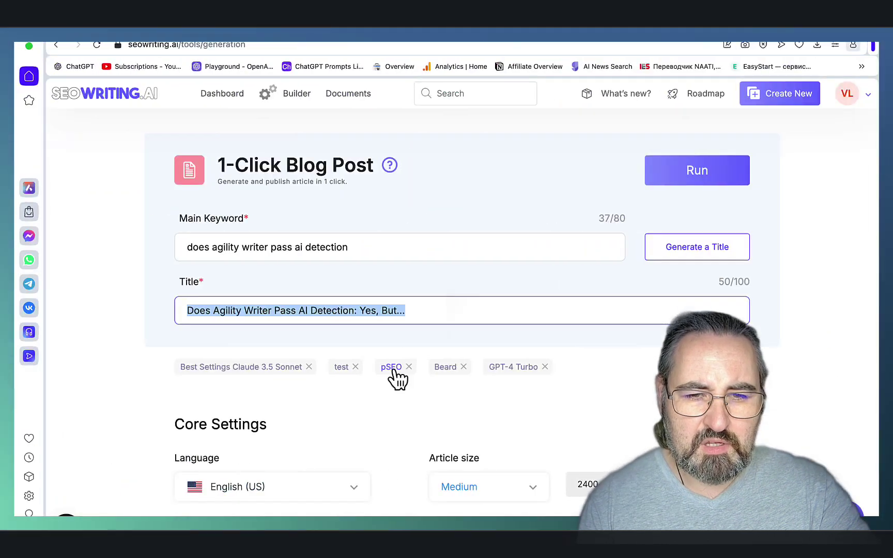
{"action": "scroll", "coordinate": [468, 331], "scroll_direction": "down", "scroll_amount": 3}
{"action": "scroll", "coordinate": [470, 336], "scroll_direction": "down", "scroll_amount": 10}
{"action": "scroll", "coordinate": [470, 336], "scroll_direction": "down", "scroll_amount": 3}
{"action": "scroll", "coordinate": [470, 334], "scroll_direction": "down", "scroll_amount": 10}
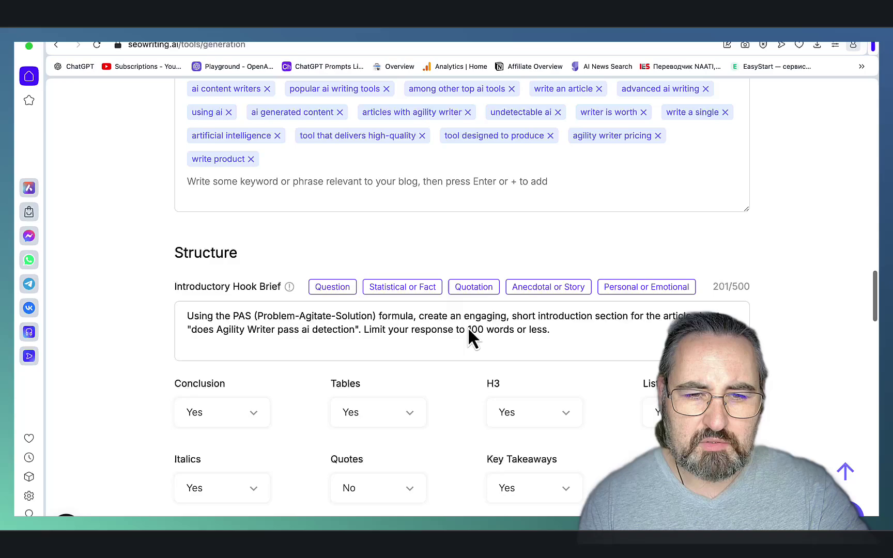
{"action": "scroll", "coordinate": [470, 333], "scroll_direction": "down", "scroll_amount": 10}
{"action": "scroll", "coordinate": [569, 413], "scroll_direction": "down", "scroll_amount": 8}
{"action": "left_click", "coordinate": [670, 488]}
{"action": "key", "text": "super+v"}
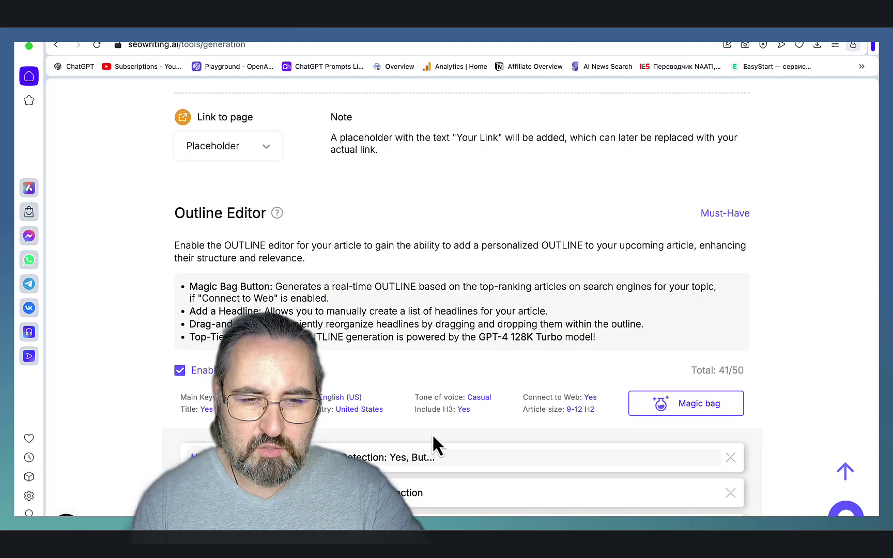
Scroll down to the publishing settings and open the Publication site choices.
{"action": "scroll", "coordinate": [432, 433], "scroll_direction": "down", "scroll_amount": 3}
{"action": "scroll", "coordinate": [432, 429], "scroll_direction": "down", "scroll_amount": 3}
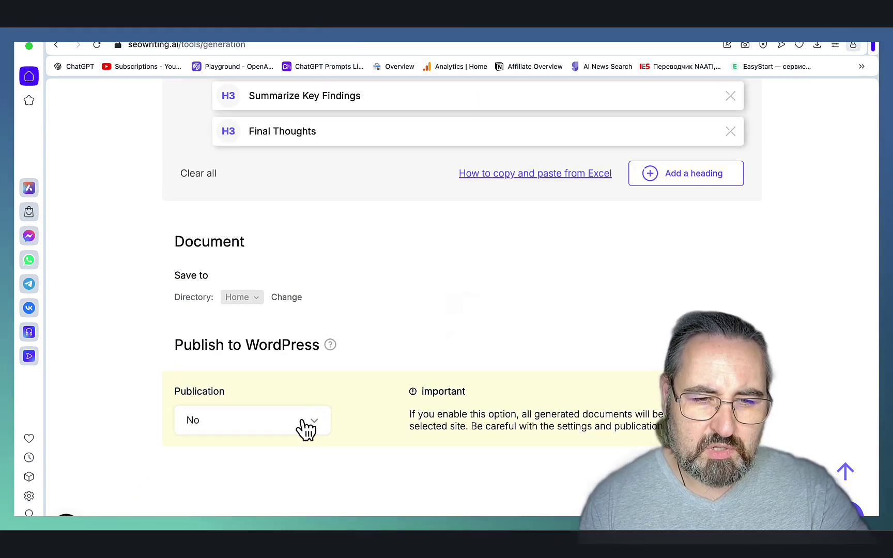
{"action": "left_click", "coordinate": [307, 429]}
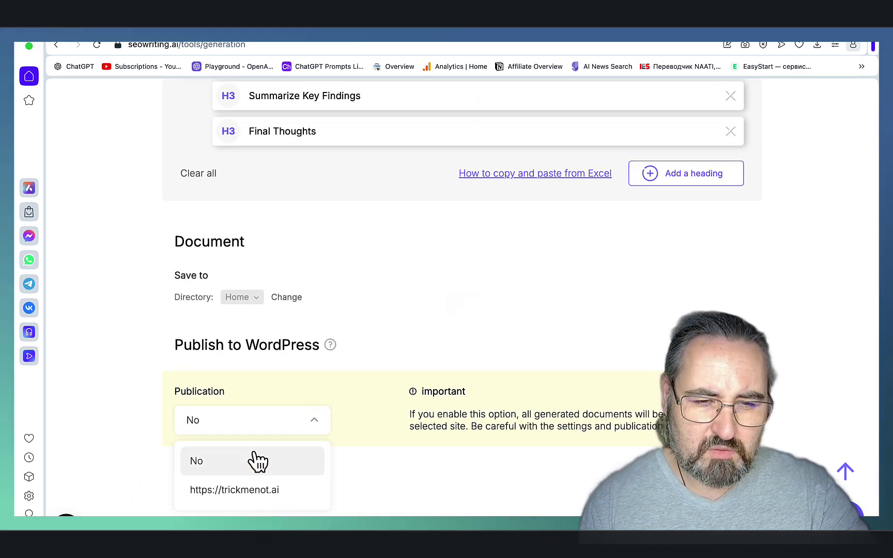
Publish to trickmenot.ai under AI Detection, with a different author and Main Keyword URLs.
{"action": "left_click", "coordinate": [250, 491]}
{"action": "scroll", "coordinate": [280, 279], "scroll_direction": "down", "scroll_amount": 3}
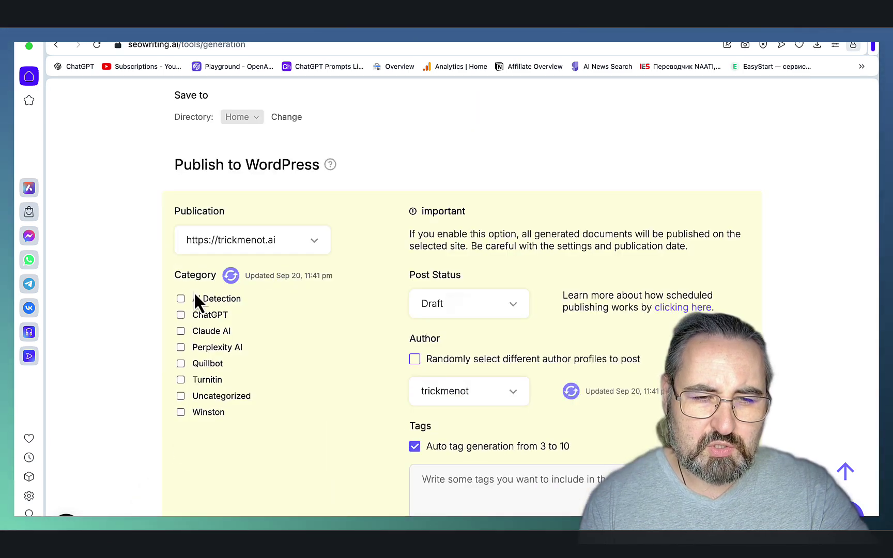
{"action": "left_click", "coordinate": [181, 298]}
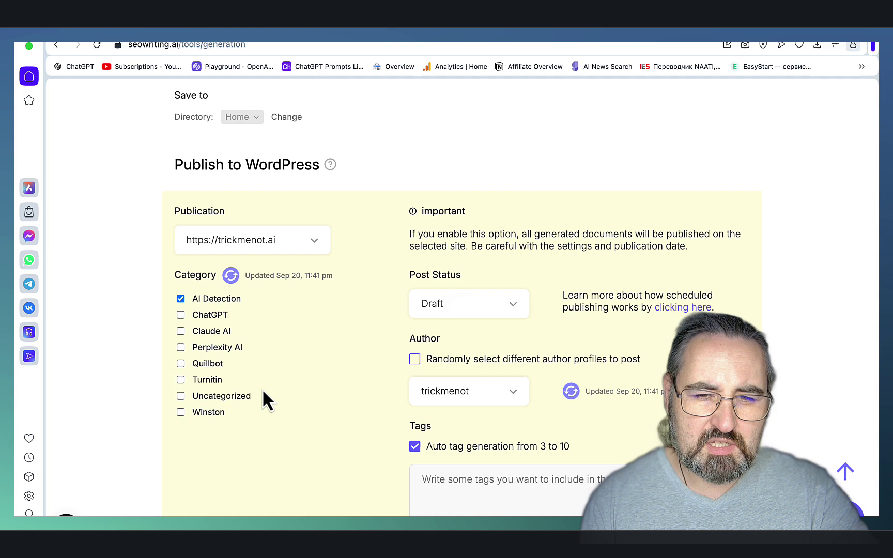
{"action": "scroll", "coordinate": [546, 305], "scroll_direction": "down", "scroll_amount": 3}
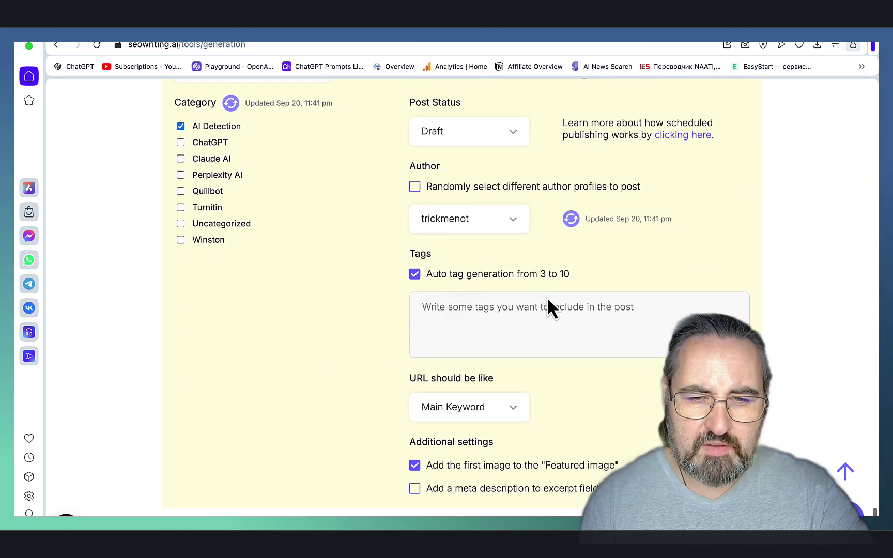
{"action": "left_click", "coordinate": [515, 217]}
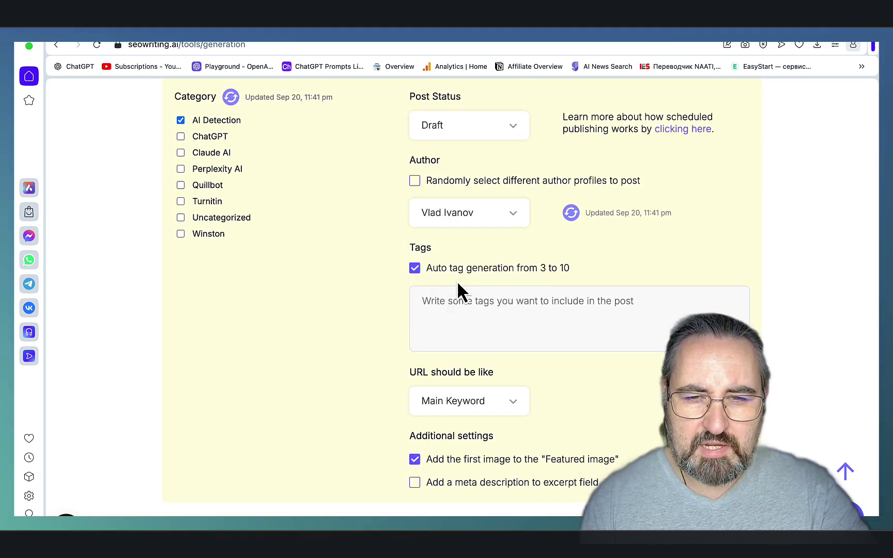
{"action": "scroll", "coordinate": [444, 310], "scroll_direction": "down", "scroll_amount": 1}
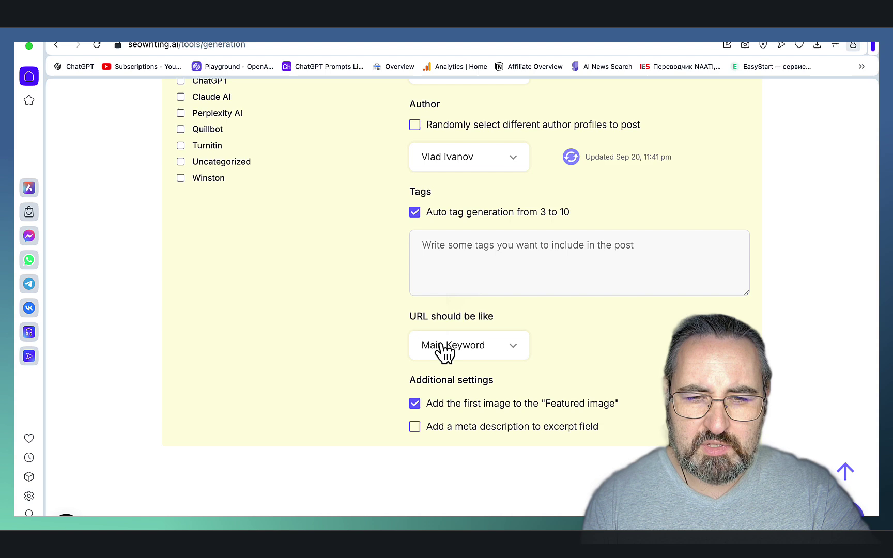
{"action": "left_click", "coordinate": [513, 346]}
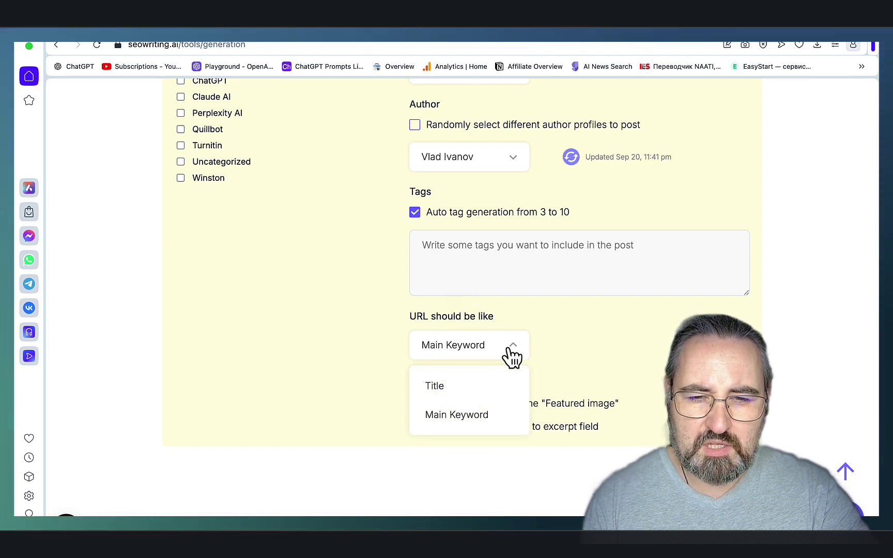
{"action": "left_click", "coordinate": [464, 415]}
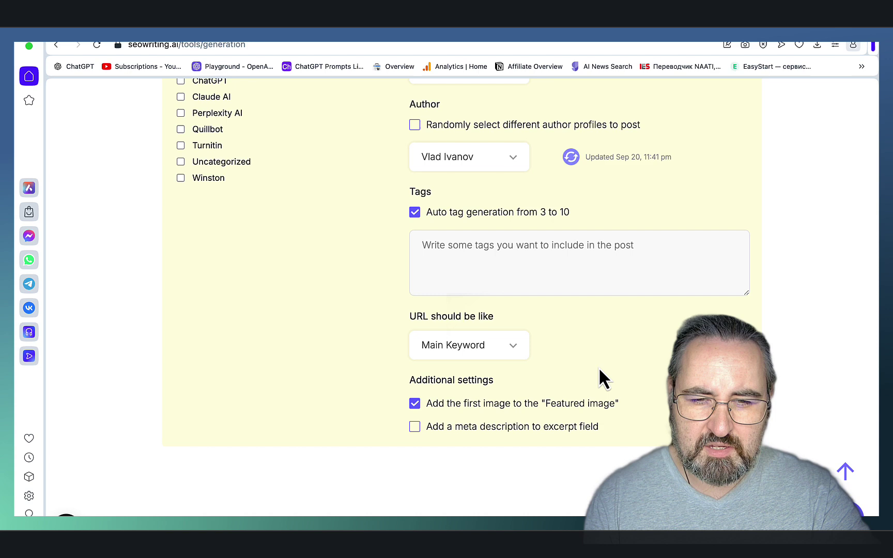
Jump back to the top of the form, then open and cancel Save Template.
{"action": "left_click", "coordinate": [846, 473]}
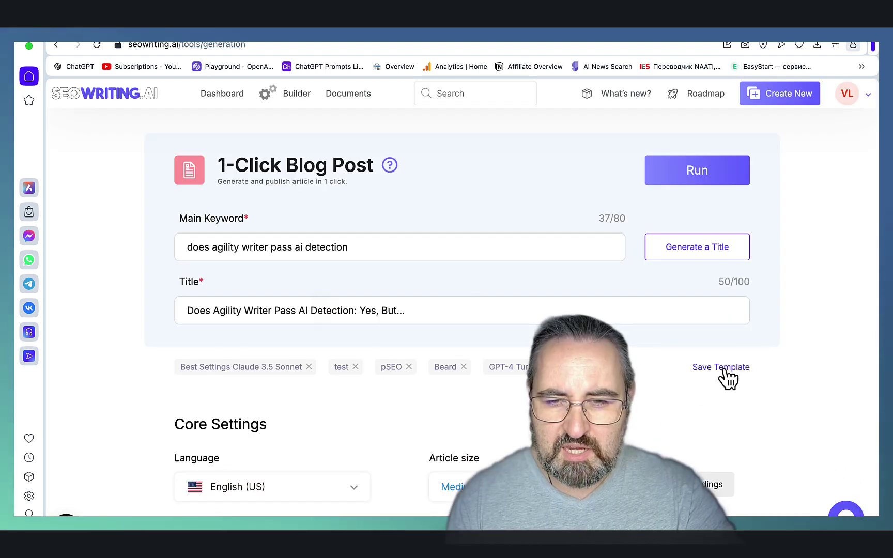
{"action": "left_click", "coordinate": [723, 368]}
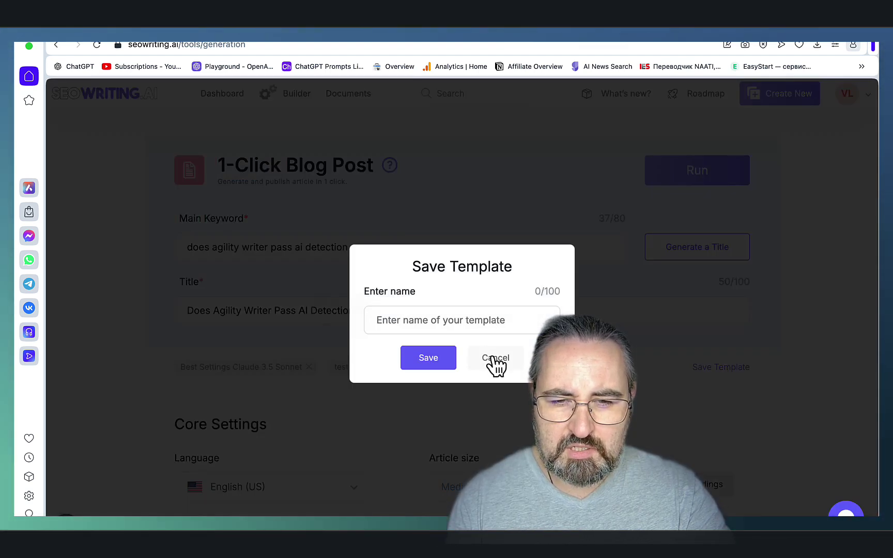
{"action": "left_click", "coordinate": [497, 364]}
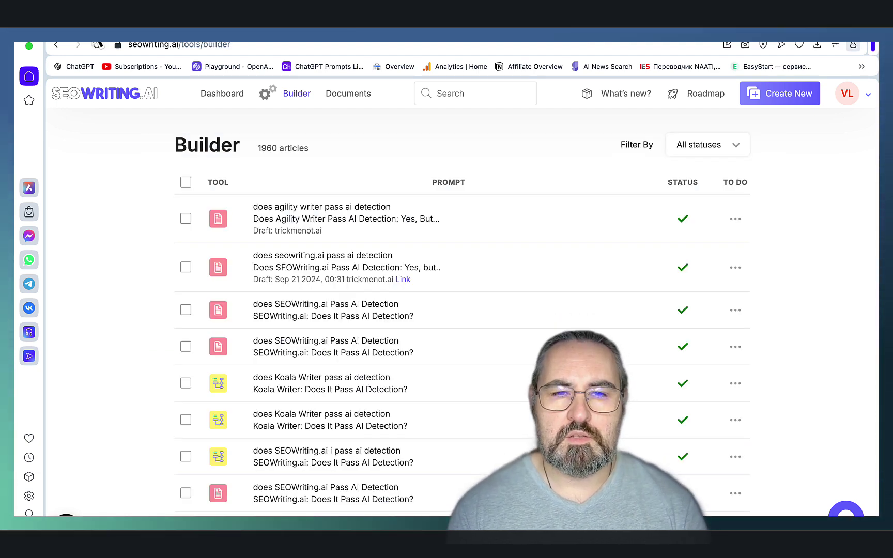
Open the generated Agility Writer article and regenerate its header image.
{"action": "left_click", "coordinate": [284, 217]}
{"action": "scroll", "coordinate": [617, 312], "scroll_direction": "down", "scroll_amount": 3}
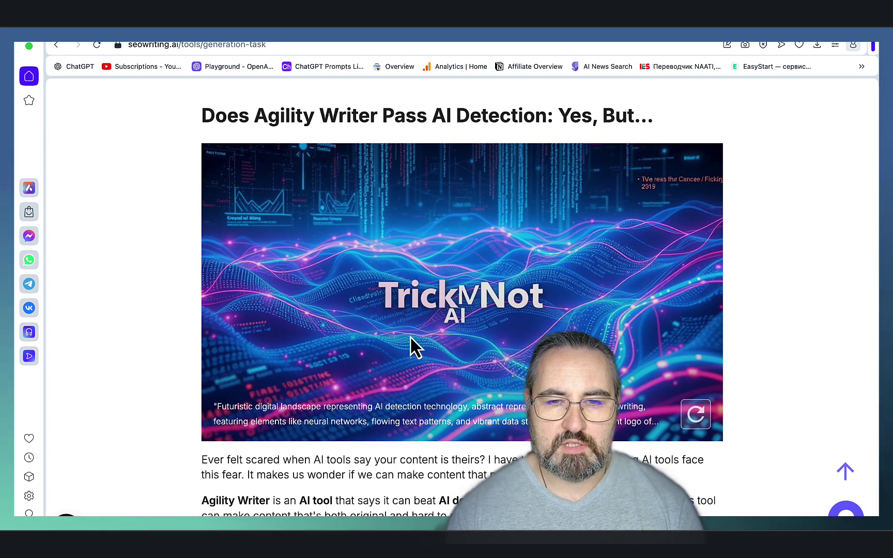
{"action": "left_click", "coordinate": [695, 416]}
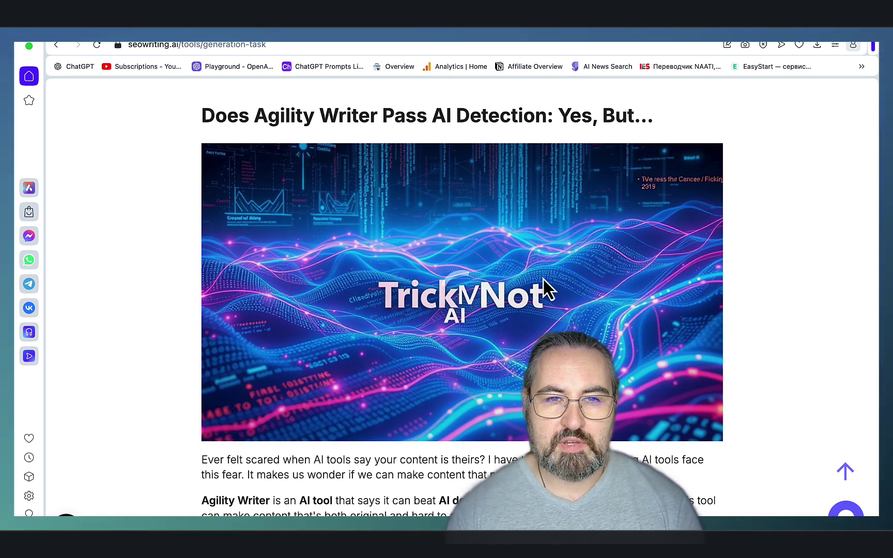
Read through the article body down to its Conclusion.
{"action": "scroll", "coordinate": [462, 196], "scroll_direction": "down", "scroll_amount": 3}
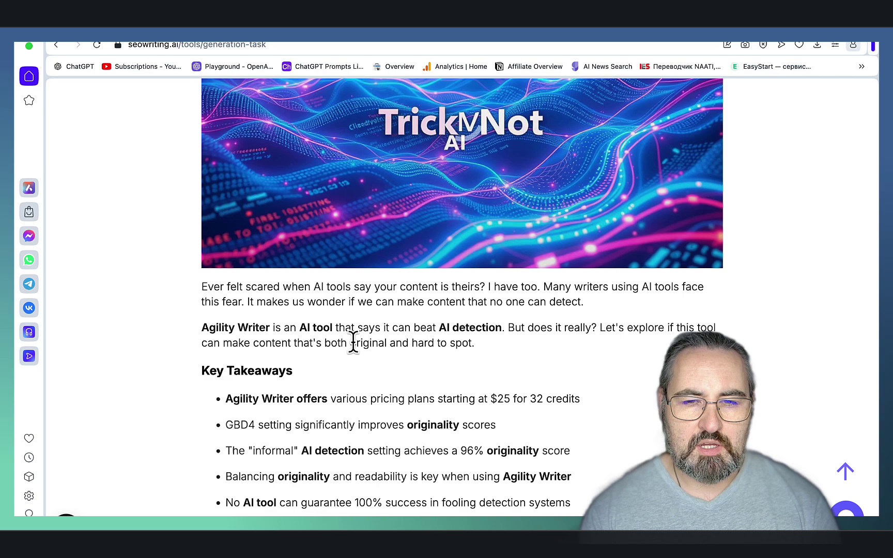
{"action": "scroll", "coordinate": [353, 342], "scroll_direction": "down", "scroll_amount": 1}
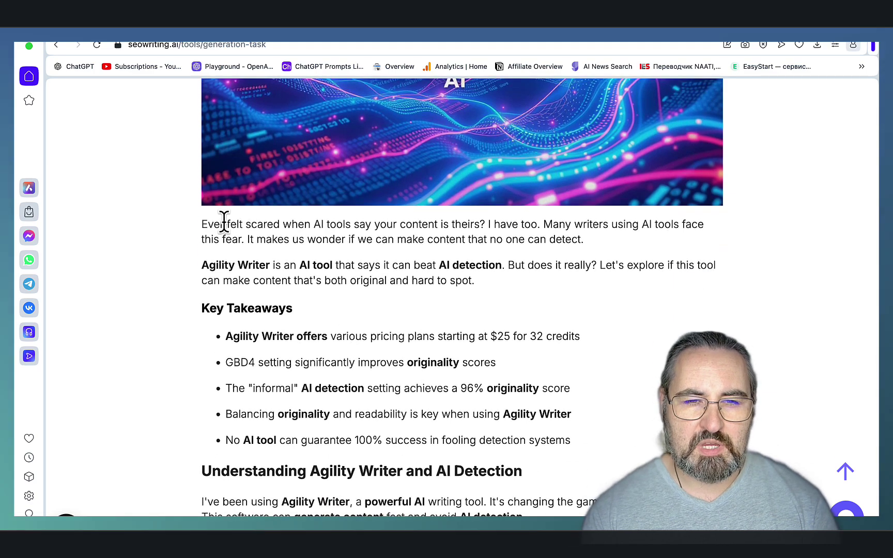
{"action": "scroll", "coordinate": [258, 237], "scroll_direction": "down", "scroll_amount": 1}
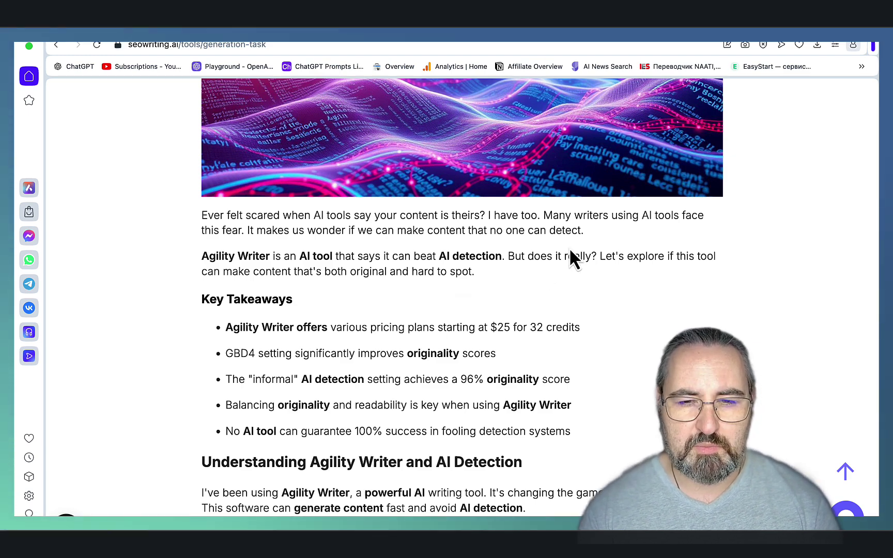
{"action": "scroll", "coordinate": [570, 247], "scroll_direction": "down", "scroll_amount": 2}
{"action": "scroll", "coordinate": [570, 248], "scroll_direction": "down", "scroll_amount": 2}
{"action": "scroll", "coordinate": [569, 248], "scroll_direction": "down", "scroll_amount": 2}
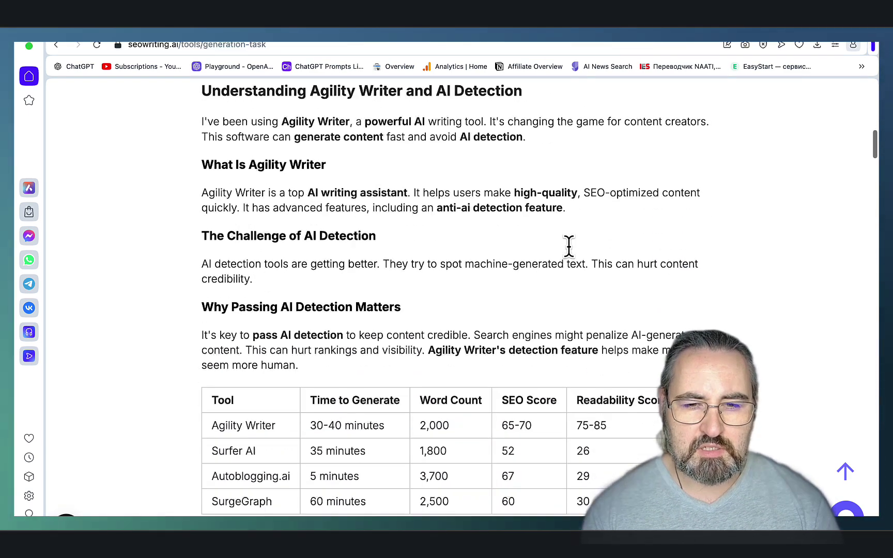
{"action": "scroll", "coordinate": [570, 248], "scroll_direction": "down", "scroll_amount": 1}
{"action": "scroll", "coordinate": [570, 248], "scroll_direction": "down", "scroll_amount": 1}
{"action": "scroll", "coordinate": [569, 247], "scroll_direction": "down", "scroll_amount": 2}
{"action": "scroll", "coordinate": [570, 247], "scroll_direction": "down", "scroll_amount": 2}
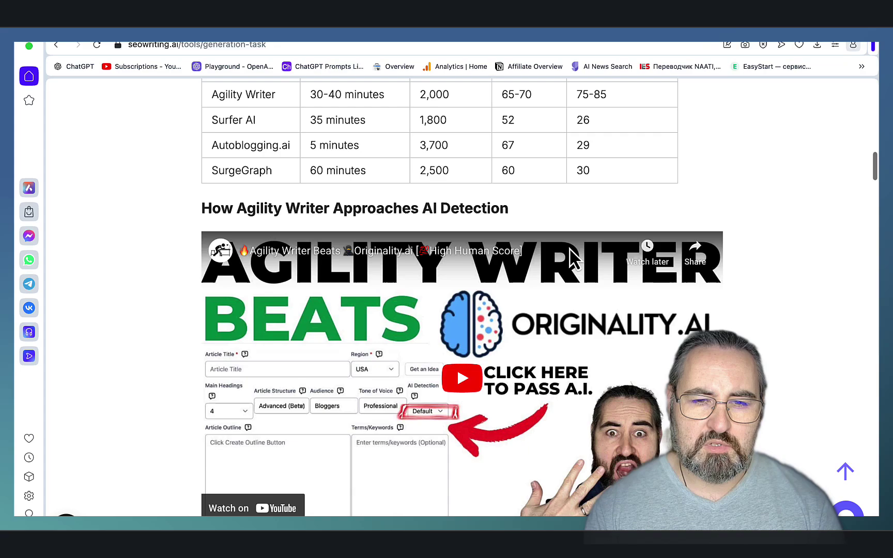
{"action": "scroll", "coordinate": [570, 248], "scroll_direction": "down", "scroll_amount": 1}
{"action": "scroll", "coordinate": [572, 253], "scroll_direction": "down", "scroll_amount": 1}
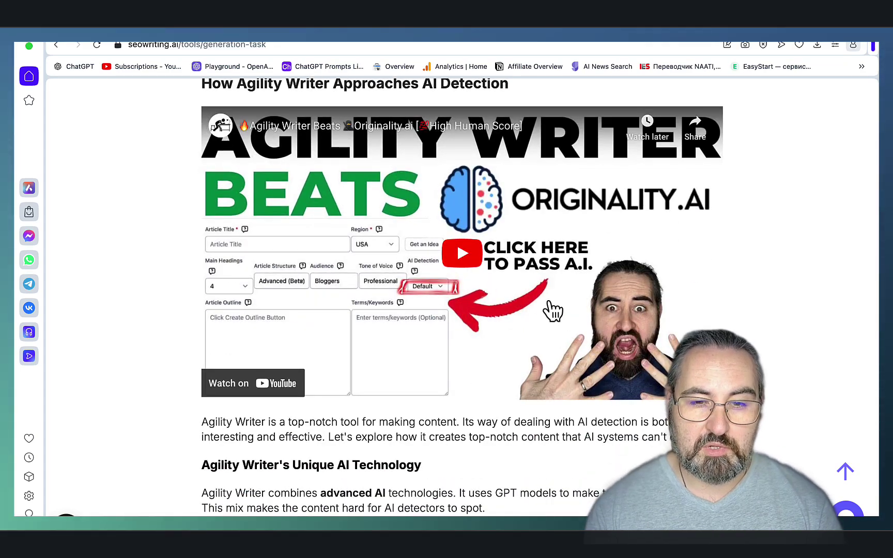
{"action": "scroll", "coordinate": [568, 305], "scroll_direction": "down", "scroll_amount": 4}
{"action": "scroll", "coordinate": [582, 299], "scroll_direction": "down", "scroll_amount": 4}
{"action": "scroll", "coordinate": [584, 301], "scroll_direction": "down", "scroll_amount": 2}
{"action": "scroll", "coordinate": [585, 300], "scroll_direction": "down", "scroll_amount": 2}
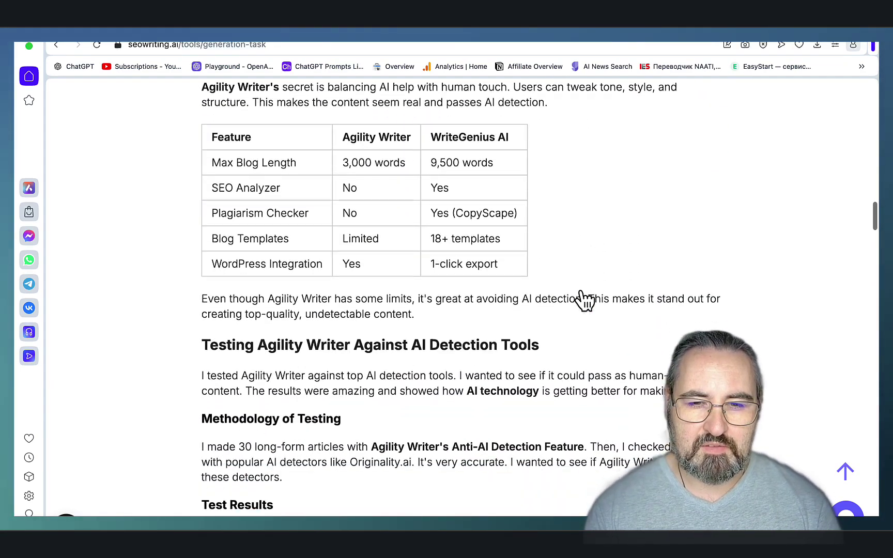
{"action": "scroll", "coordinate": [585, 299], "scroll_direction": "down", "scroll_amount": 5}
{"action": "scroll", "coordinate": [604, 233], "scroll_direction": "down", "scroll_amount": 8}
{"action": "scroll", "coordinate": [610, 222], "scroll_direction": "down", "scroll_amount": 3}
{"action": "scroll", "coordinate": [609, 223], "scroll_direction": "down", "scroll_amount": 2}
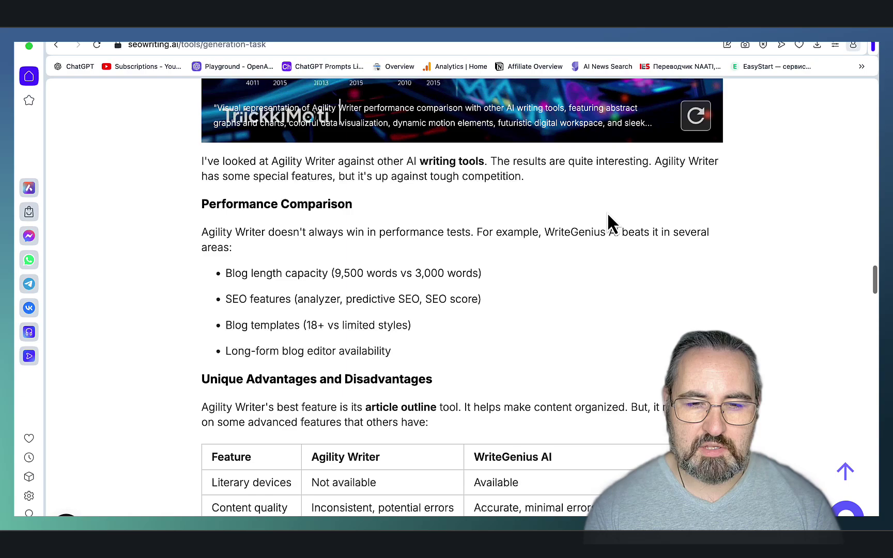
{"action": "scroll", "coordinate": [608, 224], "scroll_direction": "down", "scroll_amount": 1}
{"action": "scroll", "coordinate": [608, 224], "scroll_direction": "down", "scroll_amount": 4}
{"action": "scroll", "coordinate": [569, 259], "scroll_direction": "down", "scroll_amount": 3}
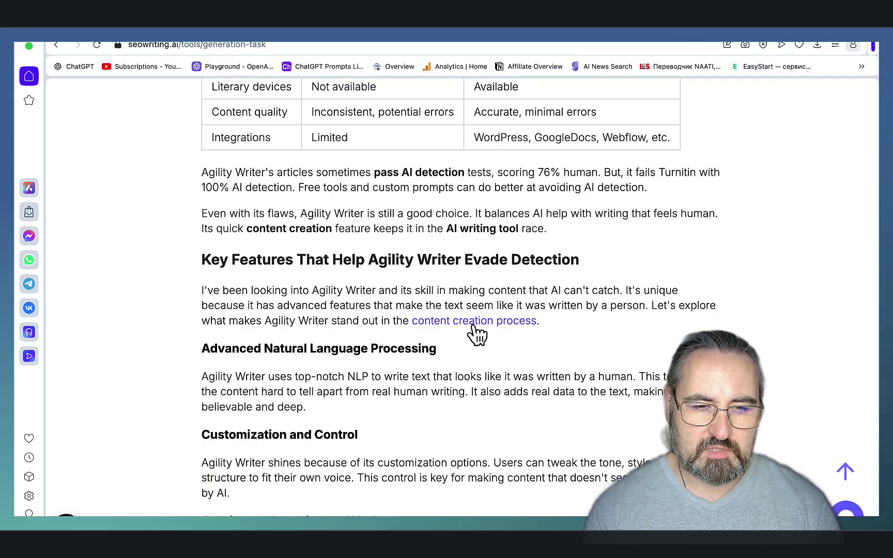
{"action": "scroll", "coordinate": [595, 311], "scroll_direction": "down", "scroll_amount": 10}
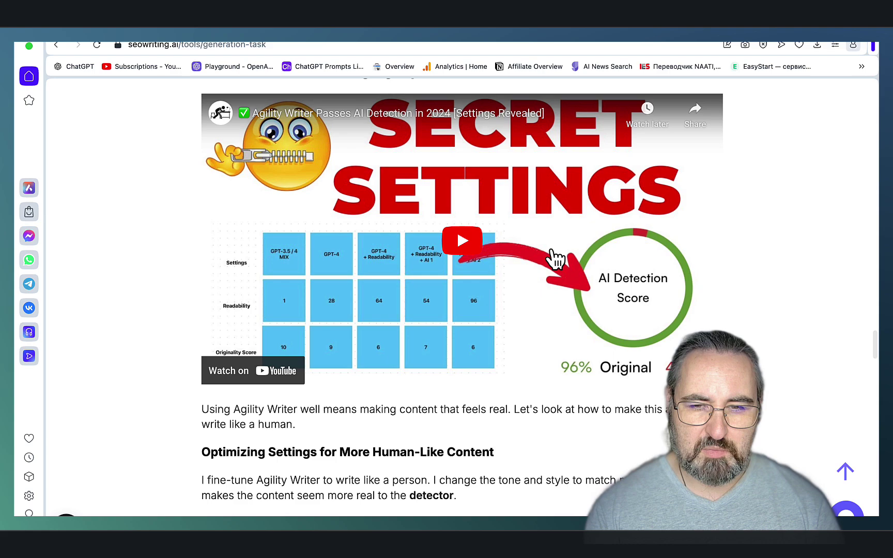
{"action": "scroll", "coordinate": [601, 269], "scroll_direction": "down", "scroll_amount": 10}
{"action": "scroll", "coordinate": [579, 328], "scroll_direction": "down", "scroll_amount": 3}
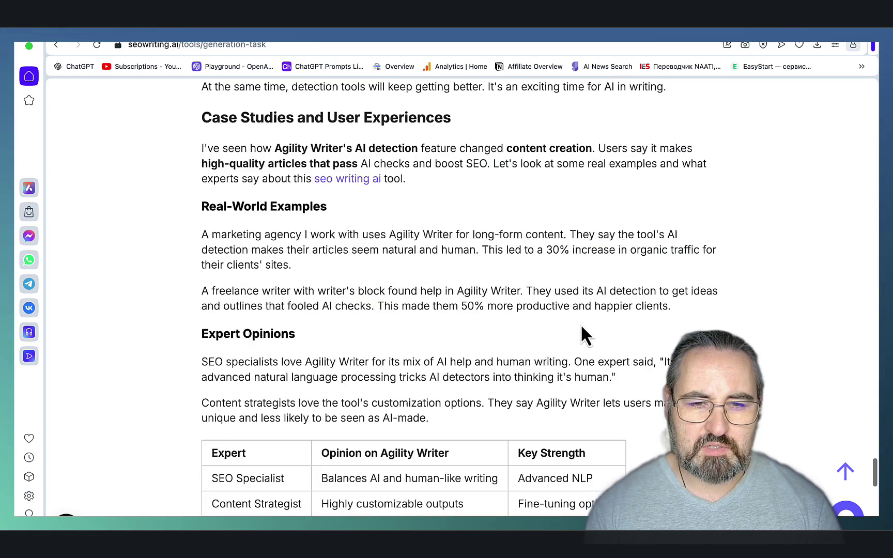
{"action": "scroll", "coordinate": [581, 328], "scroll_direction": "down", "scroll_amount": 5}
{"action": "scroll", "coordinate": [582, 328], "scroll_direction": "down", "scroll_amount": 5}
{"action": "scroll", "coordinate": [582, 328], "scroll_direction": "down", "scroll_amount": 4}
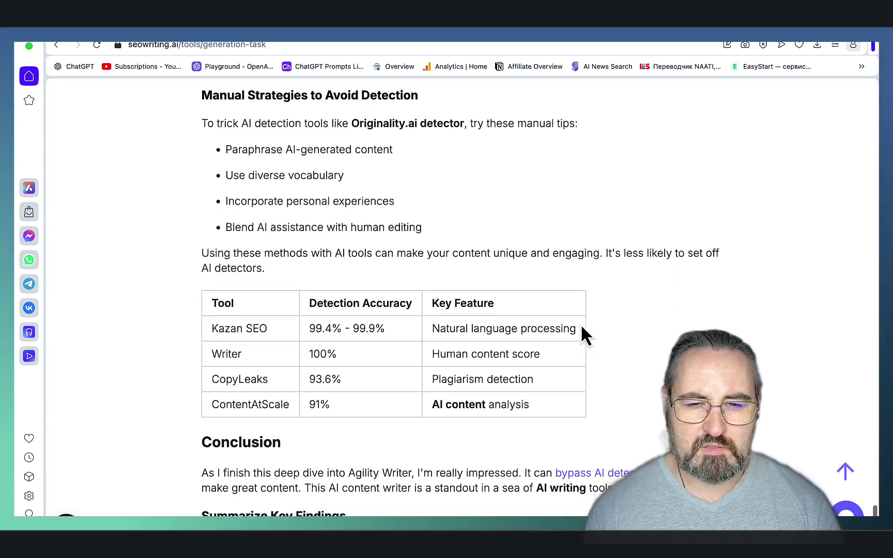
{"action": "scroll", "coordinate": [580, 323], "scroll_direction": "down", "scroll_amount": 4}
{"action": "scroll", "coordinate": [543, 287], "scroll_direction": "down", "scroll_amount": 1}
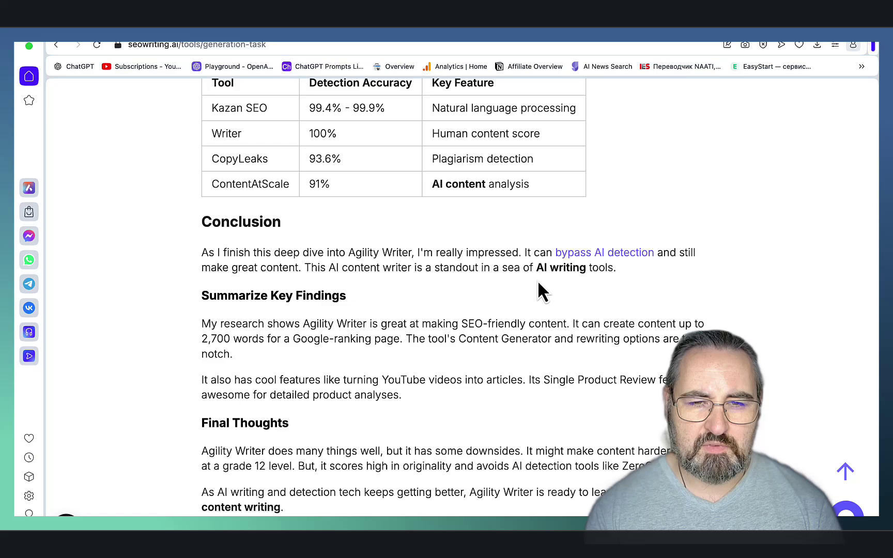
Return to the article's top and copy its full text to the clipboard.
{"action": "scroll", "coordinate": [537, 280], "scroll_direction": "up", "scroll_amount": 10}
{"action": "scroll", "coordinate": [538, 280], "scroll_direction": "down", "scroll_amount": 1}
{"action": "scroll", "coordinate": [538, 280], "scroll_direction": "down", "scroll_amount": 10}
{"action": "scroll", "coordinate": [538, 279], "scroll_direction": "up", "scroll_amount": 5}
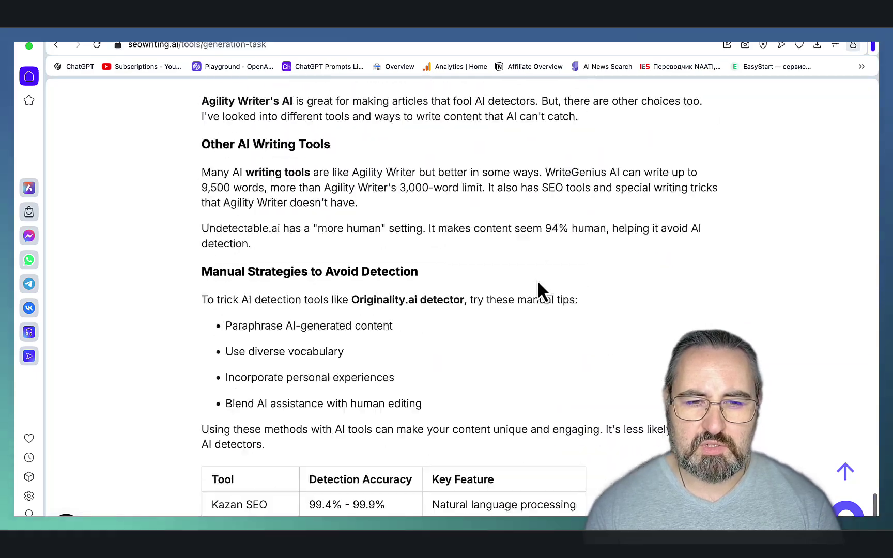
{"action": "scroll", "coordinate": [537, 280], "scroll_direction": "up", "scroll_amount": 5}
{"action": "scroll", "coordinate": [475, 395], "scroll_direction": "up", "scroll_amount": 15}
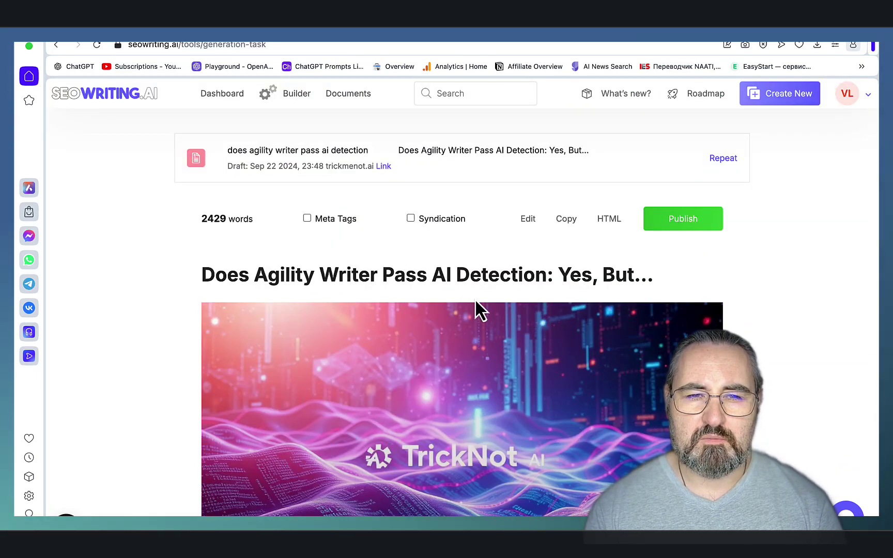
{"action": "left_click", "coordinate": [566, 219]}
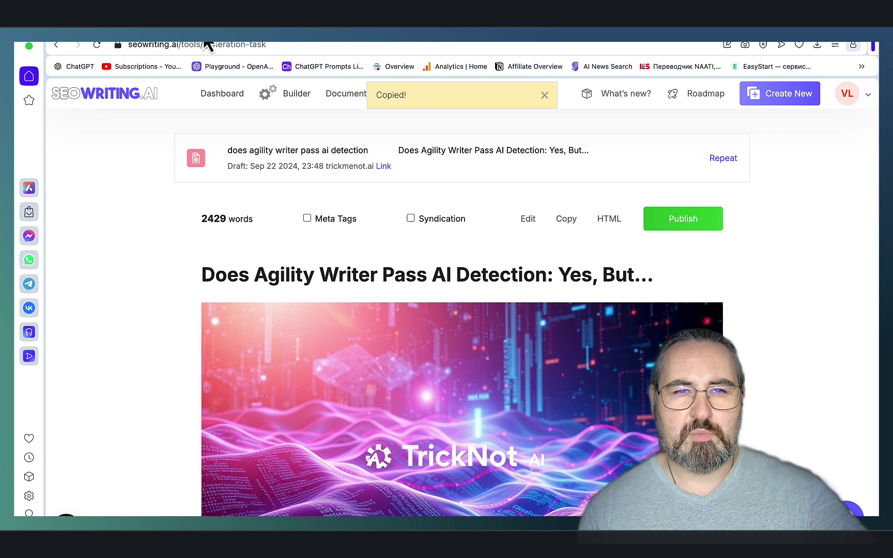
{"action": "left_click", "coordinate": [207, 40]}
Replace NeuronWriter's old editor text with the copied SEOWriting.ai article.
{"action": "key", "text": "BackSpace"}
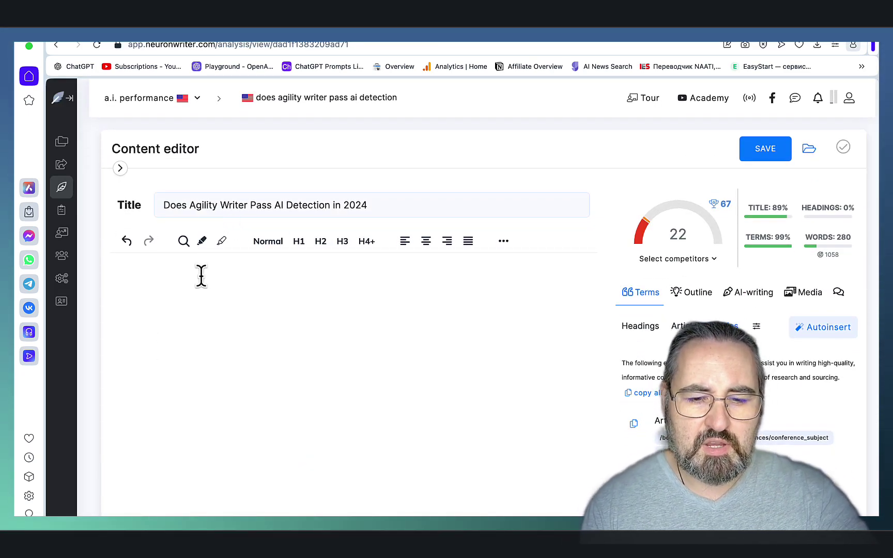
{"action": "key", "text": "ctrl+v"}
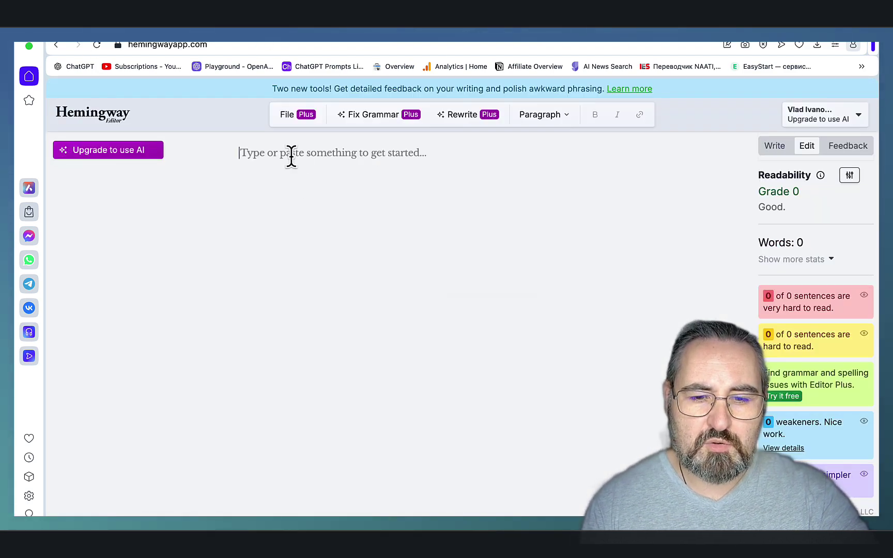
Paste the article into Hemingway Editor and review its highlighted hard-to-read sentences.
{"action": "key", "text": "super+v"}
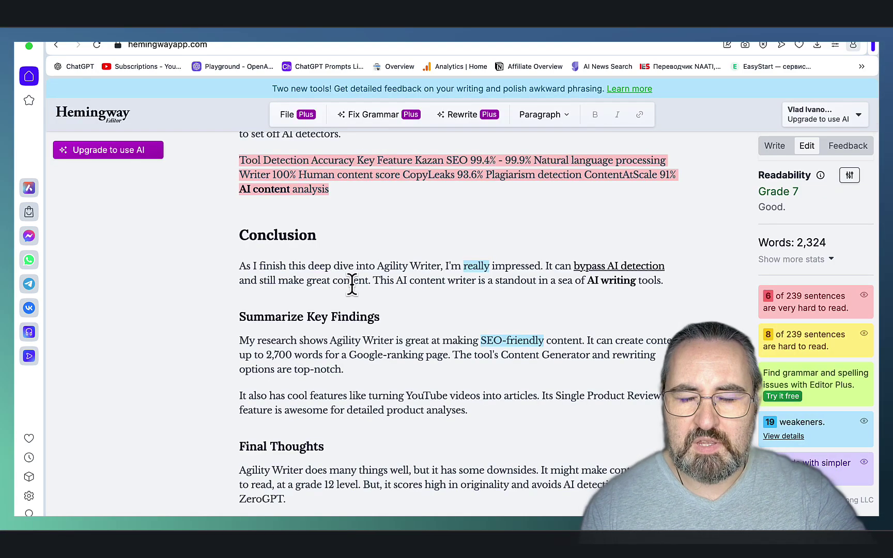
{"action": "scroll", "coordinate": [351, 285], "scroll_direction": "up", "scroll_amount": 15}
{"action": "scroll", "coordinate": [353, 285], "scroll_direction": "up", "scroll_amount": 2}
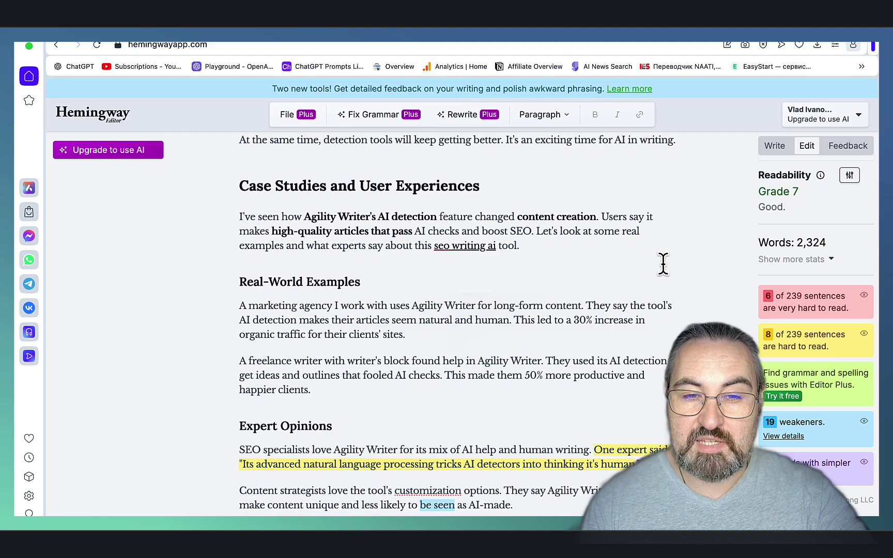
{"action": "scroll", "coordinate": [662, 261], "scroll_direction": "up", "scroll_amount": 10}
{"action": "scroll", "coordinate": [627, 247], "scroll_direction": "up", "scroll_amount": 10}
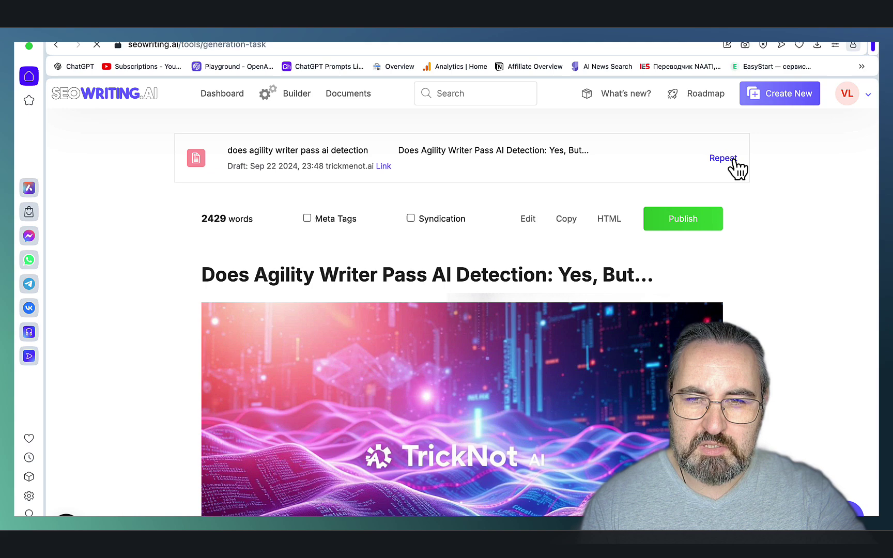
Repeat the draft to show its Core Settings: Medium, Casual, Claude 3.5 Sonnet, 7th-grade humanizing.
{"action": "left_click", "coordinate": [734, 160]}
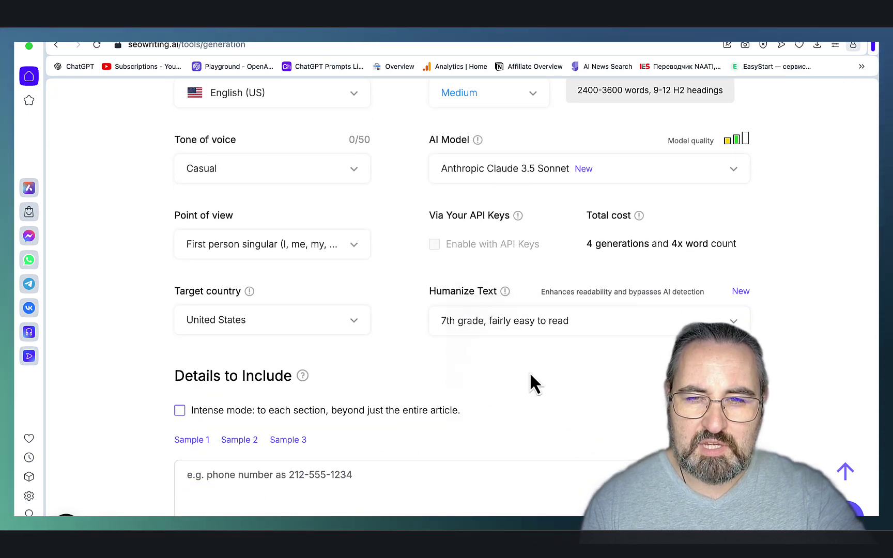
{"action": "scroll", "coordinate": [530, 372], "scroll_direction": "up", "scroll_amount": 10}
{"action": "scroll", "coordinate": [544, 377], "scroll_direction": "down", "scroll_amount": 5}
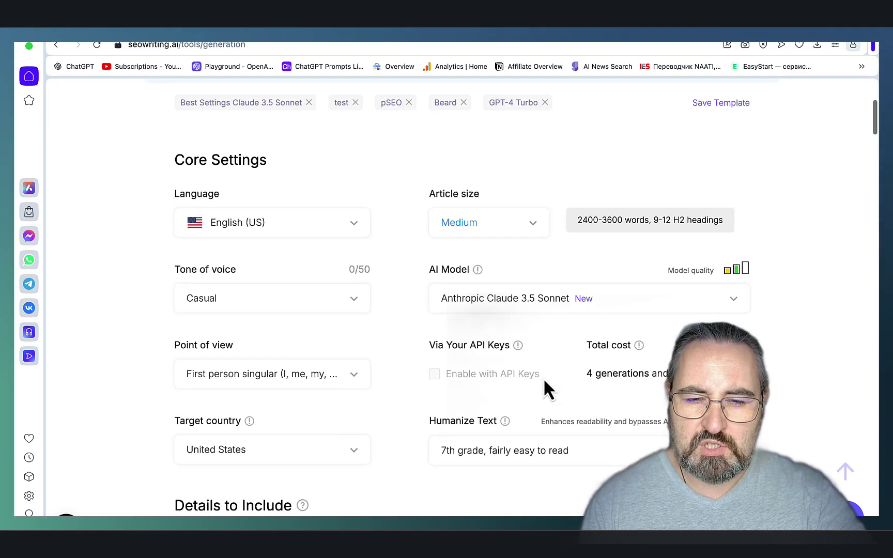
{"action": "scroll", "coordinate": [544, 377], "scroll_direction": "down", "scroll_amount": 1}
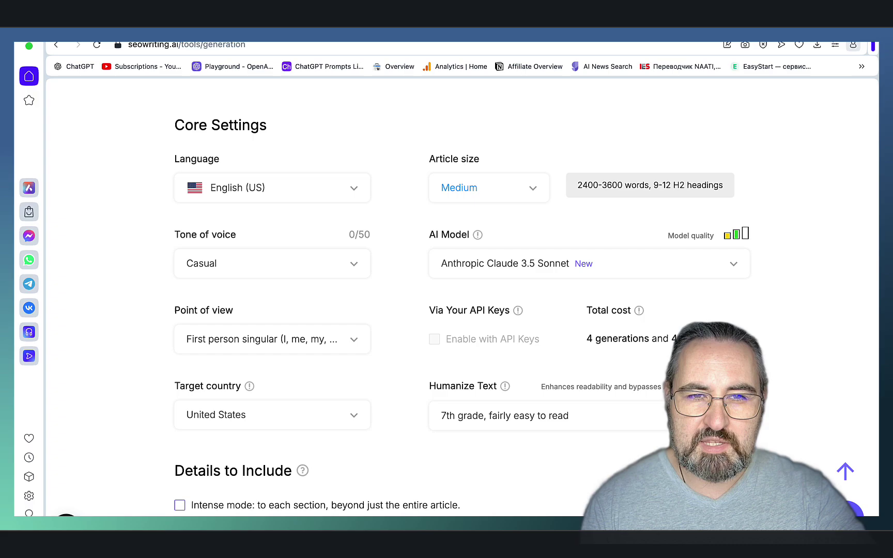
{"action": "scroll", "coordinate": [499, 278], "scroll_direction": "up", "scroll_amount": 2}
{"action": "scroll", "coordinate": [499, 278], "scroll_direction": "up", "scroll_amount": 10}
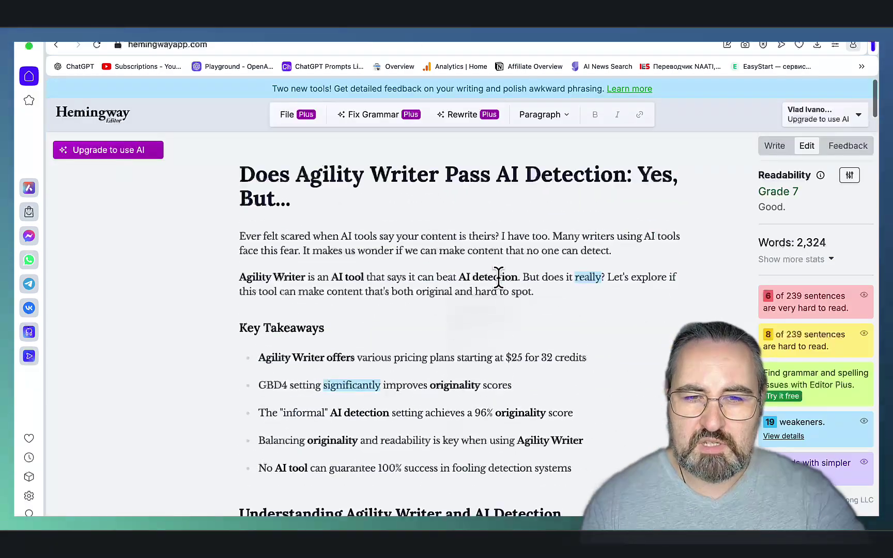
Scroll the Hemingway Editor analysis back up to the article title.
{"action": "scroll", "coordinate": [499, 278], "scroll_direction": "down", "scroll_amount": 1}
{"action": "scroll", "coordinate": [499, 278], "scroll_direction": "down", "scroll_amount": 12}
{"action": "scroll", "coordinate": [499, 279], "scroll_direction": "up", "scroll_amount": 10}
{"action": "scroll", "coordinate": [499, 279], "scroll_direction": "down", "scroll_amount": 8}
{"action": "scroll", "coordinate": [499, 280], "scroll_direction": "up", "scroll_amount": 15}
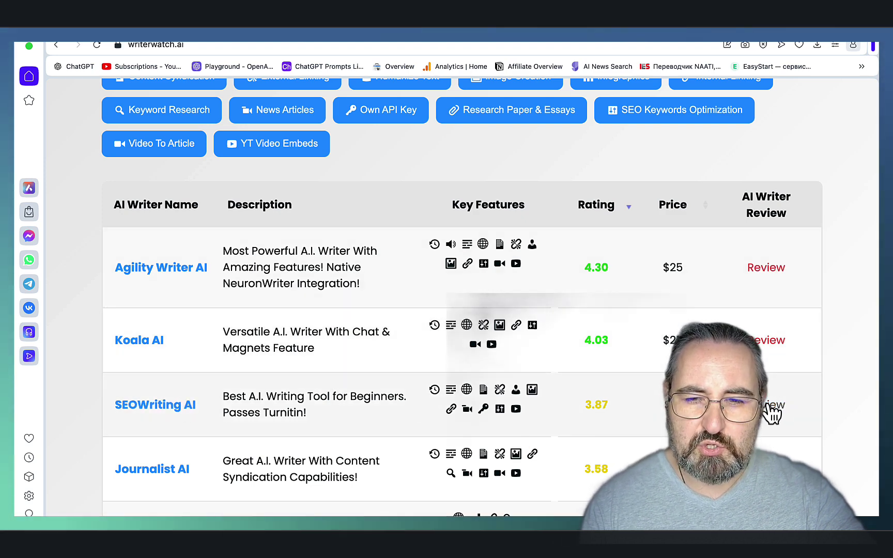
Return to the top of the WriterWatch.ai home page for the outro.
{"action": "left_click", "coordinate": [773, 412]}
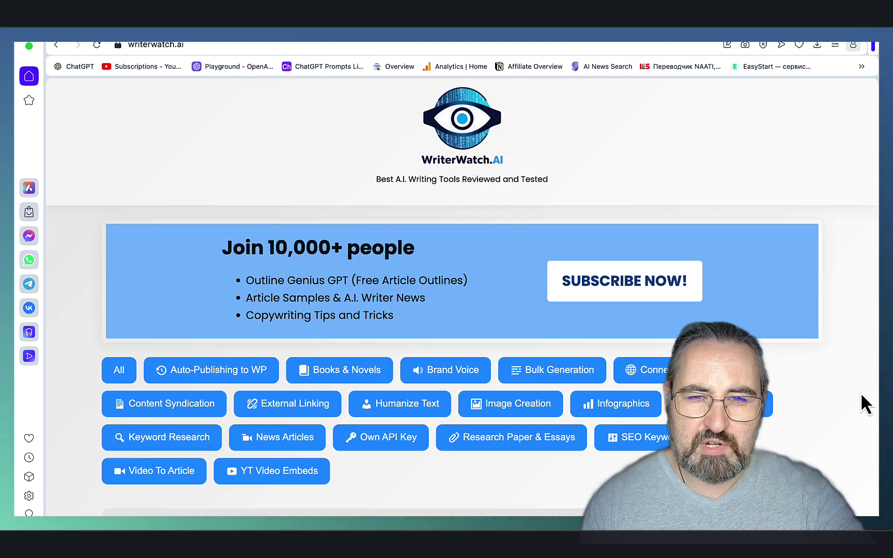